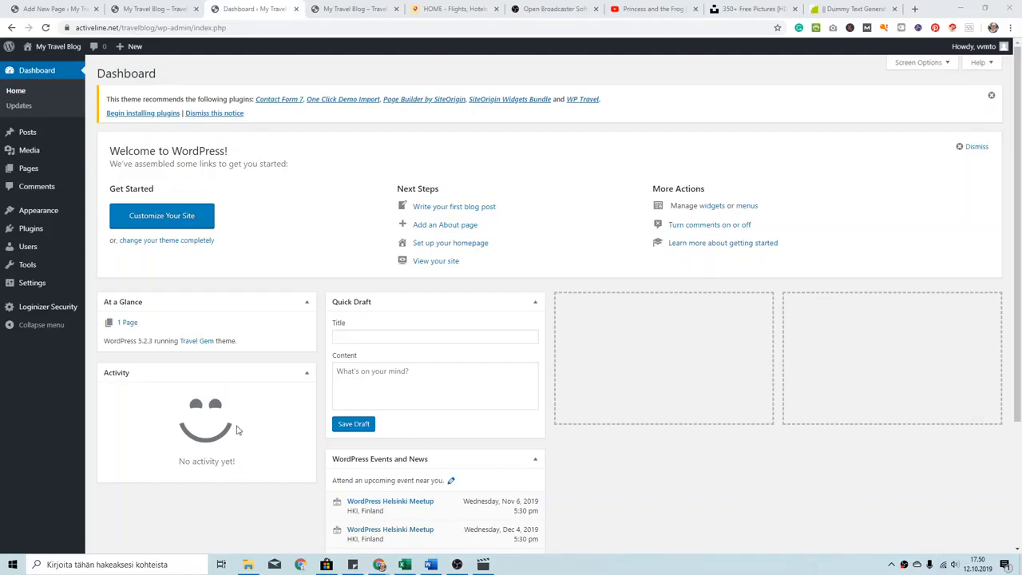
# Create a new page titled "About", fill its body with a Lorem ipsum paragraph, and publish it.
pyautogui.moveTo(40, 170)
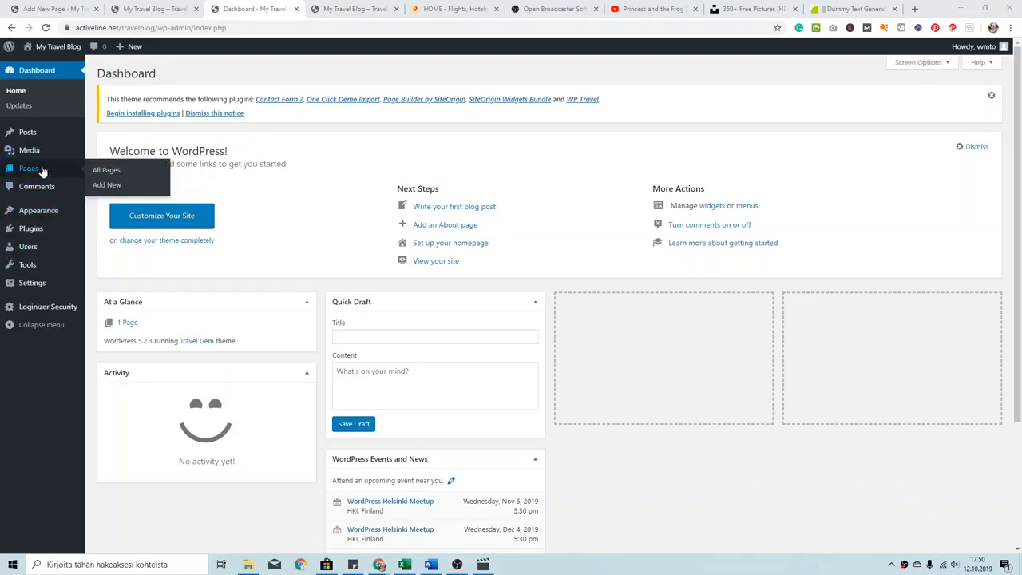
pyautogui.click(104, 186)
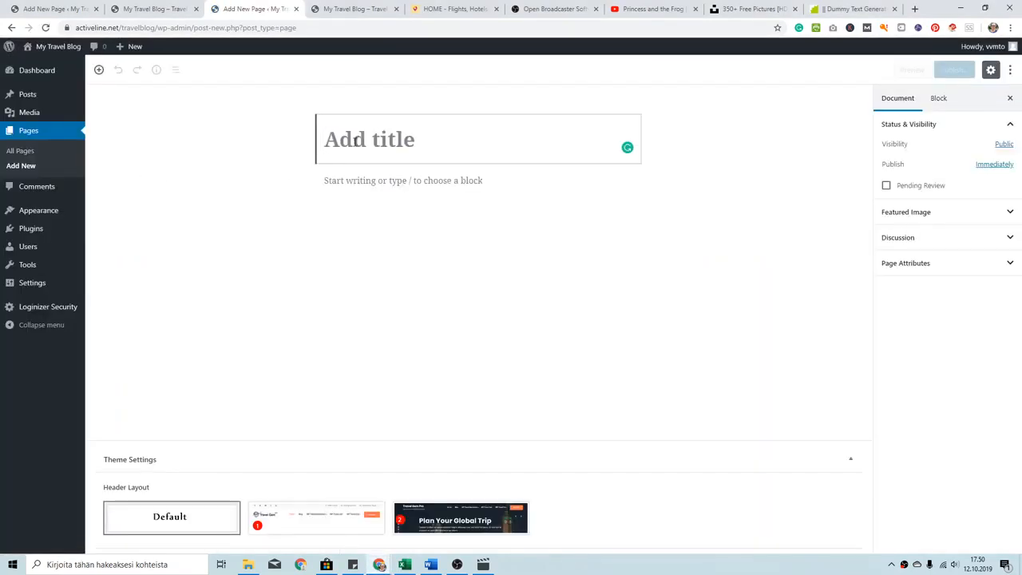
pyautogui.write('About')
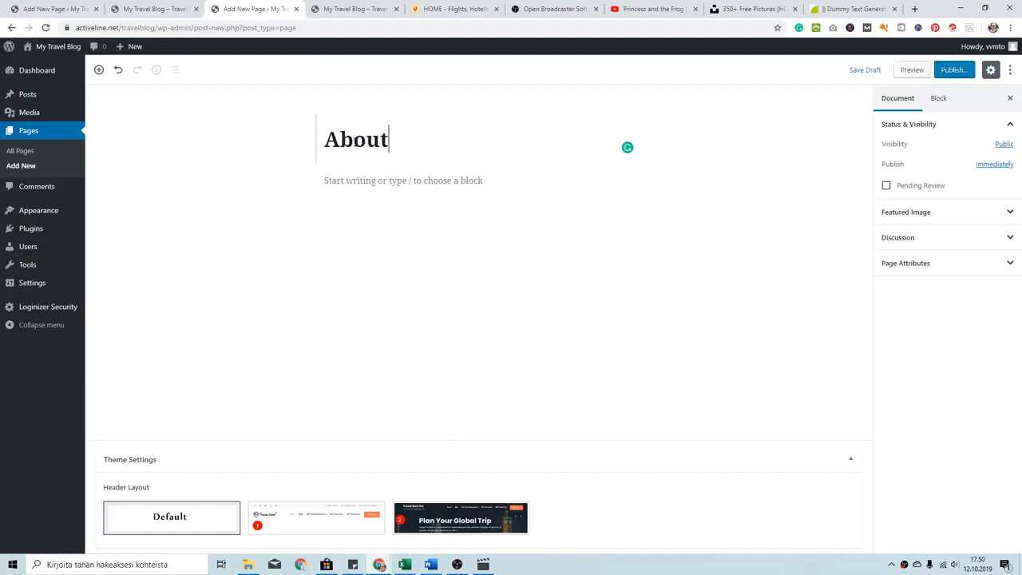
pyautogui.click(958, 70)
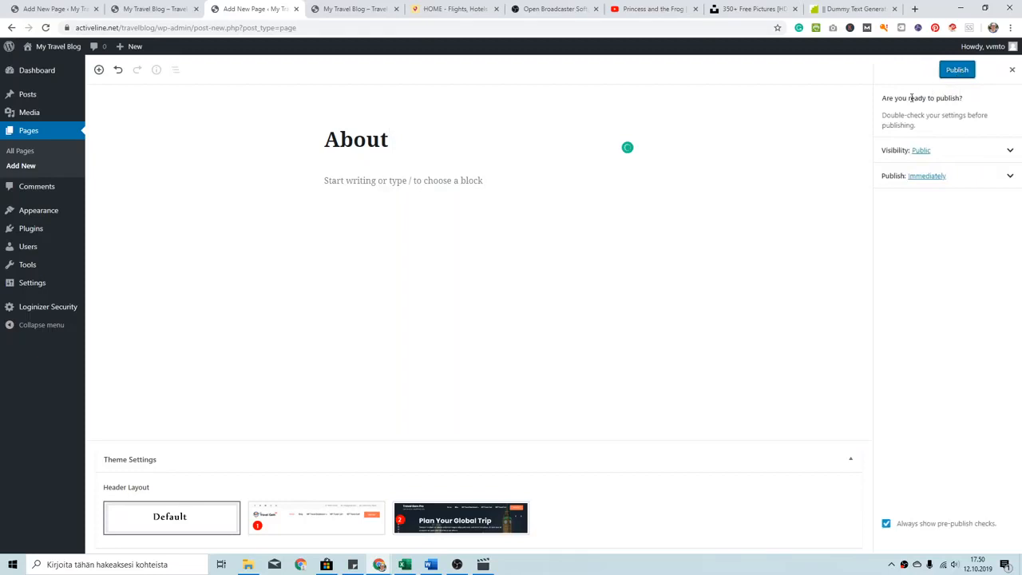
pyautogui.click(337, 186)
pyautogui.write('Lorem ipsum dolor sit amet, consectetuer adipiscing elit. Aenean commodo ligula eget dolor. Aenean massa. Cum sociis natoque penatibus et magnis dis parturient montes, nascetur ridiculus mus. Donec quam felis, ultricies nec, pellentesque eu, pretium quis, sem. Nulla consequat massa quis enim. Donec pede justo, fringilla vel, aliquet nec, vulputate eget, arcu. In enim justo, rhoncus ut, imperdiet a, venenatis vitae, justo. Nullam dictum felis eu pede mollis pretium. Integer tincidunt. Cras dapibus. Vivamus elementum semper nisi. Aenean vulputate eleifend tellus. Aenean leo ligula, porttitor eu, consequat vitae, eleifend ac, enim. Aliquam lorem ante, dapibus in, viverra quis, feugiat a, tellus. Phasellus viverra nulla ut metus varius laoreet. Quisque rutrum. Aenean imperdiet. Etiam ultricies nisi vel augue. Curabitur ullamcorper ultricies nisi. Nam eget dui. Etiam rhoncus. Maecenas tempus, tellus eget condimentum rhoncus, sem quam semper libero, sit amet adipiscing sem neque sed ipsum. Nam quam nunc, blandit vel, luctus pulvinar, hendrerit id, lorem. Maecenas nec odio et ante tincidunt tempus. Donec vitae sapien ut libero venenatis faucibus. Nullam quis ante. Etiam sit amet orci eget eros faucibus tincidunt. Duis leo. Sed fringilla mauris sit amet nibh. Donec sodales sagittis magna. Sed consequat, leo eget bibendum sodales, augue velit cursus nunc,')
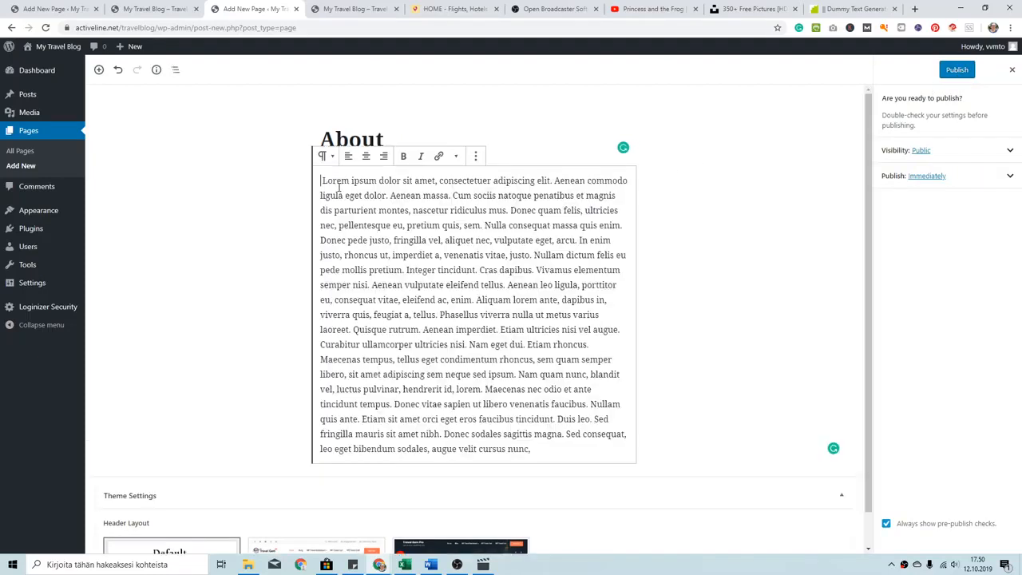
pyautogui.click(956, 72)
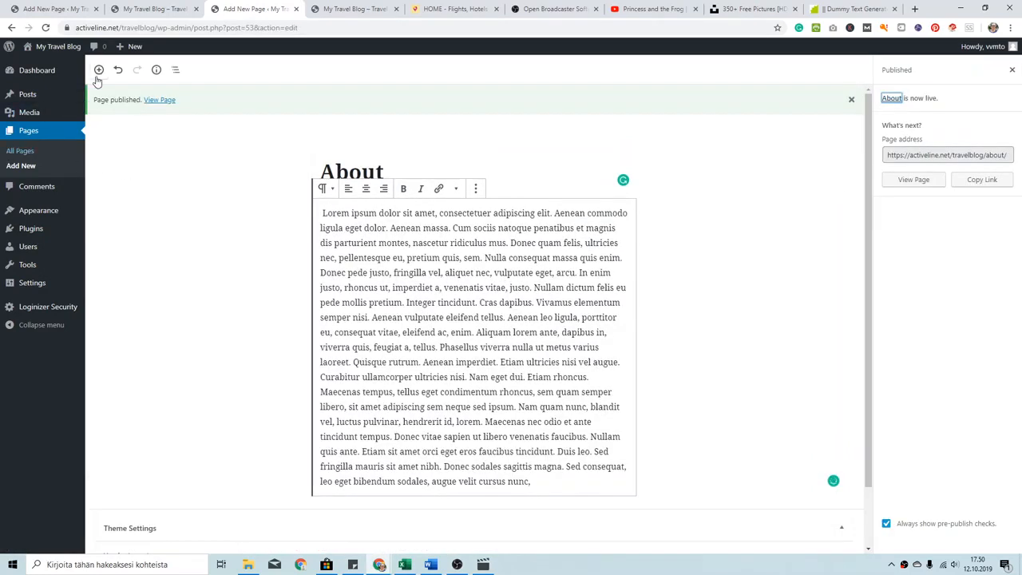
# Create another page titled "Contact" with the body text "contact us" and publish it.
pyautogui.click(23, 166)
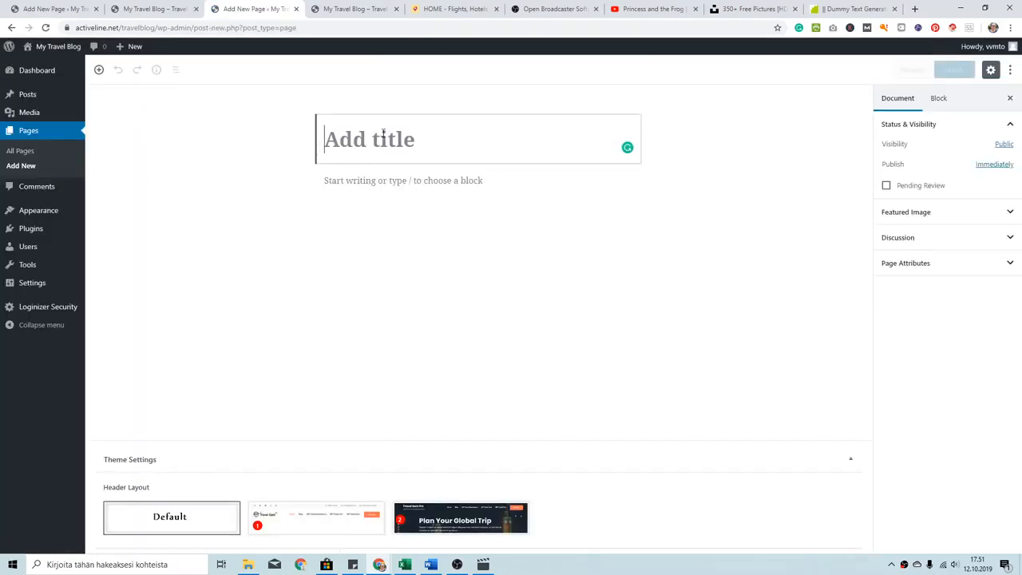
pyautogui.write('Contact')
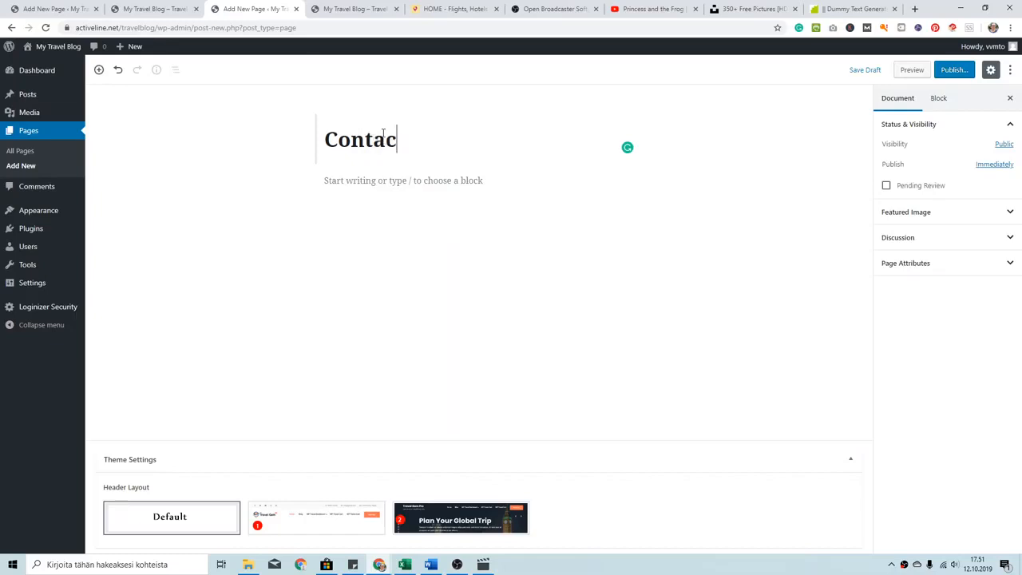
pyautogui.click(408, 187)
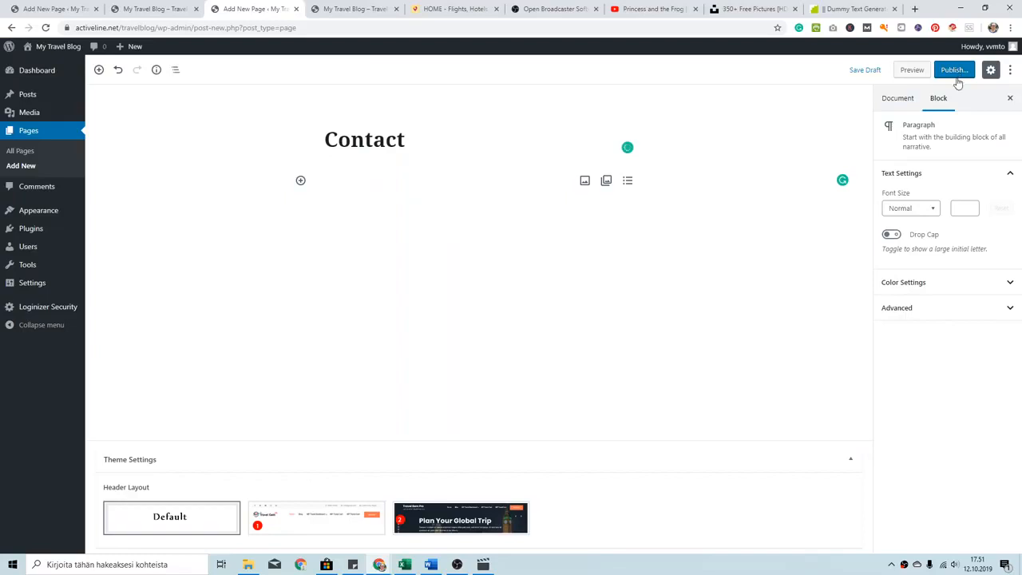
pyautogui.write('contact us')
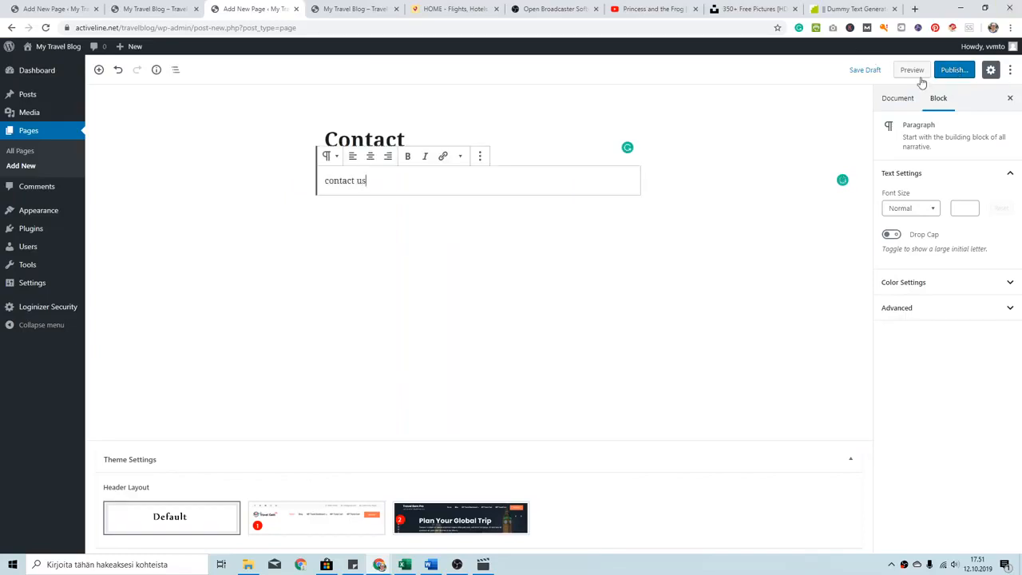
pyautogui.click(957, 70)
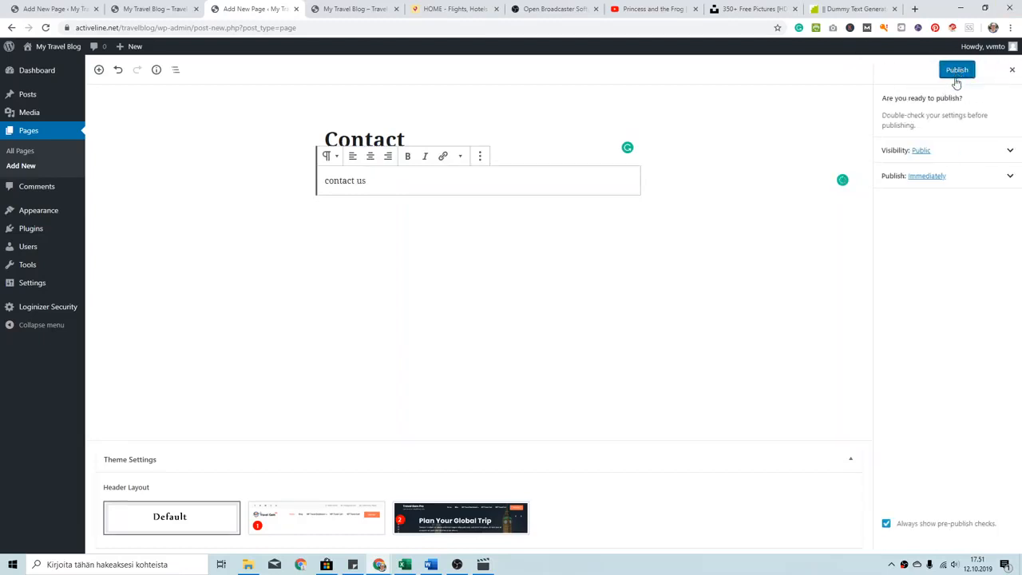
pyautogui.click(957, 70)
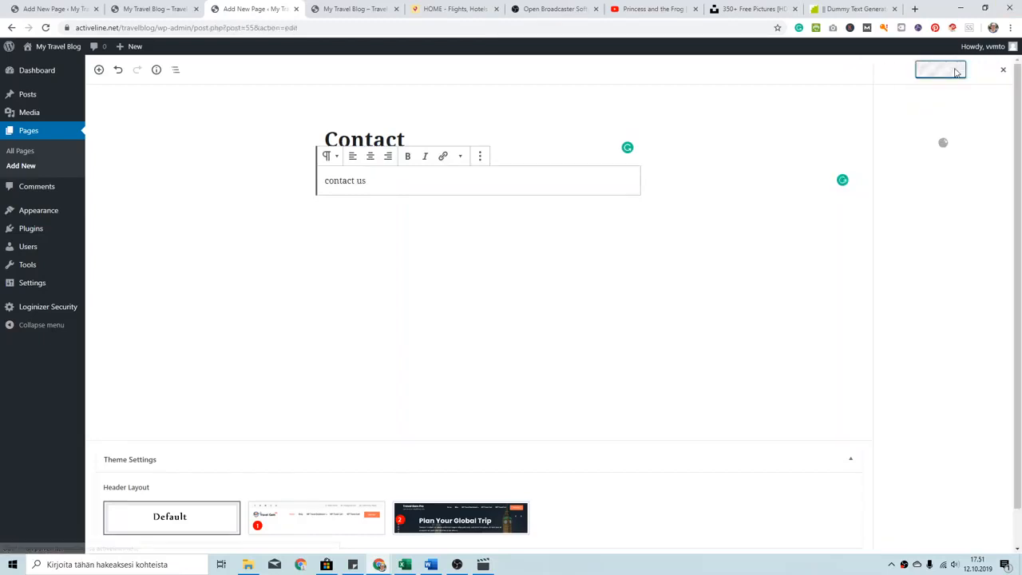
# Create a new page titled "Disclaimer" with no body text and publish it.
pyautogui.click(35, 165)
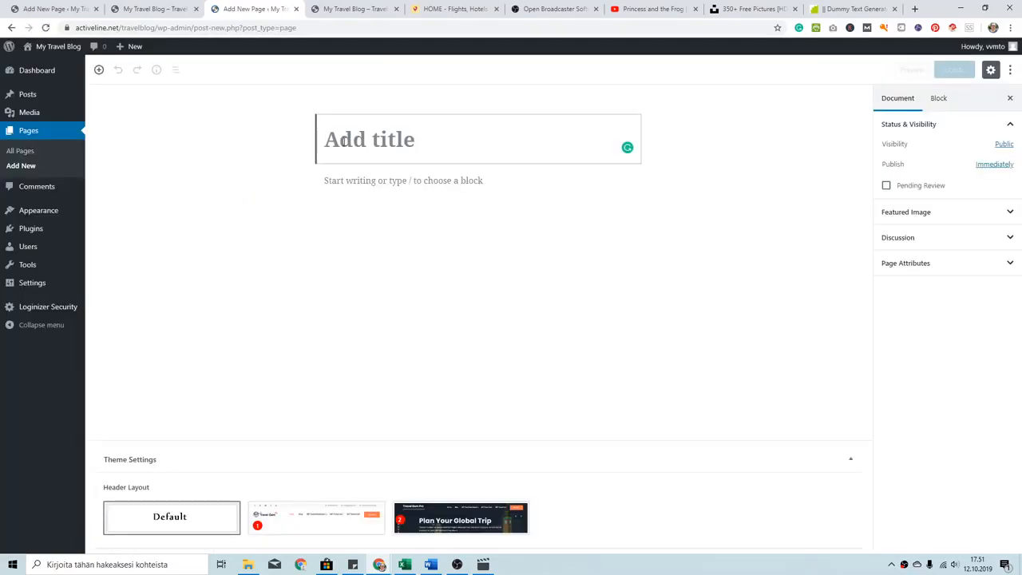
pyautogui.write('Dis')
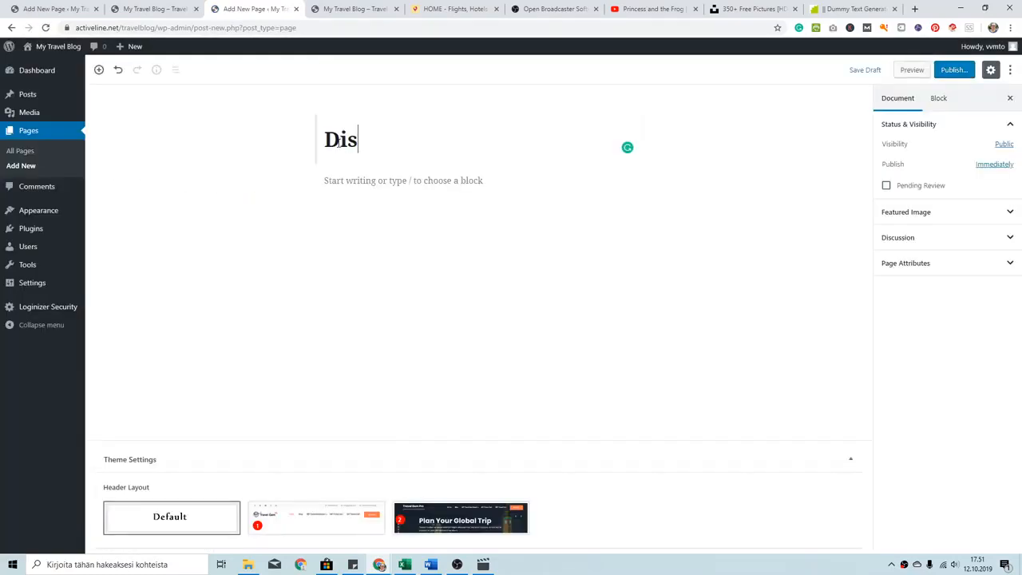
pyautogui.write('claimer')
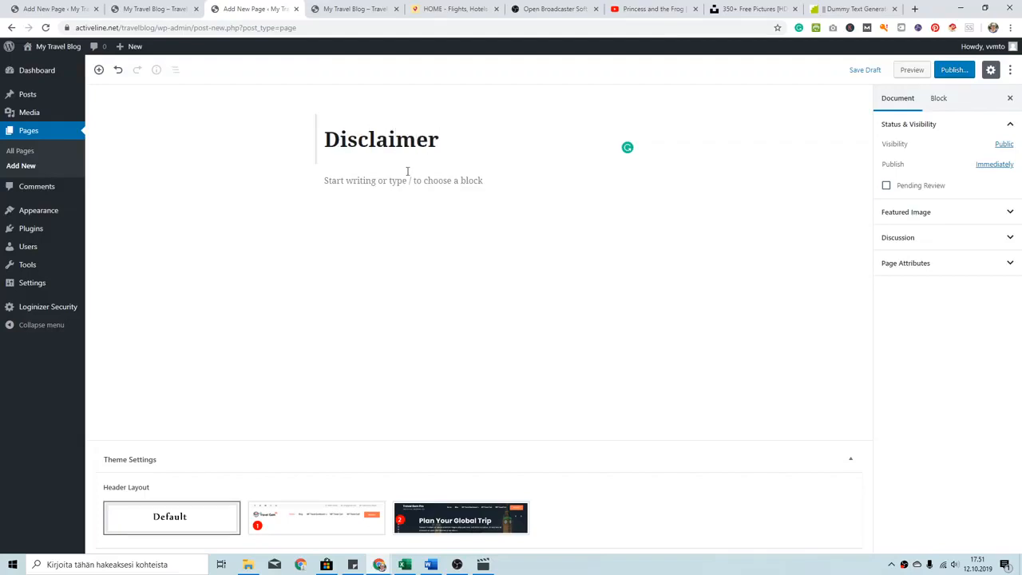
pyautogui.click(955, 70)
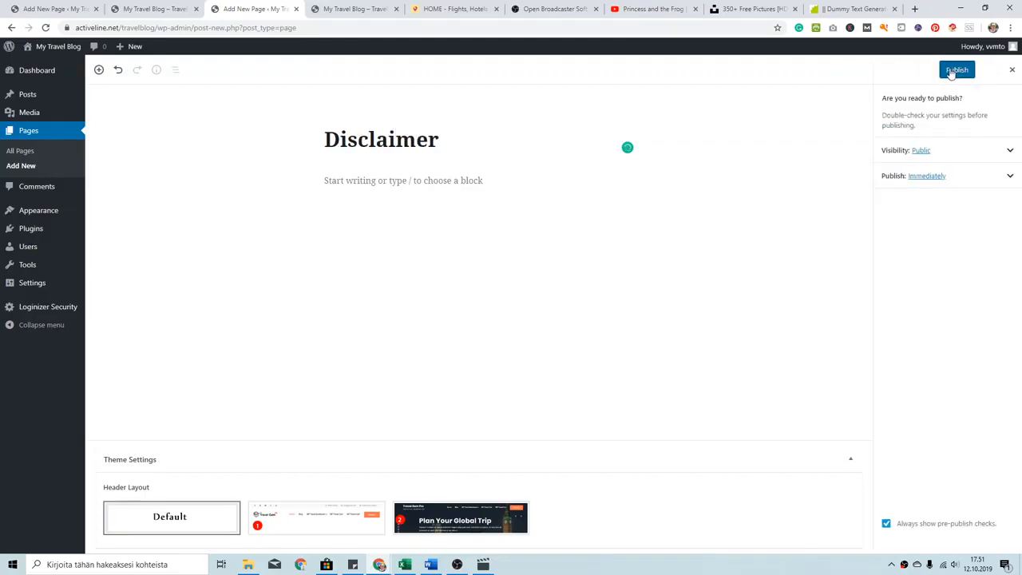
pyautogui.click(956, 71)
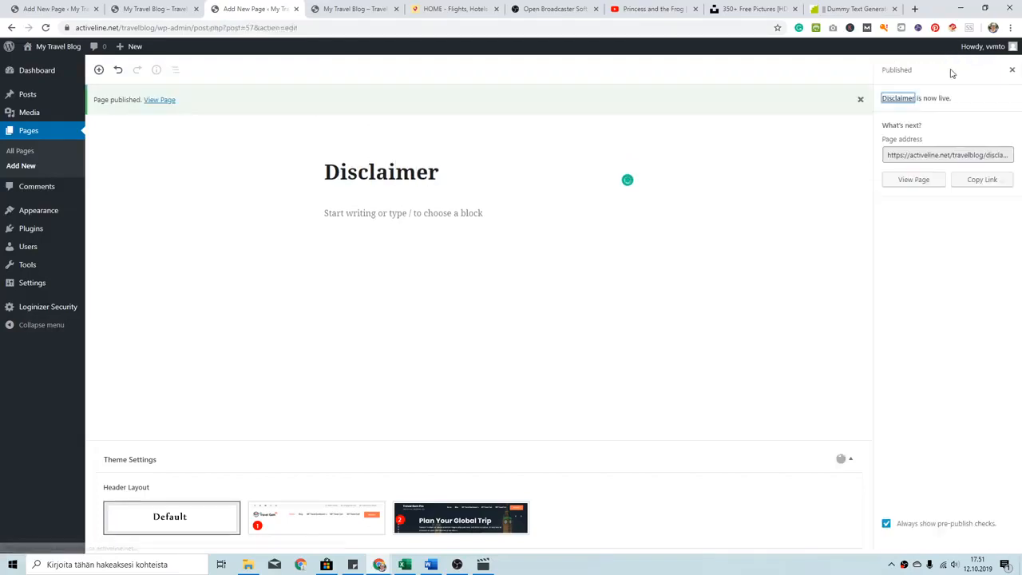
# Add a Lorem ipsum paragraph to the body of the Disclaimer page and update the page.
pyautogui.click(422, 215)
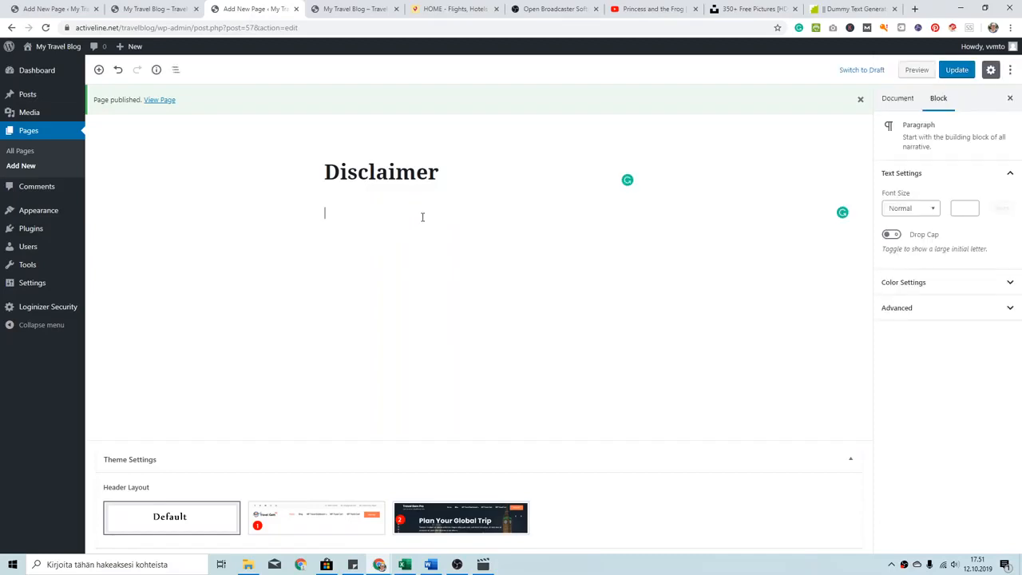
pyautogui.write('Lorem ipsum dolor sit amet, consectetuer adipiscing elit. Aenean commodo ligula eget dolor. Aenean massa. Cum sociis natoque penatibus et magnis dis parturient montes, nascetur ridiculus mus. Donec quam felis, ultricies nec, pellentesque eu, pretium quis, sem. Nulla consequat massa quis enim. Donec pede justo, fringilla vel, aliquet nec, vulputate eget, arcu. In enim justo, rhoncus ut, imperdiet a, venenatis vitae, justo. Nullam dictum felis eu pede mollis pretium. Integer tincidunt. Cras dapibus. Vivamus elementum semper nisi. Aenean vulputate eleifend tellus. Aenean leo ligula, porttitor eu, consequat vitae, eleifend ac, enim. Aliquam lorem ante, dapibus in, viverra quis, feugiat a, tellus. Phasellus viverra nulla ut metus varius laoreet. Quisque rutrum. Aenean imperdiet. Etiam ultricies nisi vel augue. Curabitur ullamcorper ultricies nisi. Nam eget dui. Etiam rhoncus. Maecenas tempus, tellus eget condimentum rhoncus, sem quam semper libero, sit amet adipiscing sem neque sed ipsum. Nam quam nunc, blandit vel, luctus pulvinar, hendrerit id, lorem. Maecenas nec odio et ante tincidunt tempus. Donec vitae sapien ut libero venenatis faucibus. Nullam quis ante. Etiam sit amet orci eget eros faucibus tincidunt. Duis leo. Sed fringilla mauris sit amet nibh. Donec sodales sagittis magna. Sed consequat, leo eget bibendum sodales, augue velit cursus nunc,')
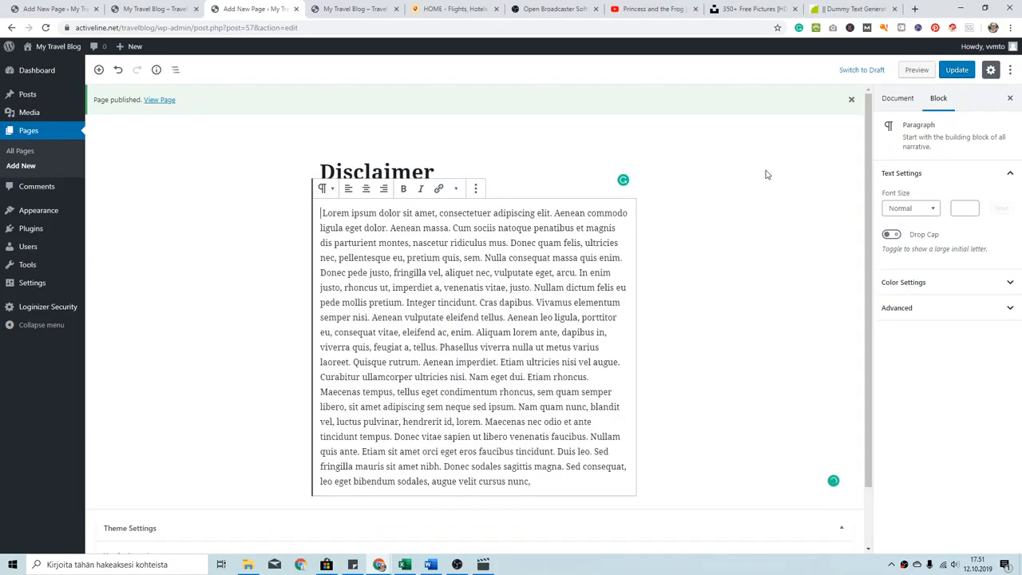
pyautogui.click(955, 75)
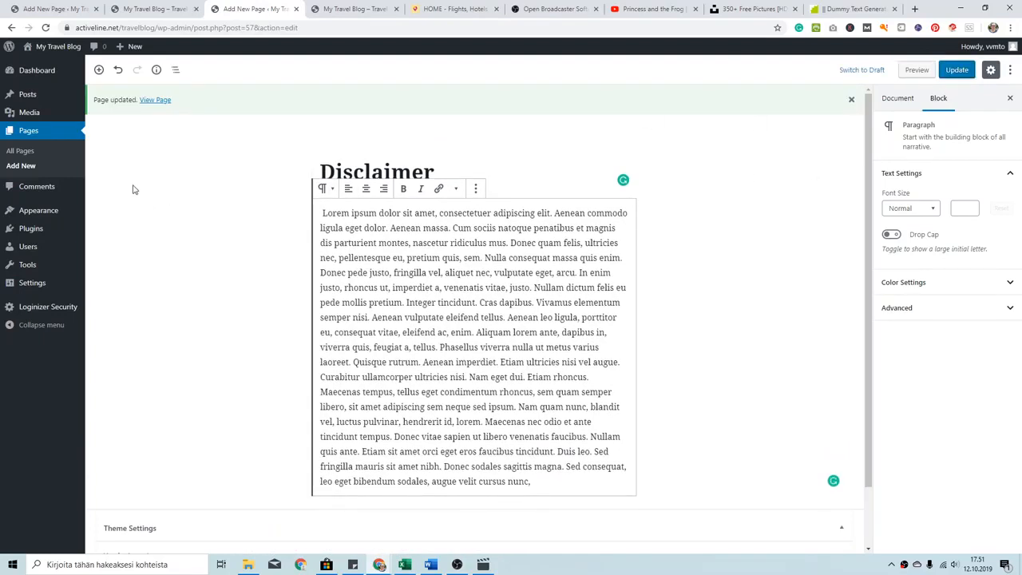
# Open the published Disclaimer page in a new browser tab, then examine its layout and the blog's home page.
pyautogui.moveTo(50, 50)
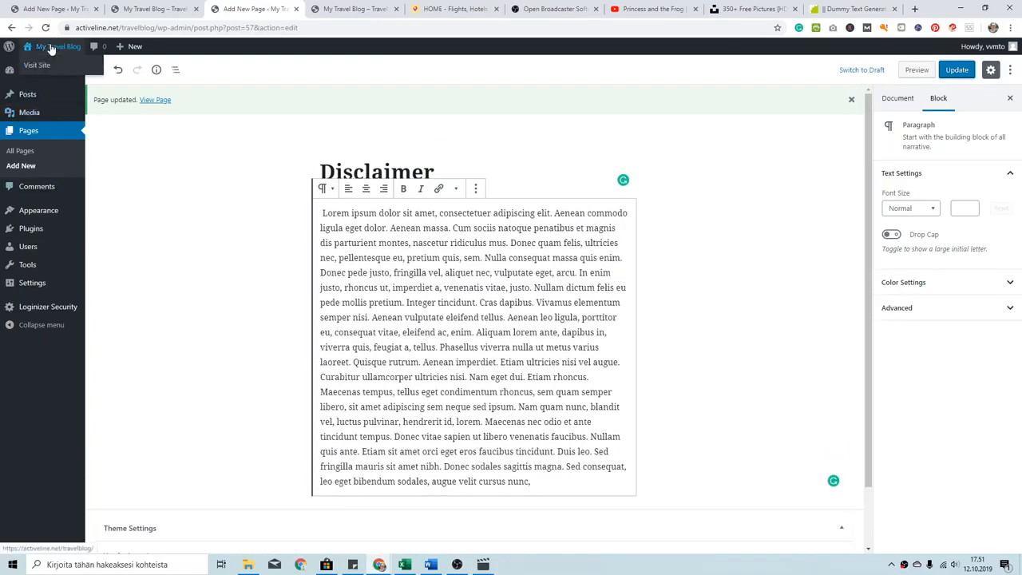
pyautogui.rightClick(155, 99)
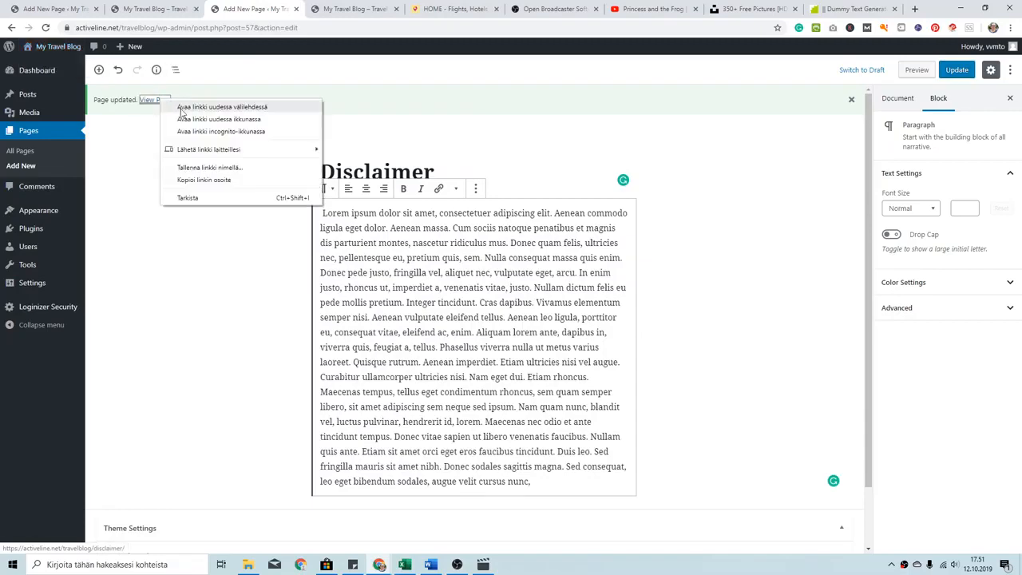
pyautogui.click(192, 107)
pyautogui.click(320, 9)
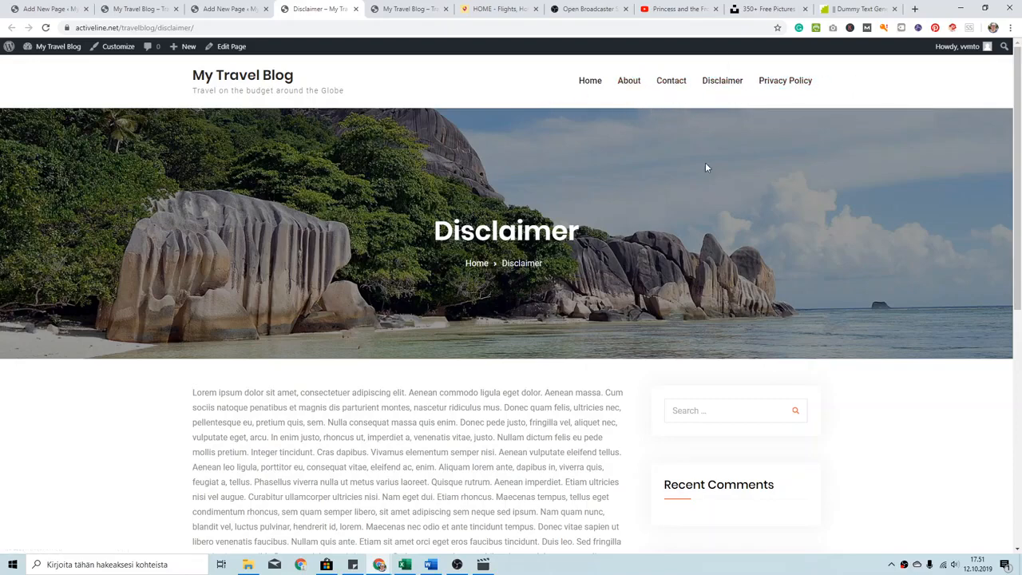
pyautogui.scroll(-5, 943, 356)
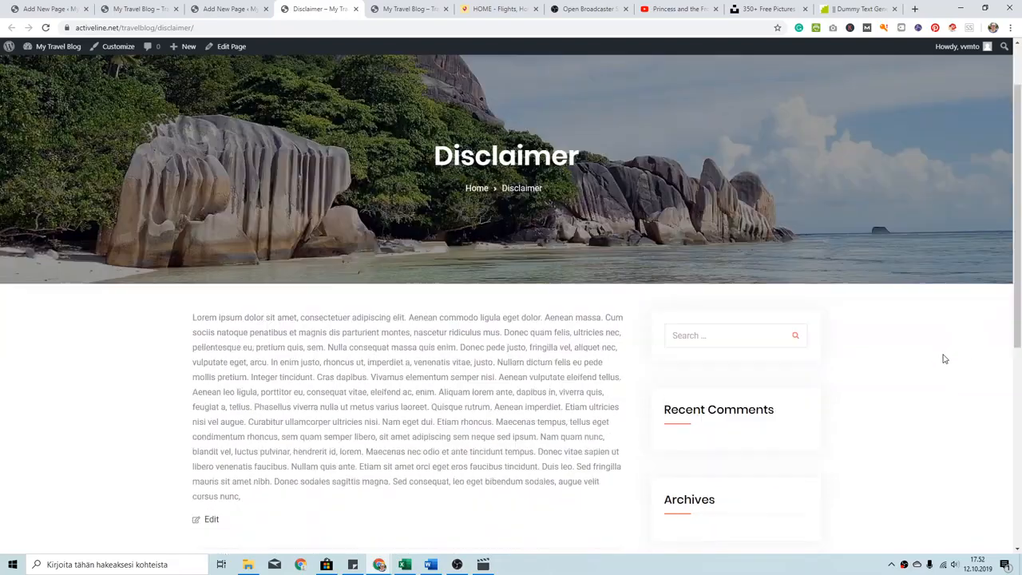
pyautogui.scroll(5, 935, 381)
pyautogui.scroll(1, 695, 80)
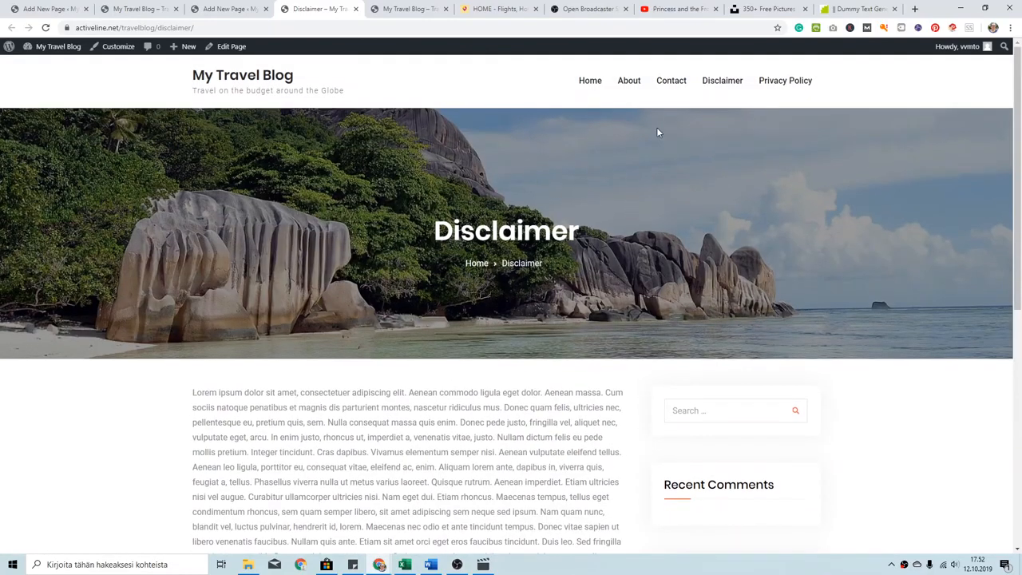
pyautogui.click(594, 87)
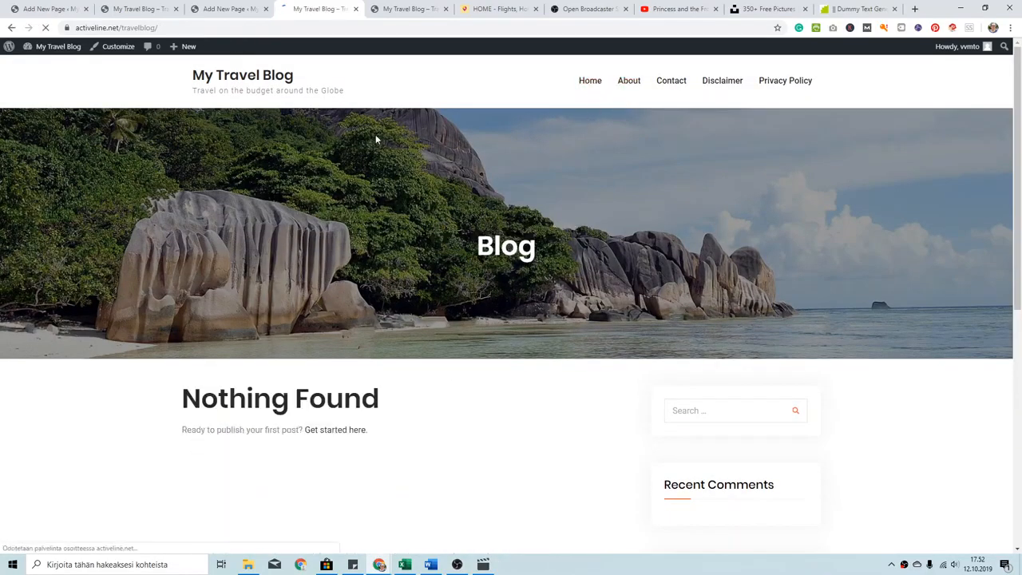
pyautogui.scroll(-5, 440, 179)
pyautogui.scroll(1, 559, 198)
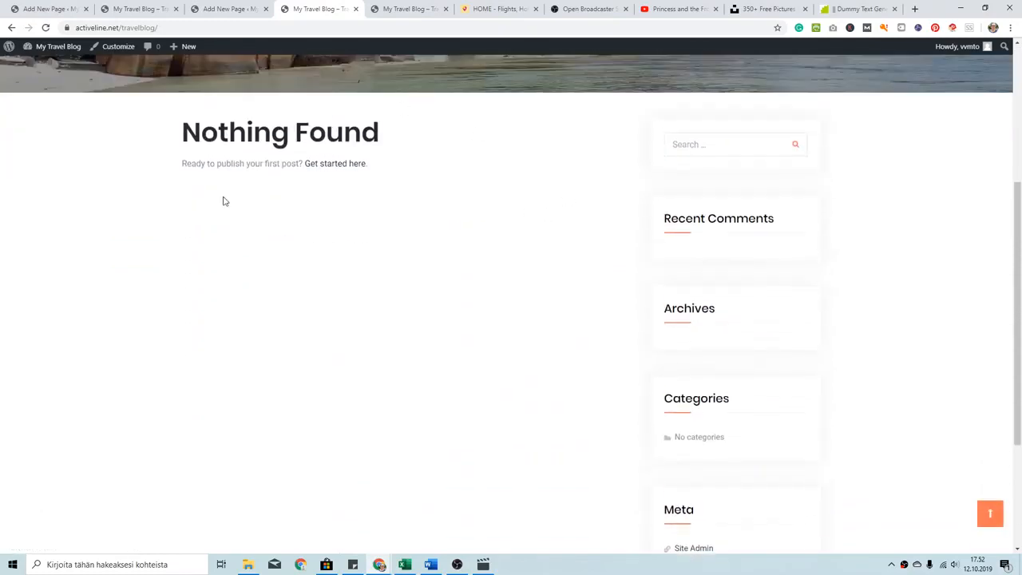
pyautogui.scroll(3, 516, 282)
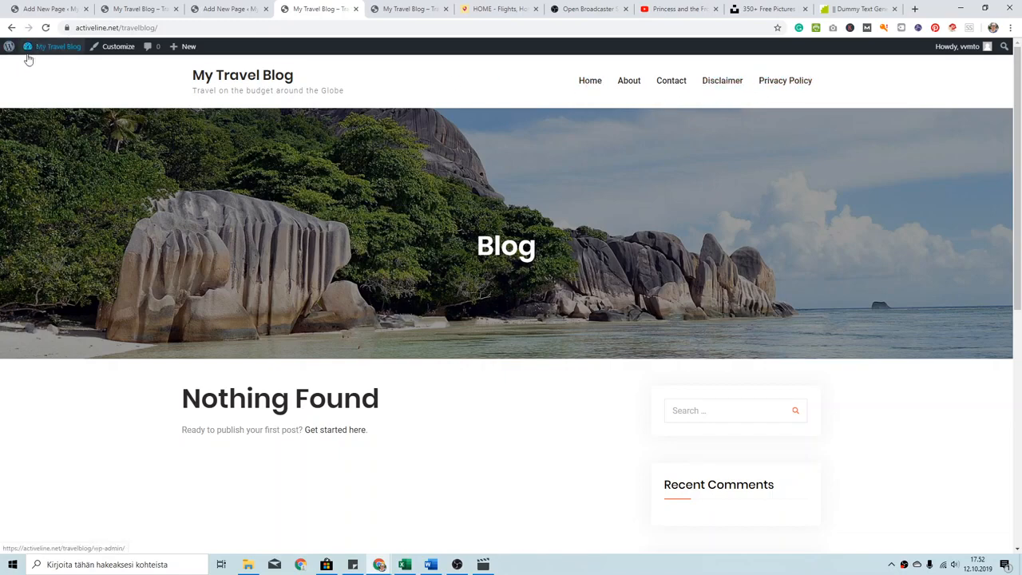
# In the site customizer's Homepage Settings, set the homepage to display a static page and check the pages available as homepage.
pyautogui.moveTo(53, 52)
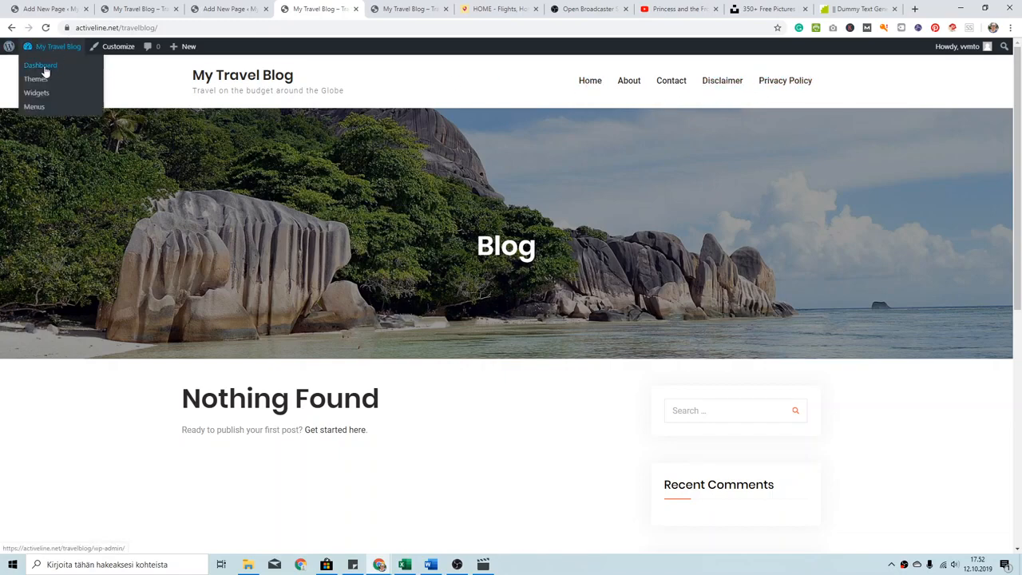
pyautogui.click(112, 50)
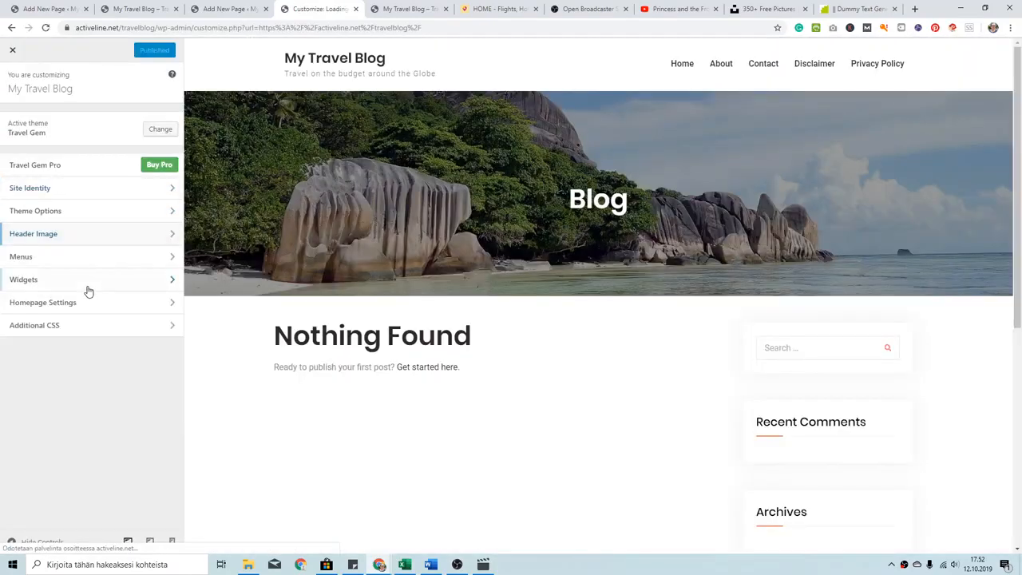
pyautogui.click(84, 308)
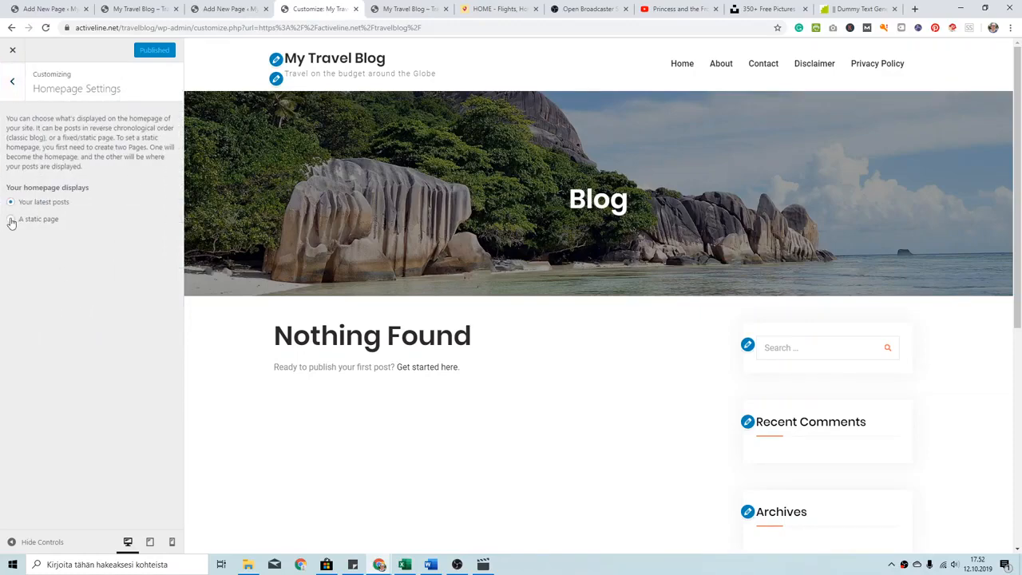
pyautogui.click(11, 221)
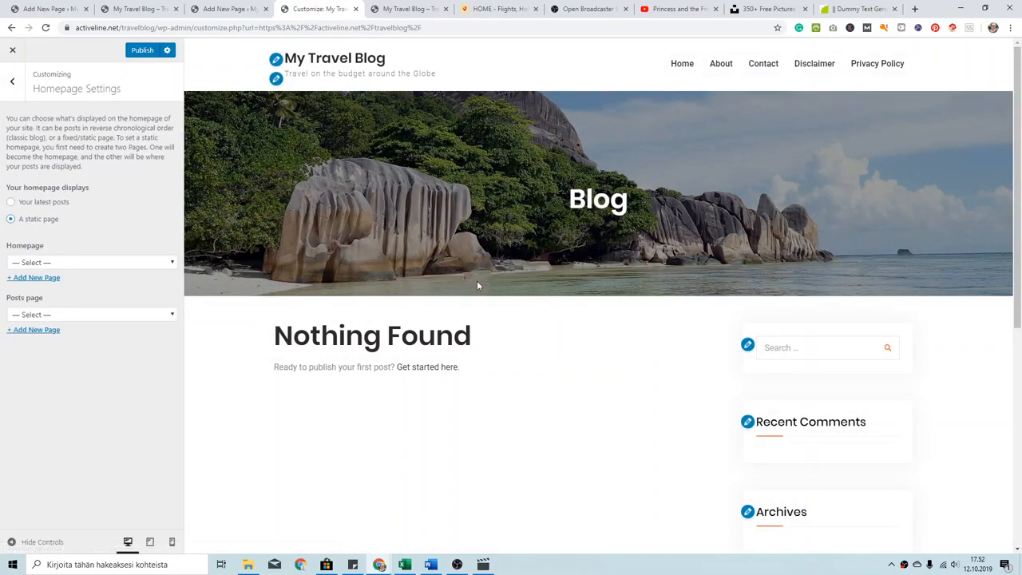
pyautogui.click(103, 262)
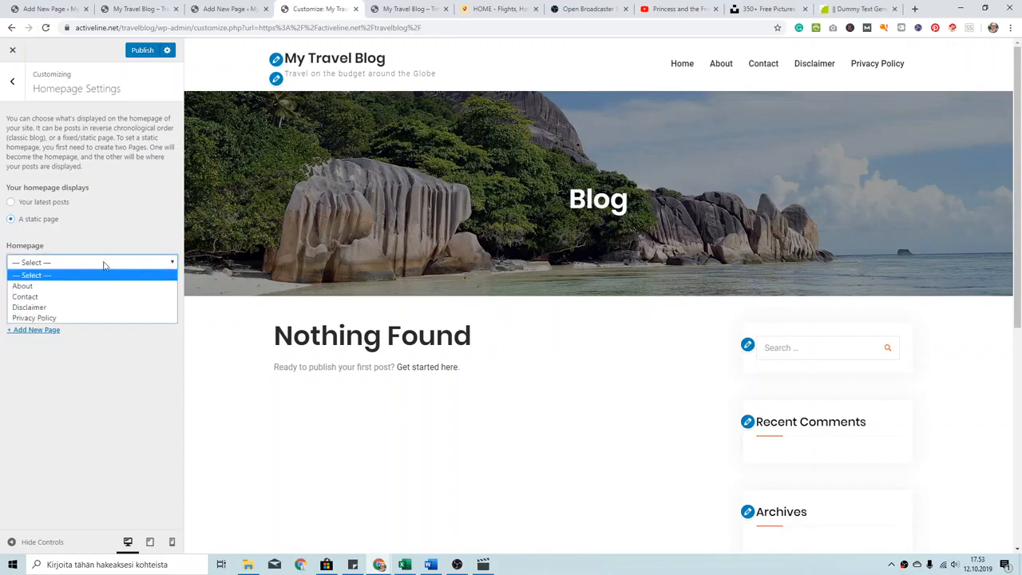
pyautogui.click(103, 263)
# Return to the page editor and create a new page titled "Welcome".
pyautogui.click(233, 8)
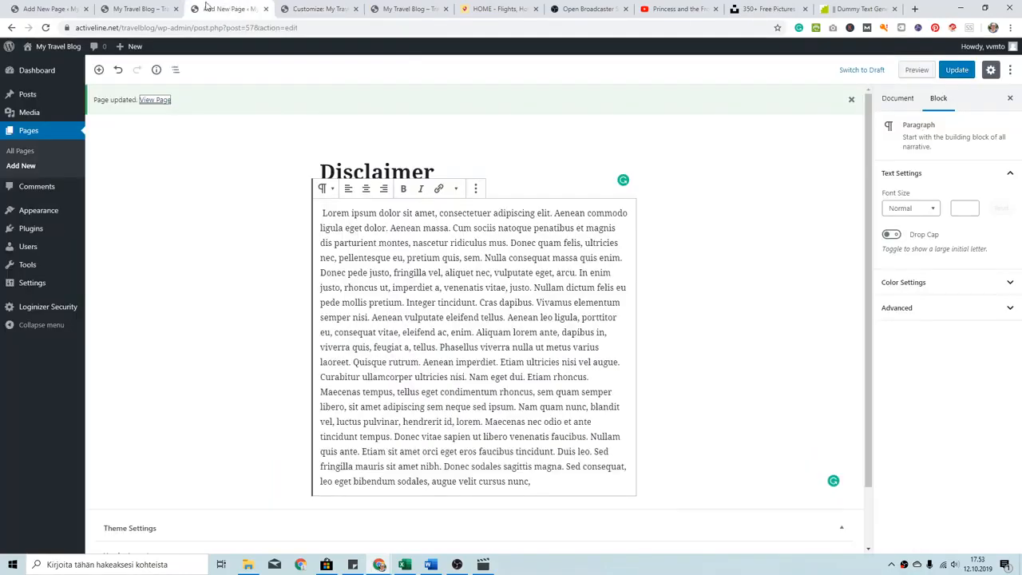
pyautogui.rightClick(19, 171)
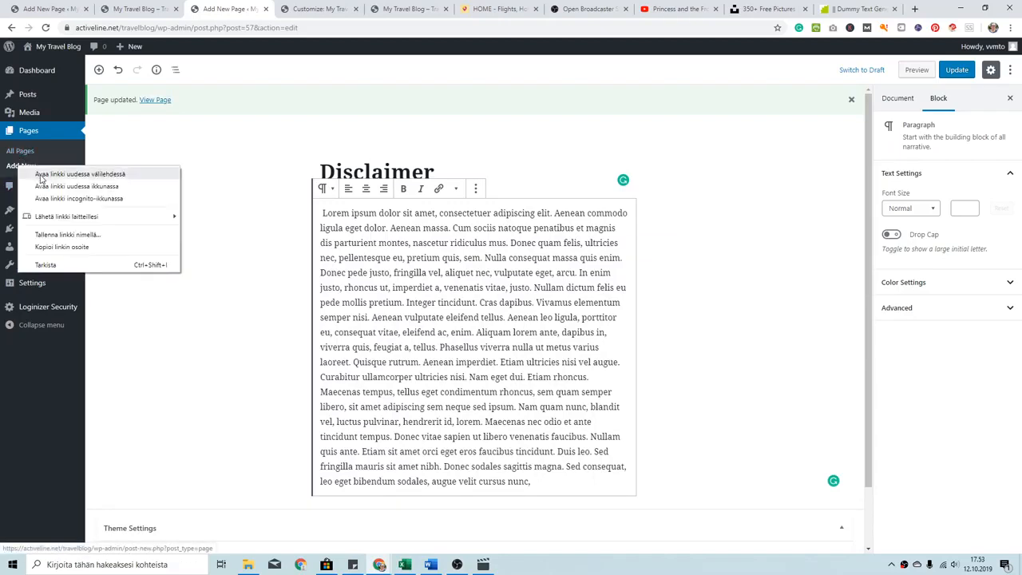
pyautogui.click(19, 168)
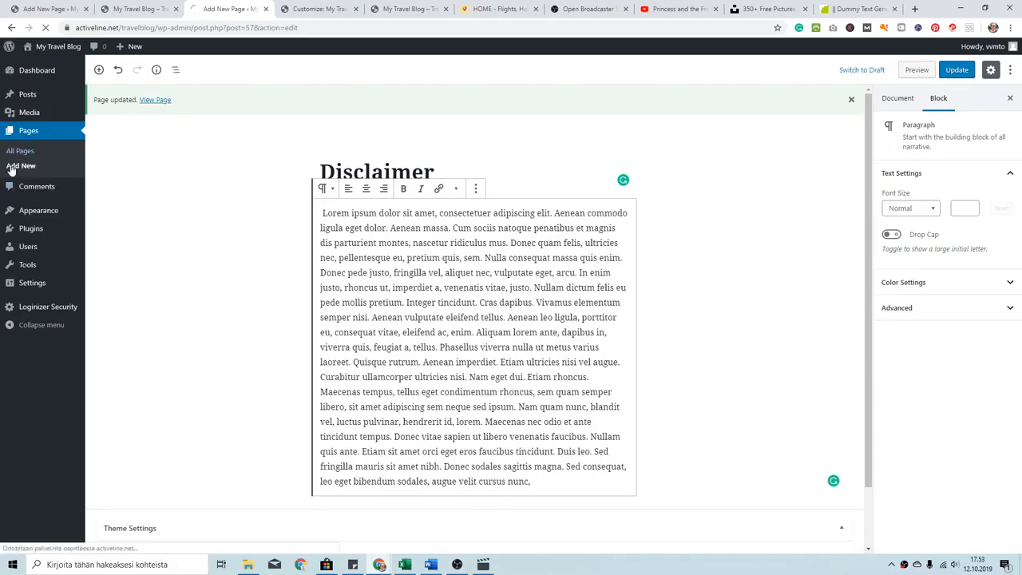
pyautogui.click(13, 170)
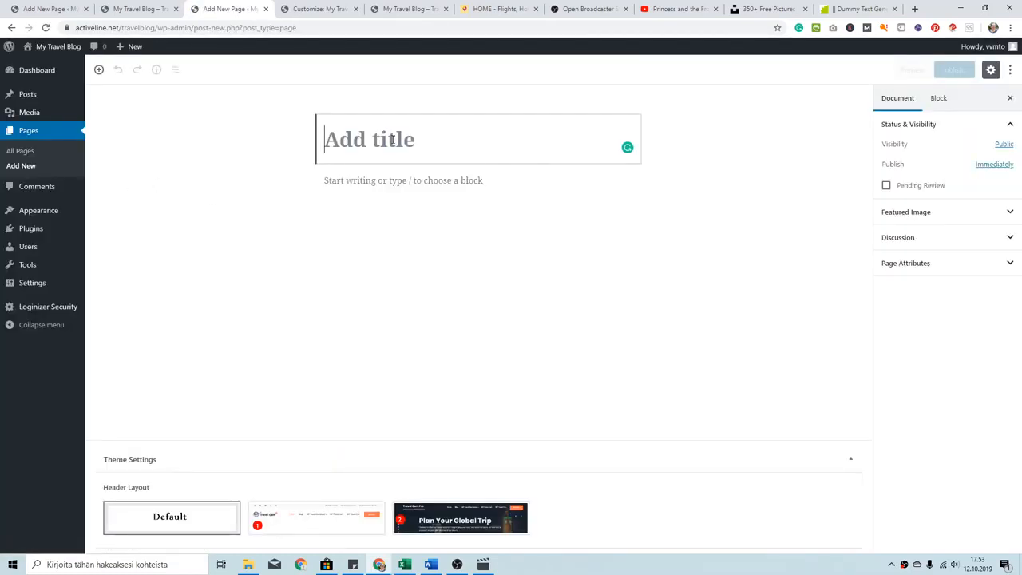
pyautogui.write('Welcome')
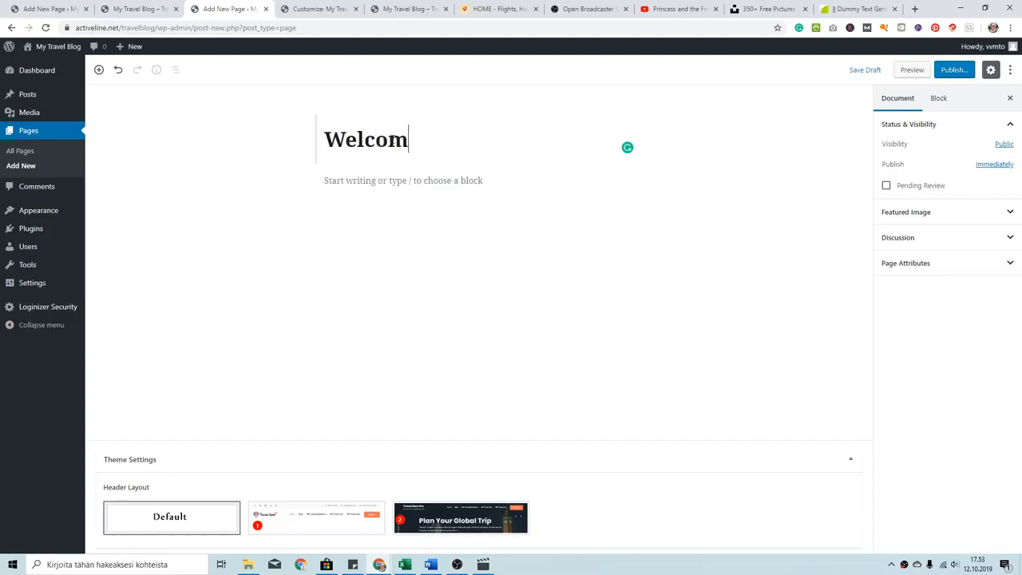
# Add a Lorem ipsum paragraph to the body of the Welcome page and publish the page.
pyautogui.click(372, 181)
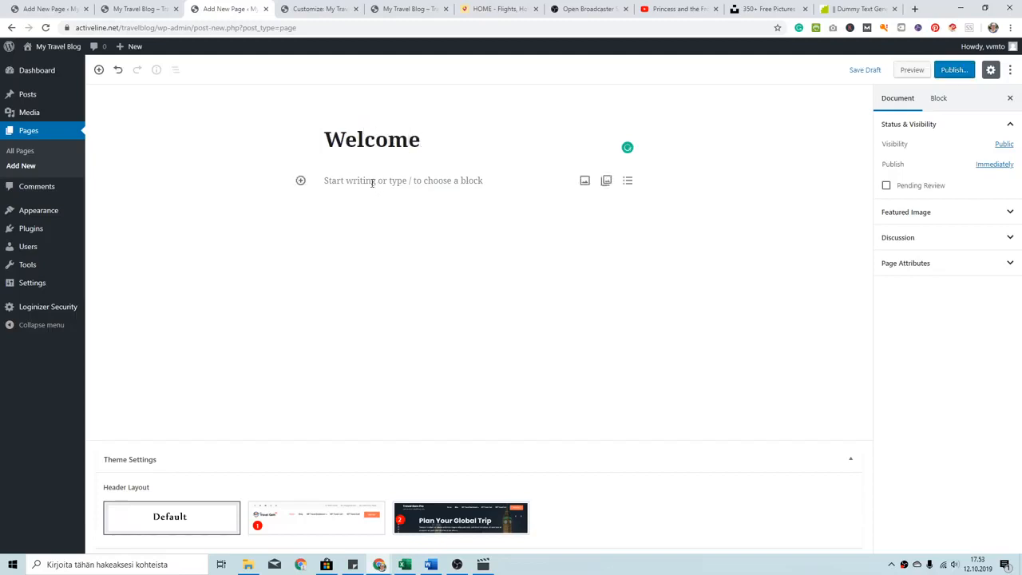
pyautogui.write('Lorem ipsum dolor sit amet, consectetuer adipiscing elit. Aenean commodo ligula eget dolor. Aenean massa. Cum sociis natoque penatibus et magnis dis parturient montes, nascetur ridiculus mus. Donec quam felis, ultricies nec, pellentesque eu, pretium quis, sem. Nulla consequat massa quis enim. Donec pede justo, fringilla vel, aliquet nec, vulputate eget, arcu. In enim justo, rhoncus ut, imperdiet a, venenatis vitae, justo. Nullam dictum felis eu pede mollis pretium. Integer tincidunt. Cras dapibus. Vivamus elementum semper nisi. Aenean vulputate eleifend tellus. Aenean leo ligula, porttitor eu, consequat vitae, eleifend ac, enim. Aliquam lorem ante, dapibus in, viverra quis, feugiat a, tellus. Phasellus viverra nulla ut metus varius laoreet. Quisque rutrum. Aenean imperdiet. Etiam ultricies nisi vel augue. Curabitur ullamcorper ultricies nisi. Nam eget dui. Etiam rhoncus. Maecenas tempus, tellus eget condimentum rhoncus, sem quam semper libero, sit amet adipiscing sem neque sed ipsum. Nam quam nunc, blandit vel, luctus pulvinar, hendrerit id, lorem. Maecenas nec odio et ante tincidunt tempus. Donec vitae sapien ut libero venenatis faucibus. Nullam quis ante. Etiam sit amet orci eget eros faucibus tincidunt. Duis leo. Sed fringilla mauris sit amet nibh. Donec sodales sagittis magna. Sed consequat, leo eget bibendum sodales, augue velit cursus nunc,')
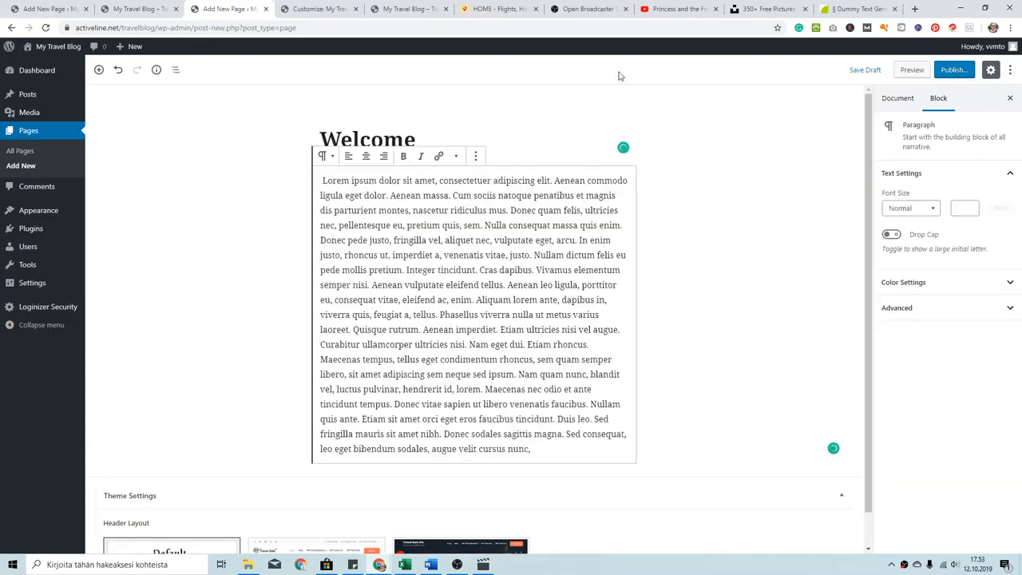
pyautogui.click(953, 70)
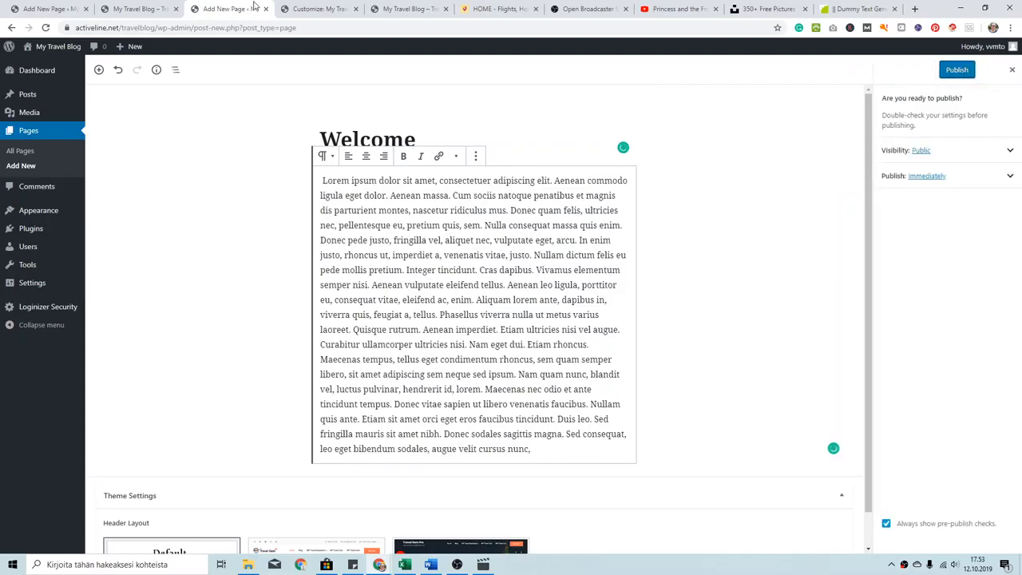
pyautogui.click(957, 70)
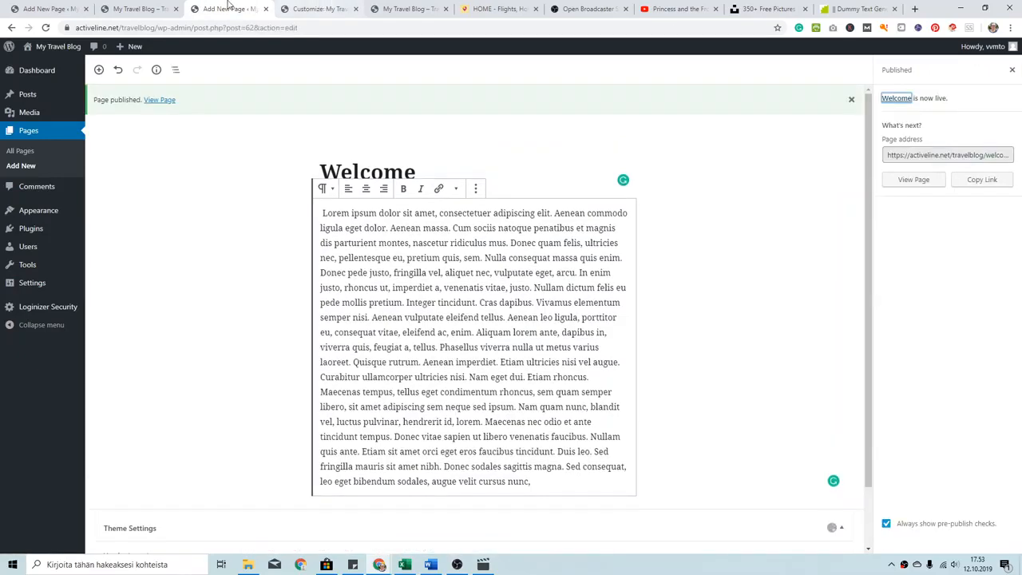
# Return to the site customizer and reload it, discarding the unsaved changes.
pyautogui.click(401, 8)
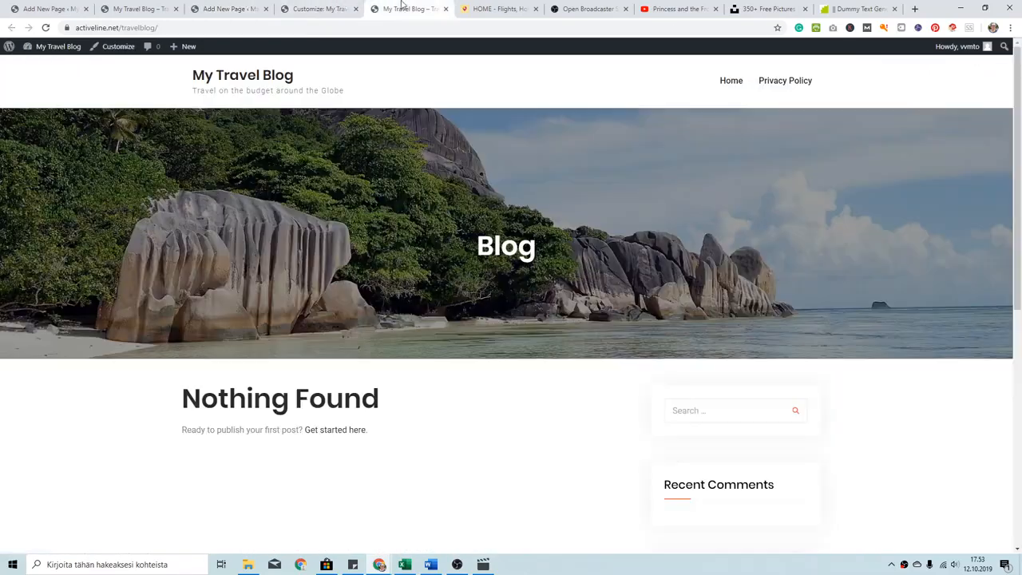
pyautogui.click(323, 8)
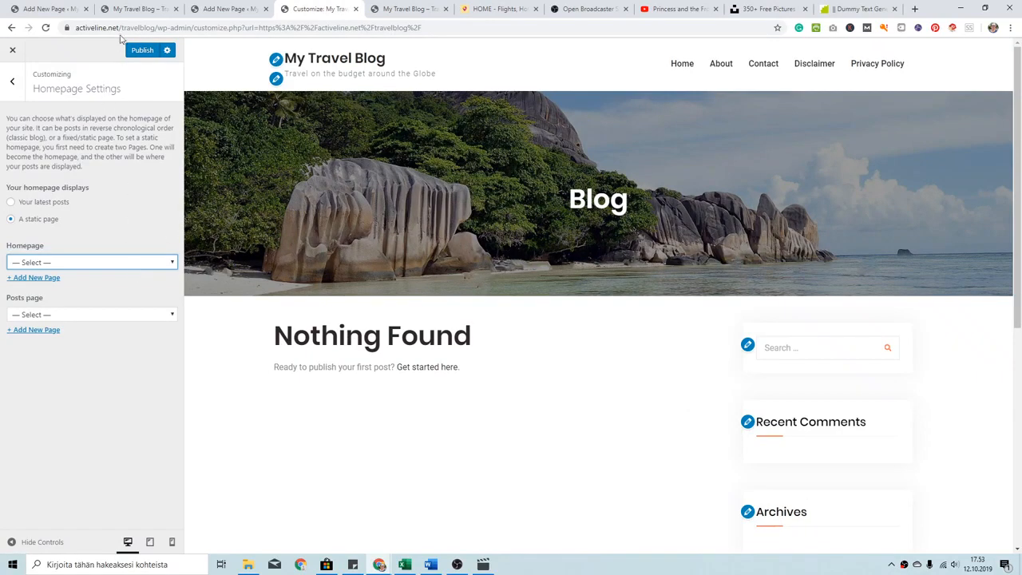
pyautogui.click(122, 28)
pyautogui.press('Return')
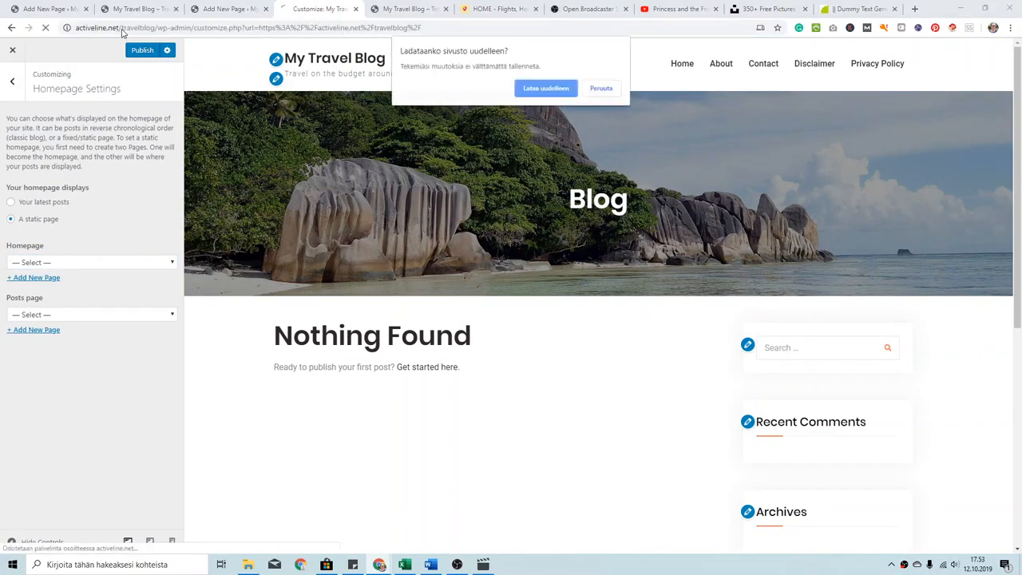
pyautogui.click(553, 91)
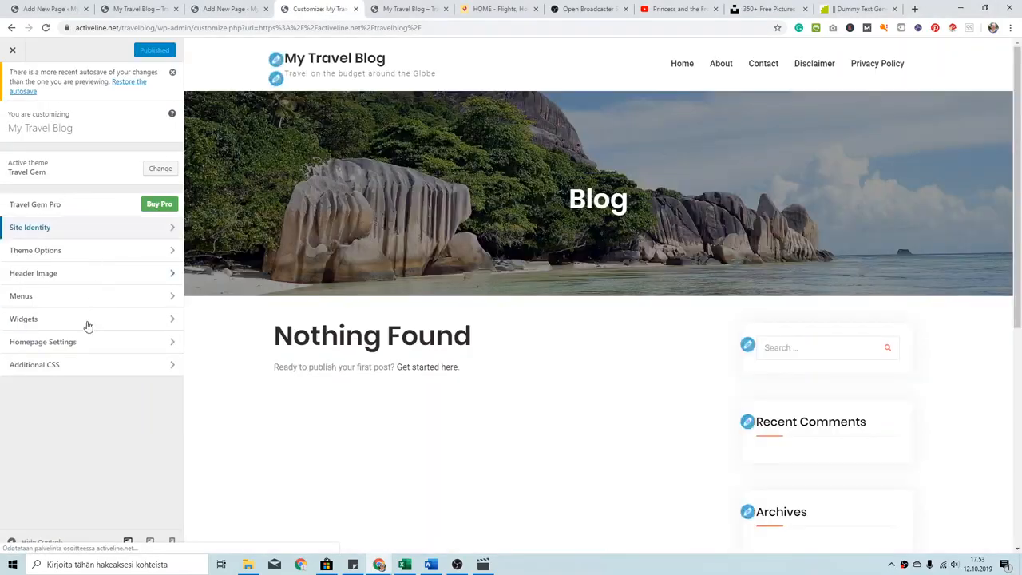
# In Homepage Settings, display a static page with Welcome as the homepage and check the result in the preview.
pyautogui.click(69, 348)
pyautogui.click(22, 261)
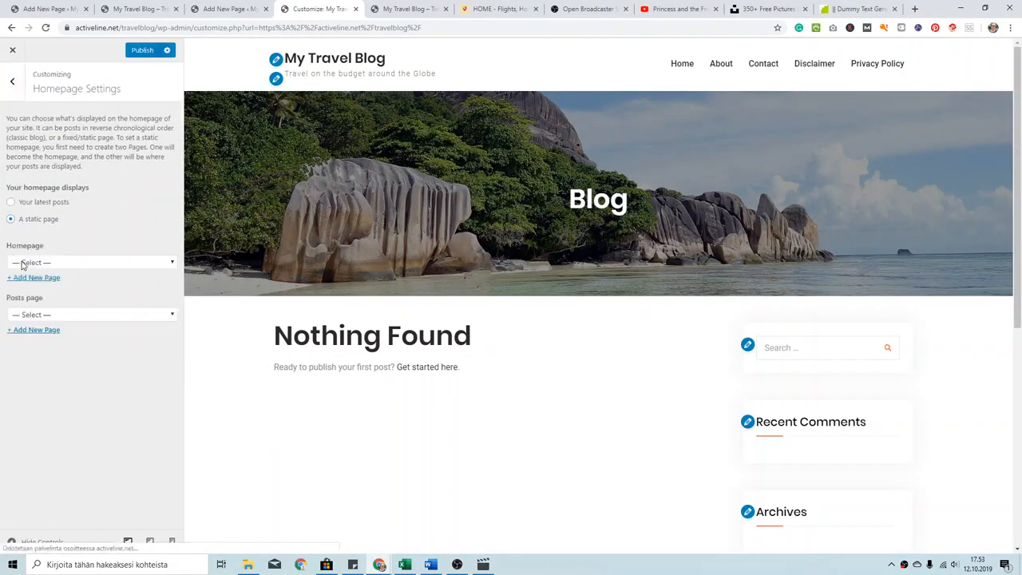
pyautogui.click(53, 262)
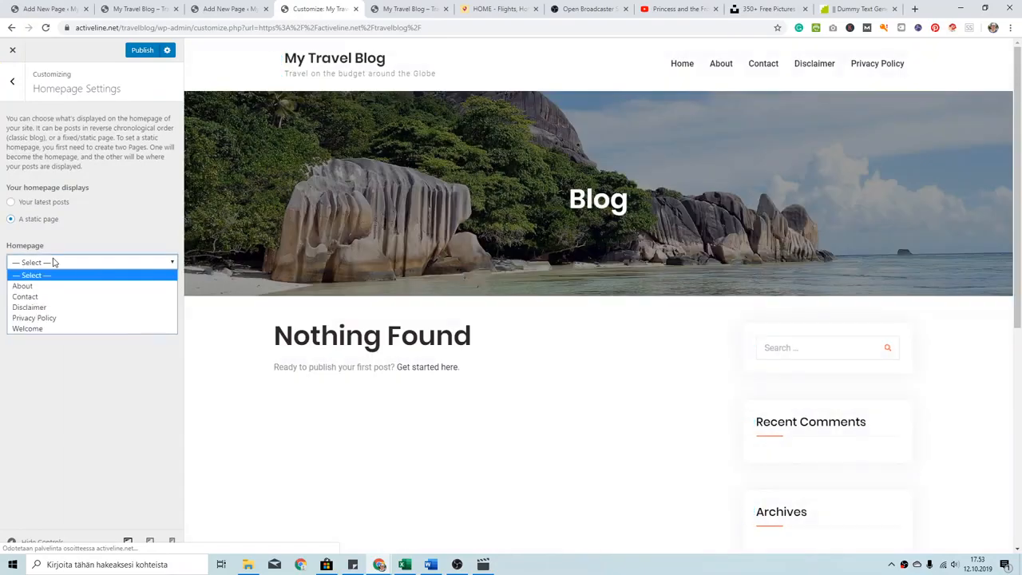
pyautogui.click(68, 329)
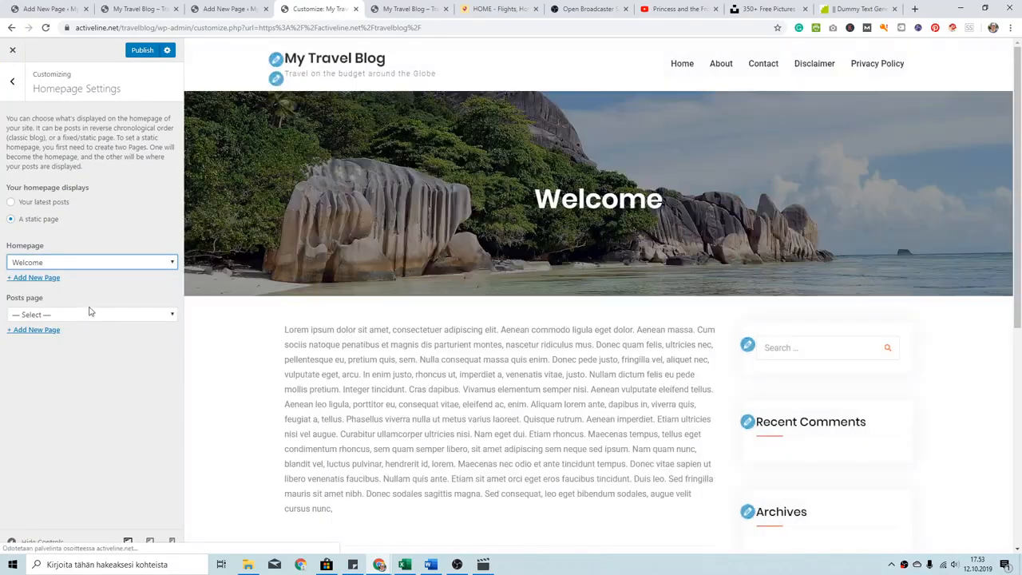
pyautogui.scroll(-1, 726, 284)
pyautogui.scroll(-2, 719, 286)
pyautogui.scroll(3, 715, 288)
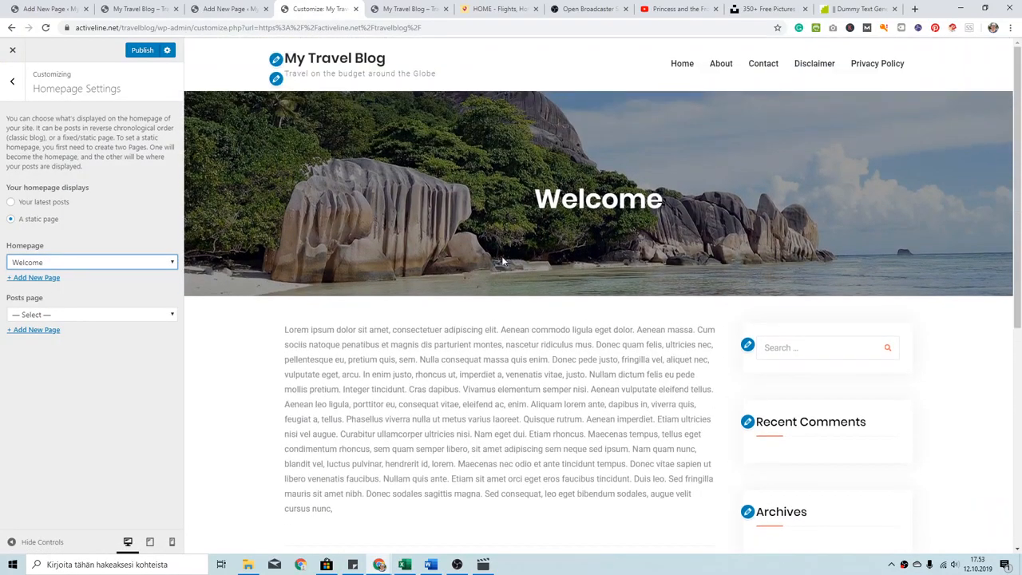
pyautogui.click(678, 69)
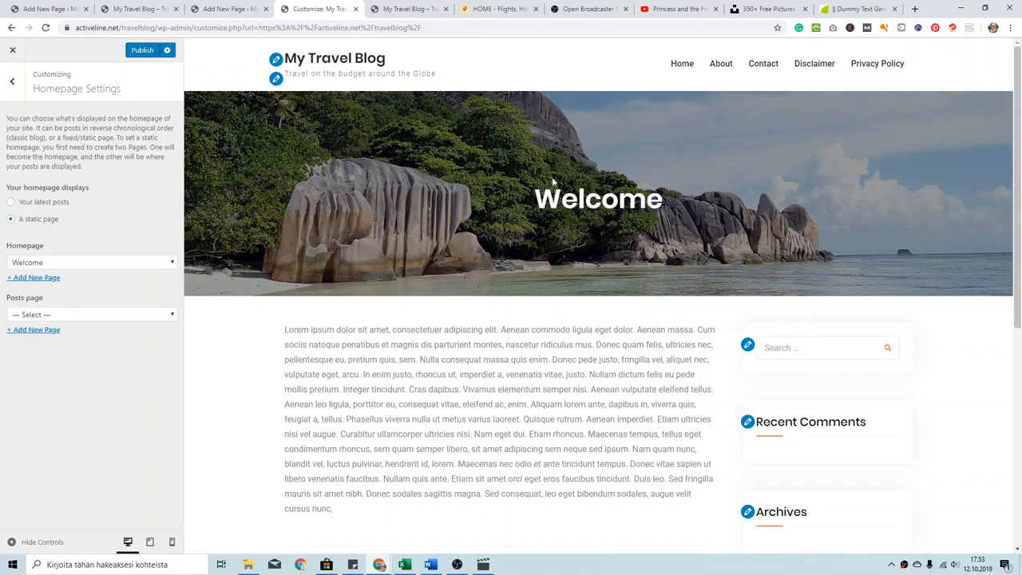
# Check the pages available as posts page, and create and publish a new page titled "Blog" with no body text.
pyautogui.click(82, 314)
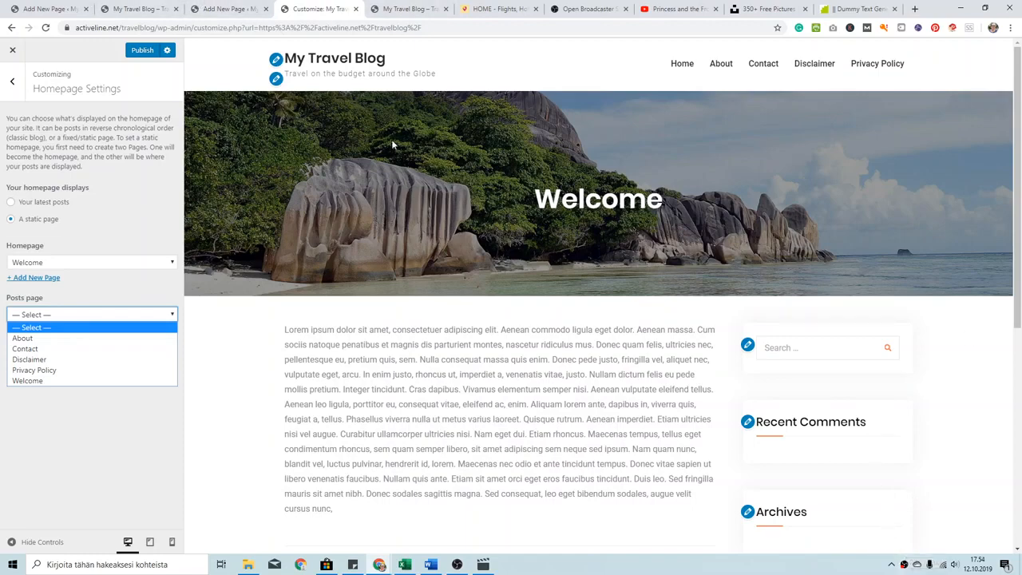
pyautogui.click(233, 8)
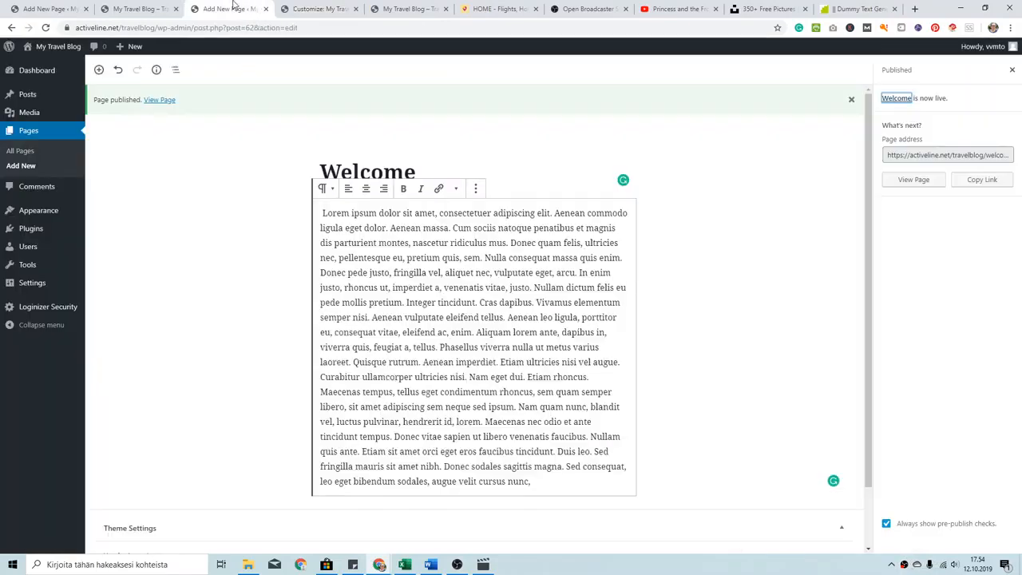
pyautogui.rightClick(25, 165)
pyautogui.click(22, 171)
pyautogui.click(23, 170)
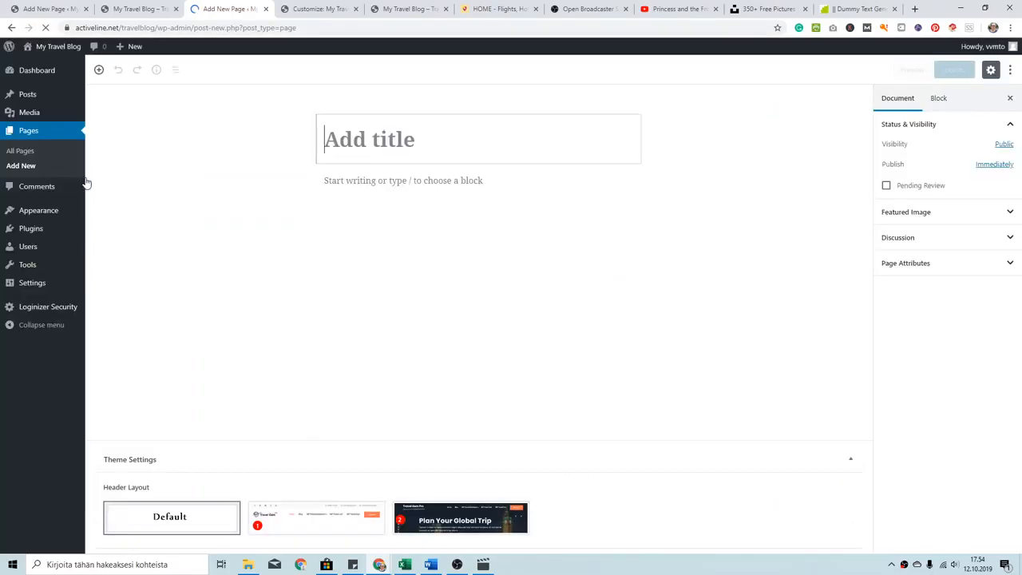
pyautogui.write('Blog')
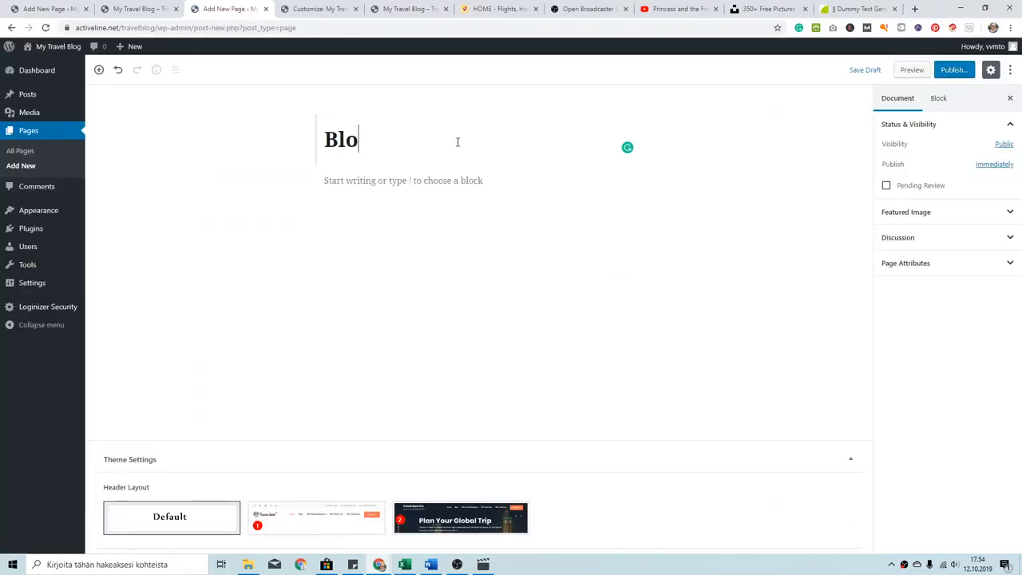
pyautogui.click(412, 214)
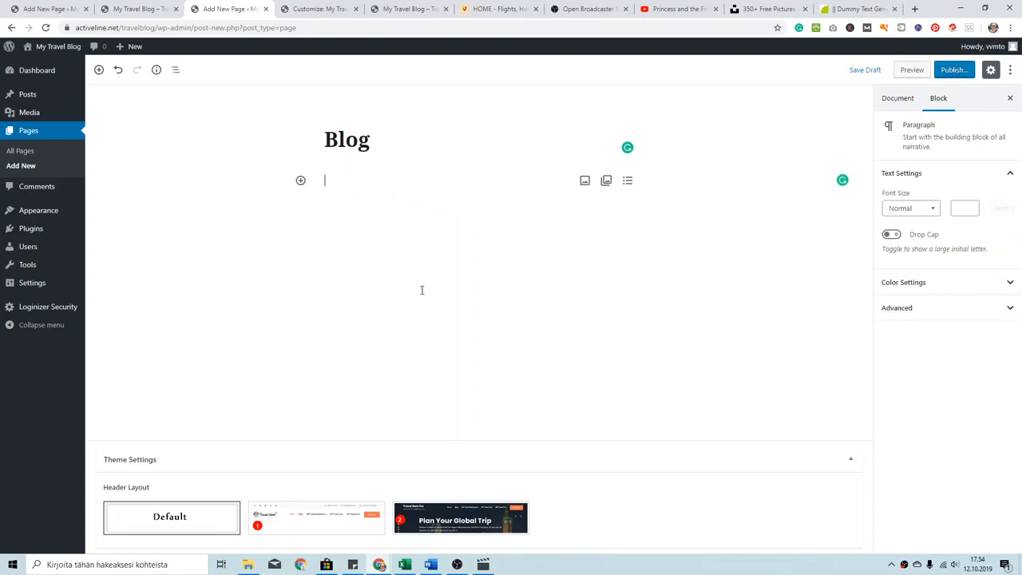
pyautogui.click(956, 70)
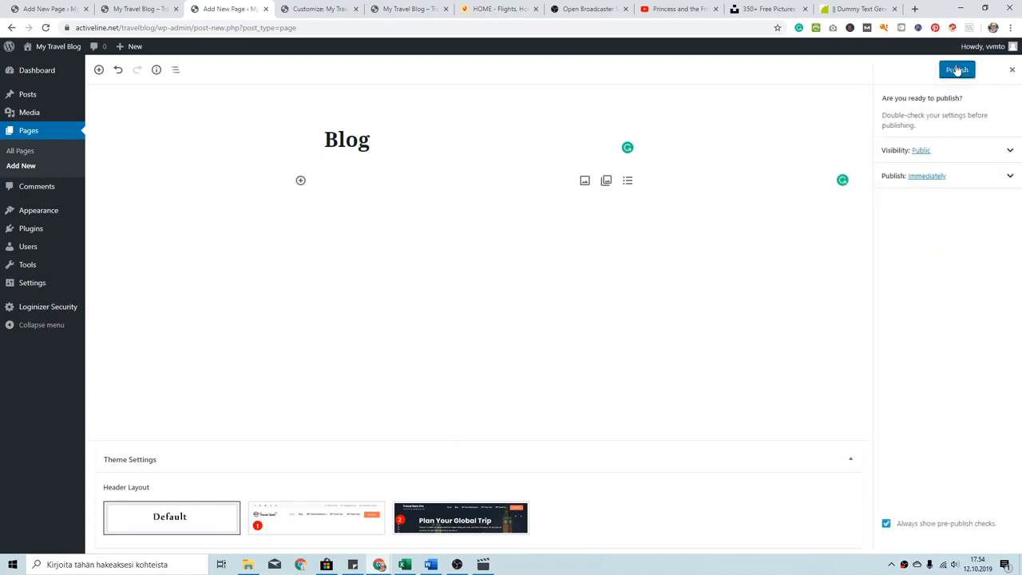
pyautogui.click(957, 70)
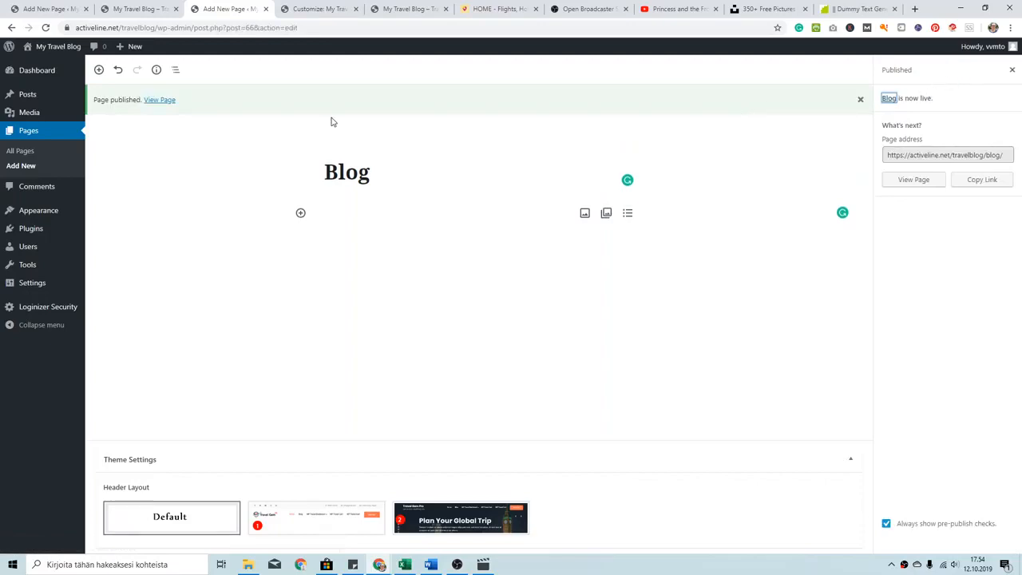
# Return to the site customizer and publish the homepage settings with Welcome as the static homepage.
pyautogui.click(314, 9)
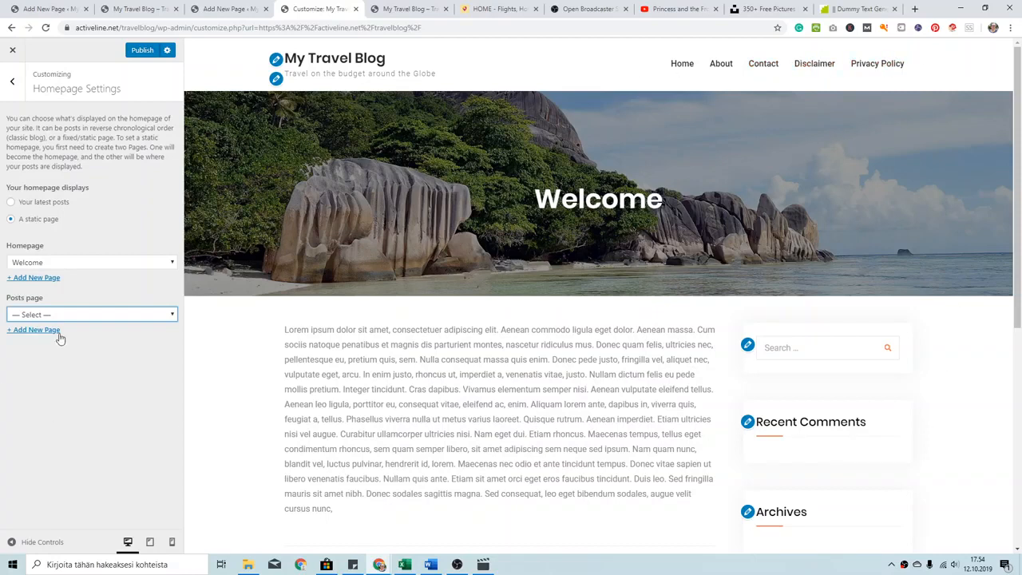
pyautogui.click(136, 51)
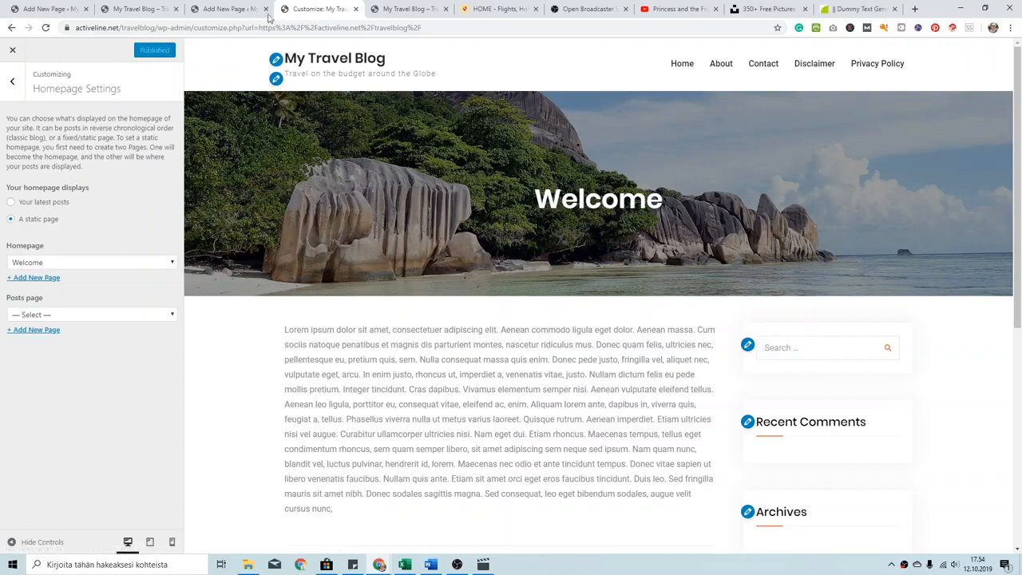
# Try to set the posts page to Welcome in Homepage Settings.
pyautogui.click(51, 314)
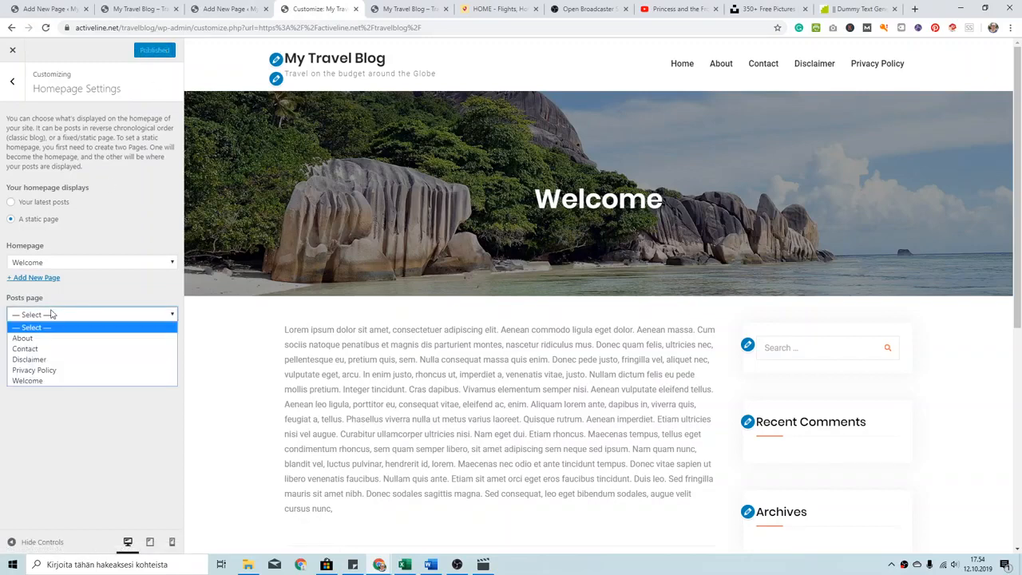
pyautogui.click(47, 382)
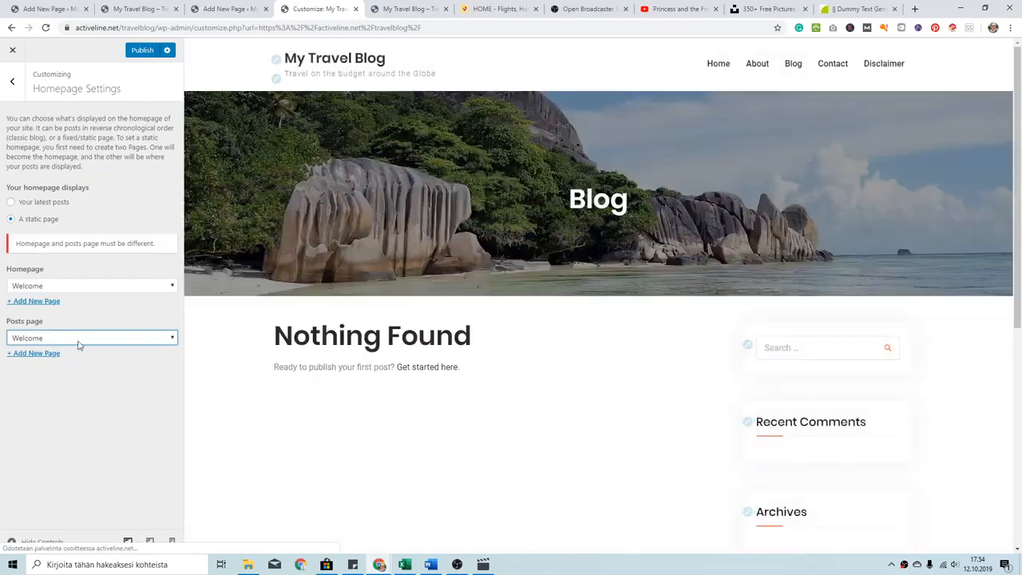
pyautogui.click(77, 341)
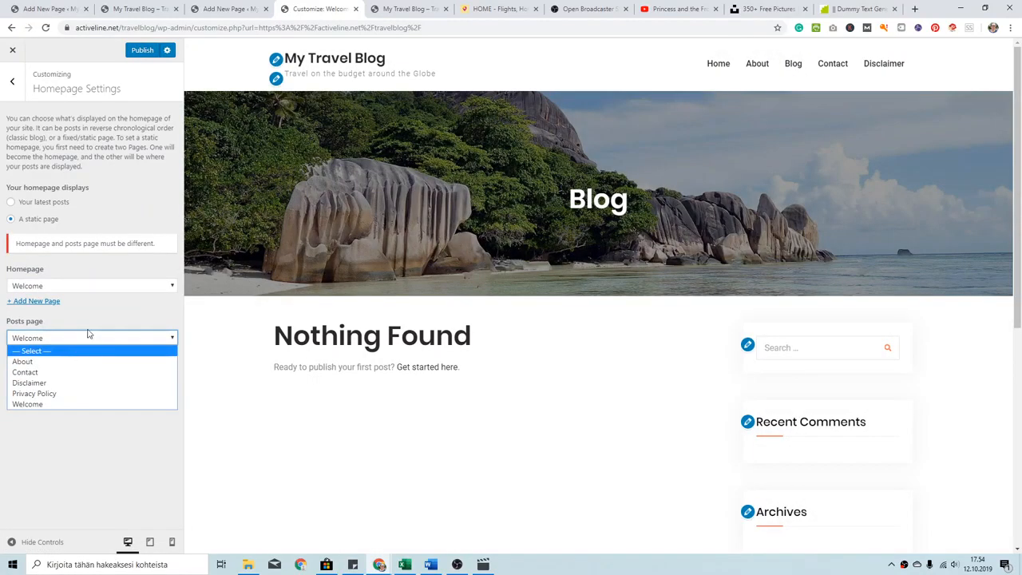
# Close the customizer without saving the change, reopen it and set the posts page to Blog in Homepage Settings.
pyautogui.click(16, 58)
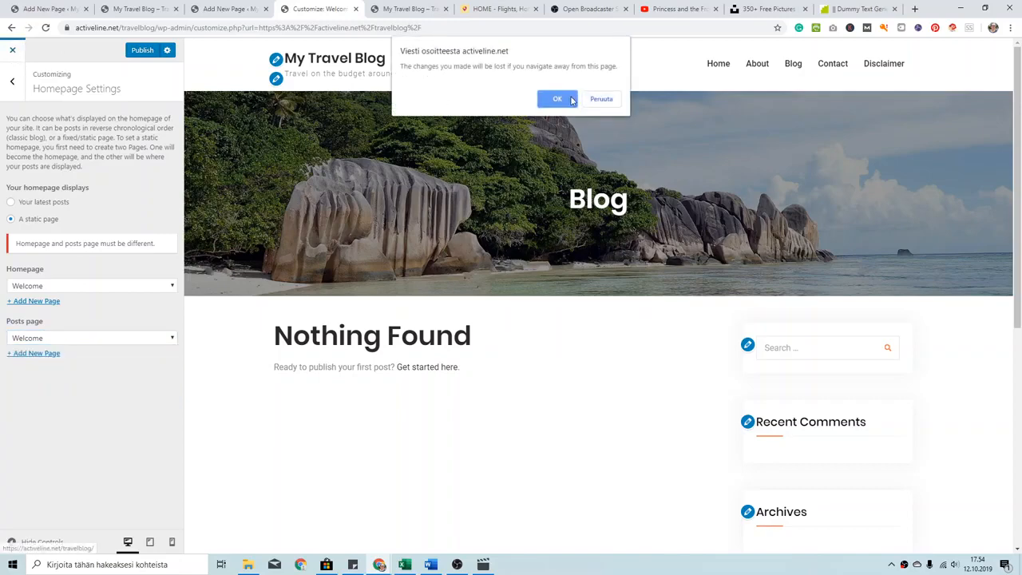
pyautogui.click(571, 97)
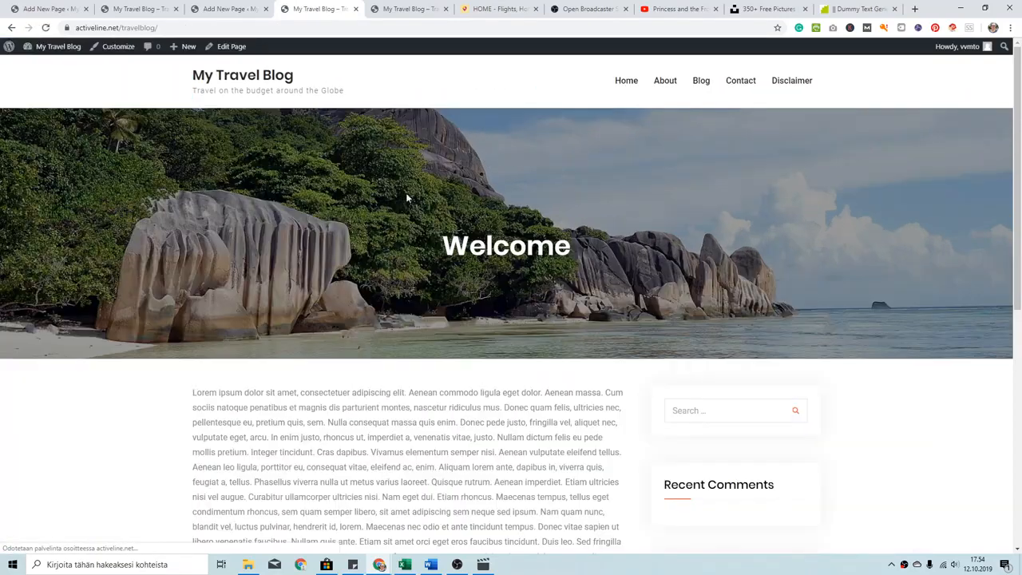
pyautogui.click(120, 48)
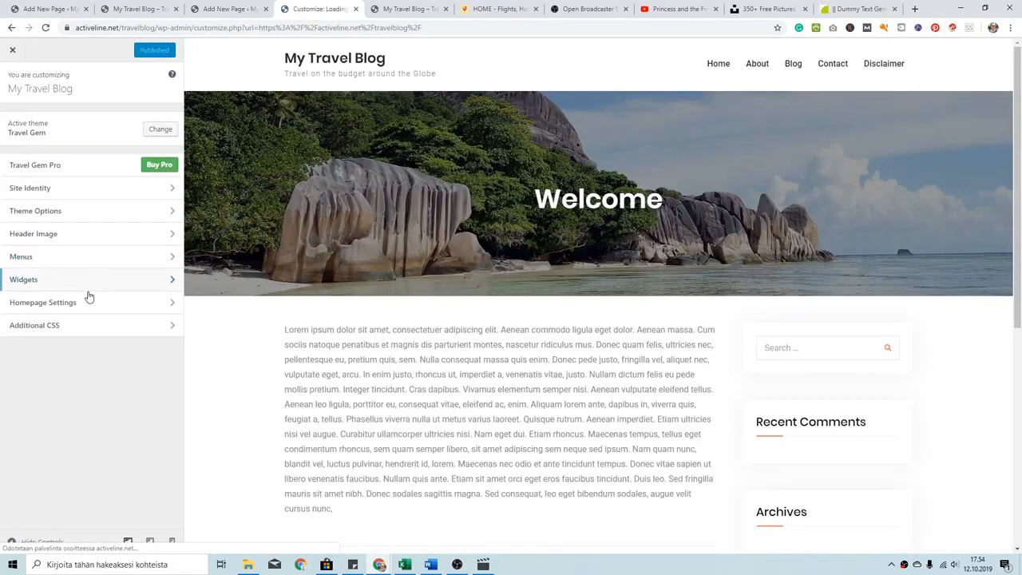
pyautogui.click(77, 310)
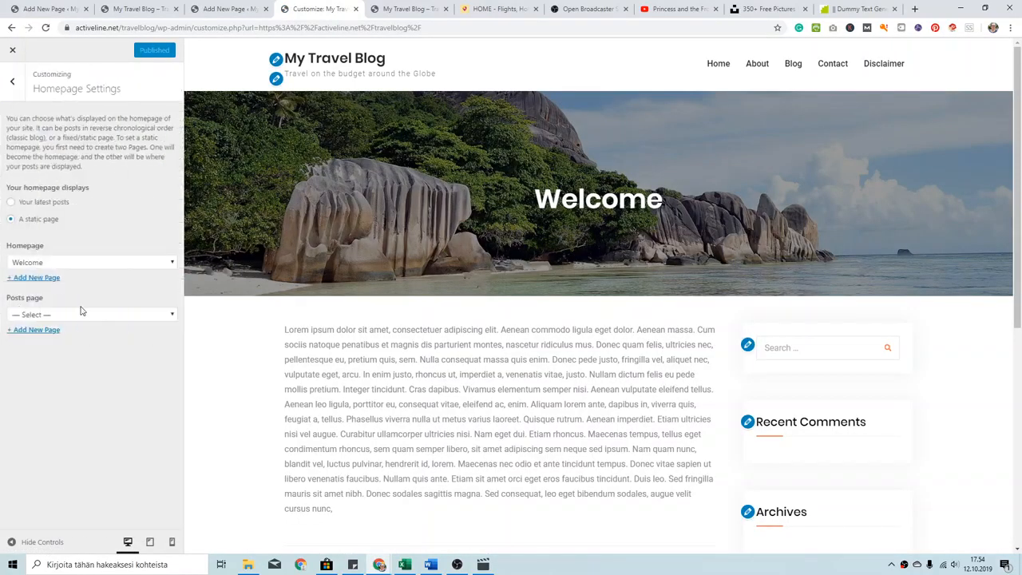
pyautogui.click(72, 314)
pyautogui.click(70, 349)
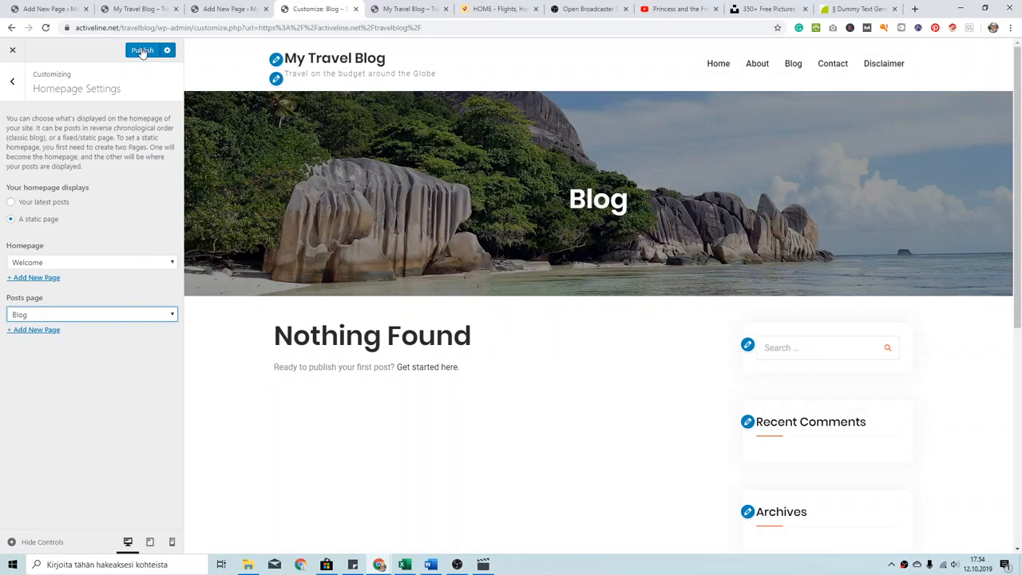
# Publish the homepage settings with Blog as posts page, check the Blog, Home and Contact pages in the preview, and close the customizer.
pyautogui.click(142, 50)
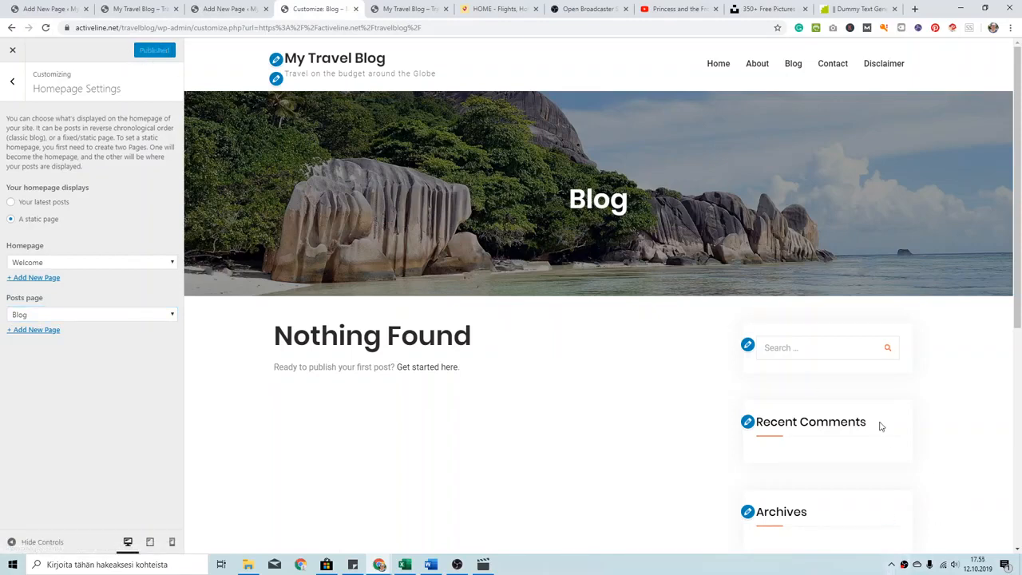
pyautogui.click(790, 66)
pyautogui.click(718, 64)
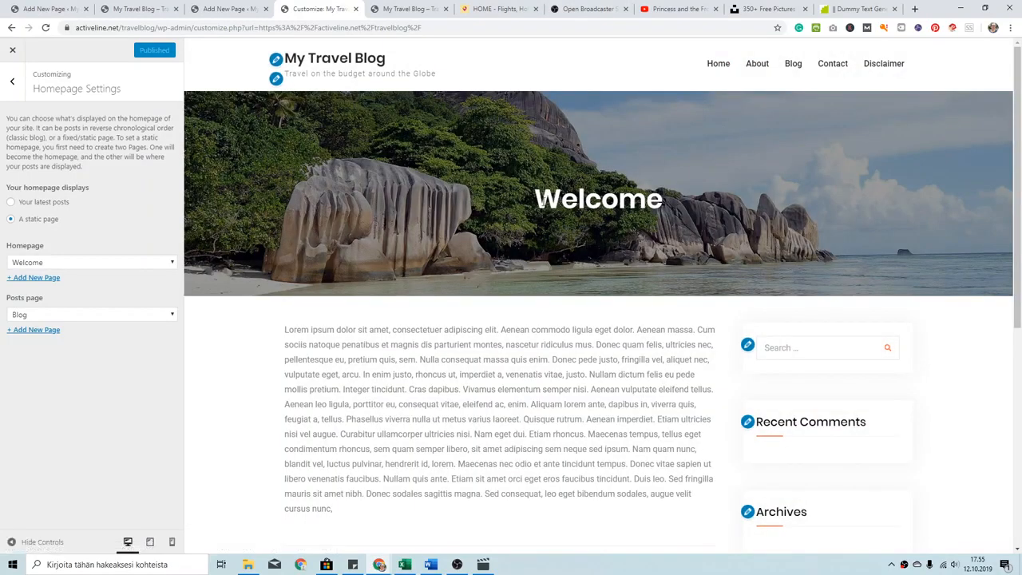
pyautogui.click(839, 71)
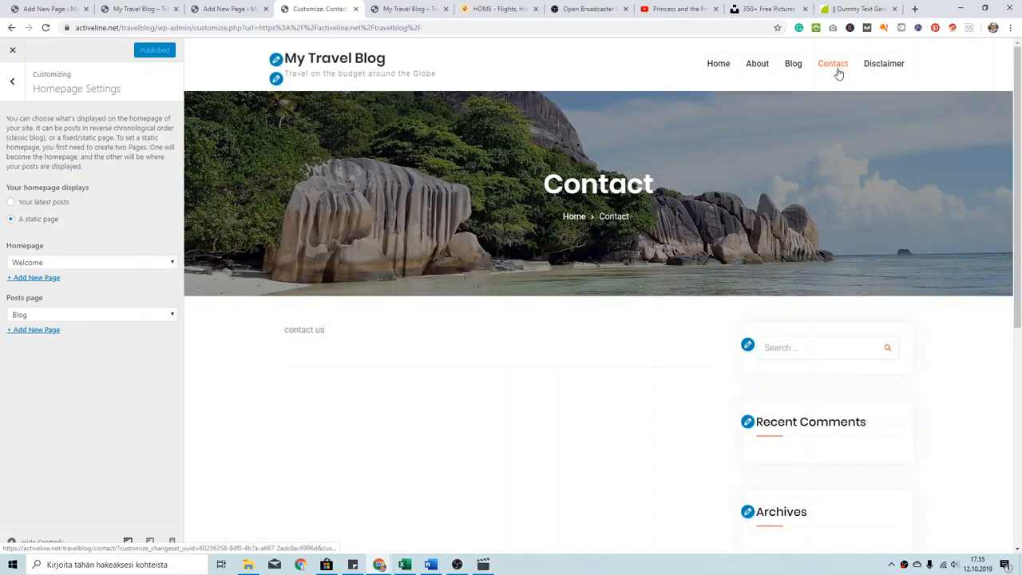
pyautogui.click(13, 50)
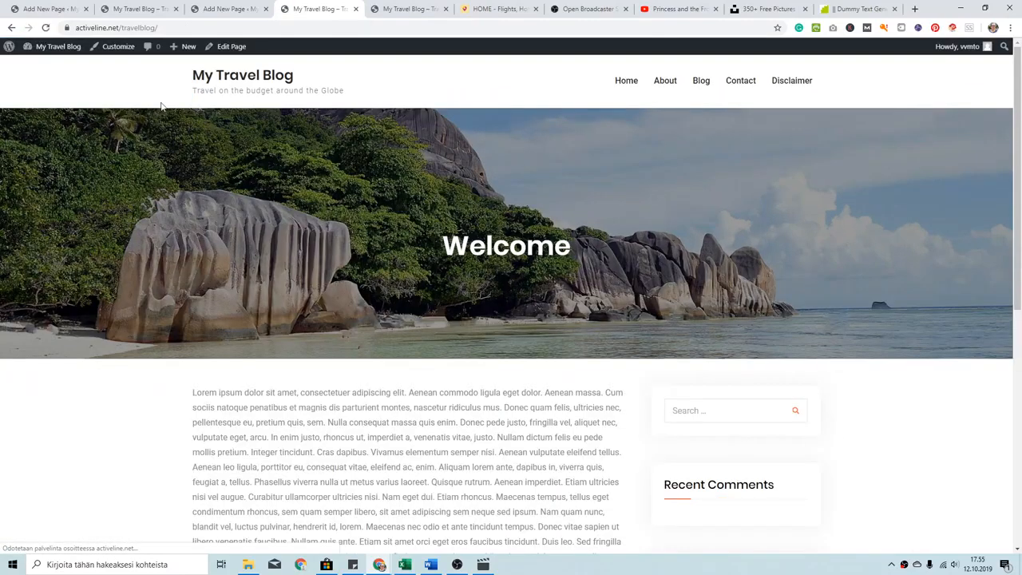
# Search the plugin directory for "contact form 7", and install and activate the Contact Form 7 plugin.
pyautogui.click(211, 7)
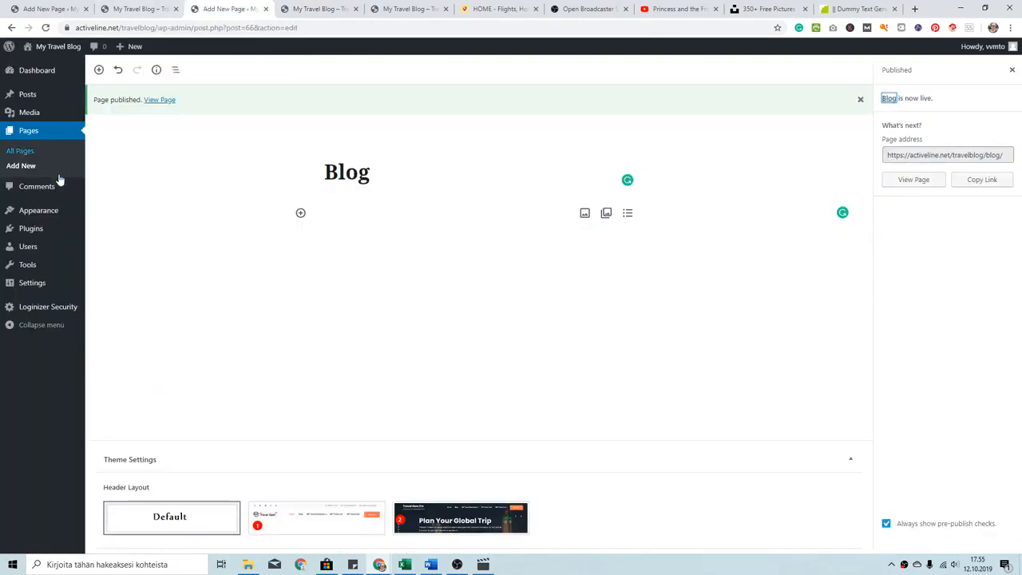
pyautogui.moveTo(59, 235)
pyautogui.click(108, 233)
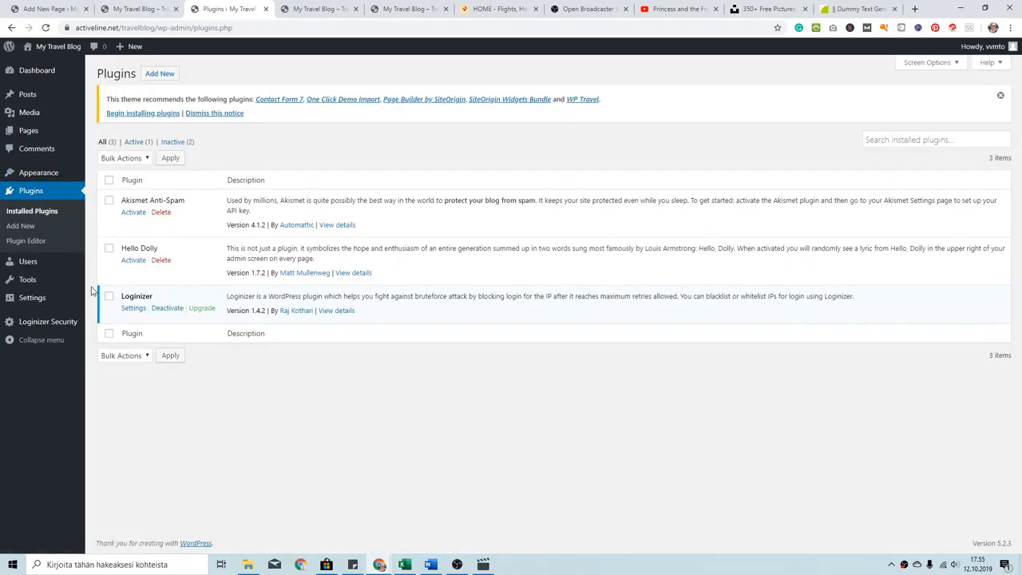
pyautogui.click(163, 76)
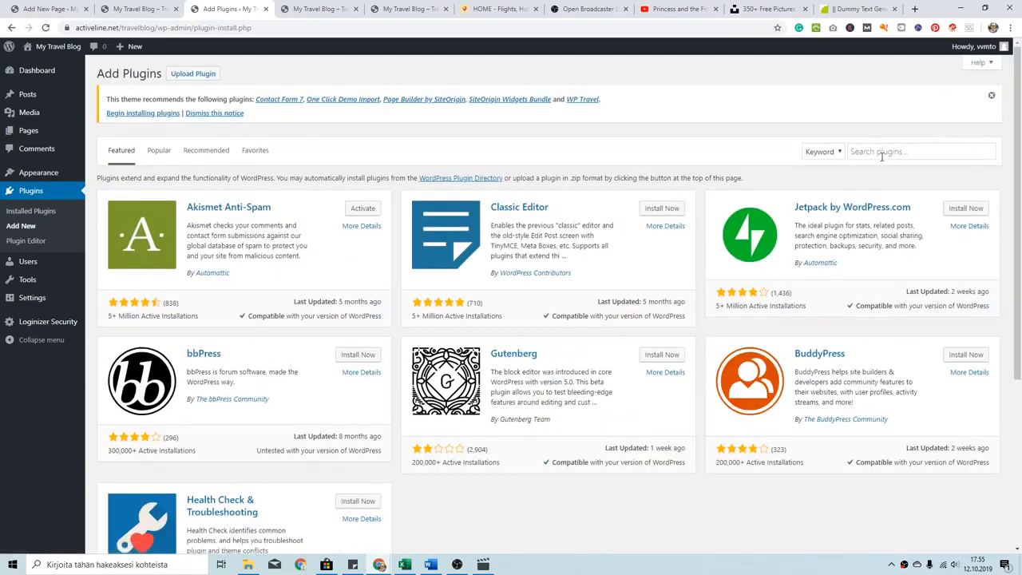
pyautogui.click(884, 152)
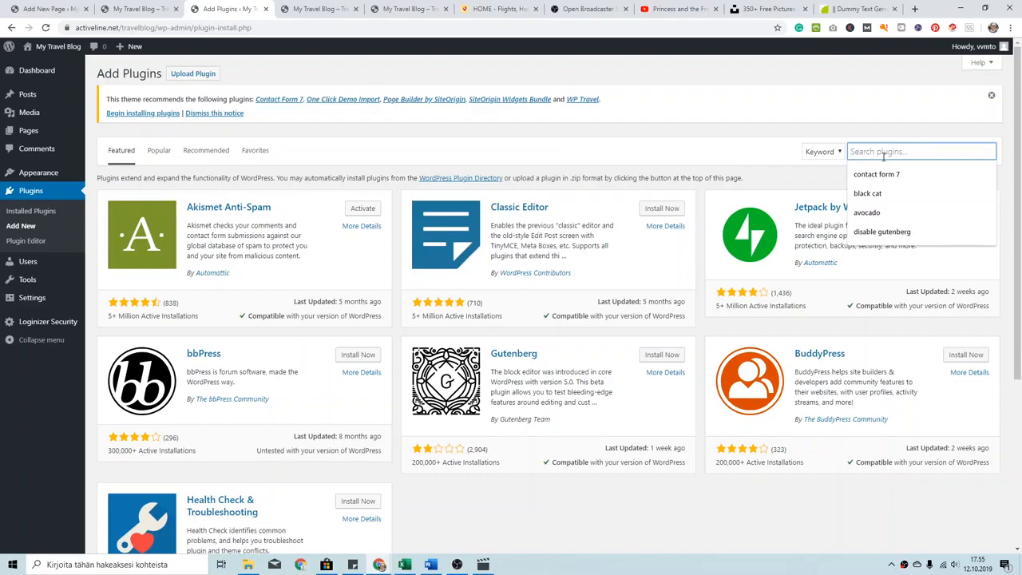
pyautogui.write('con')
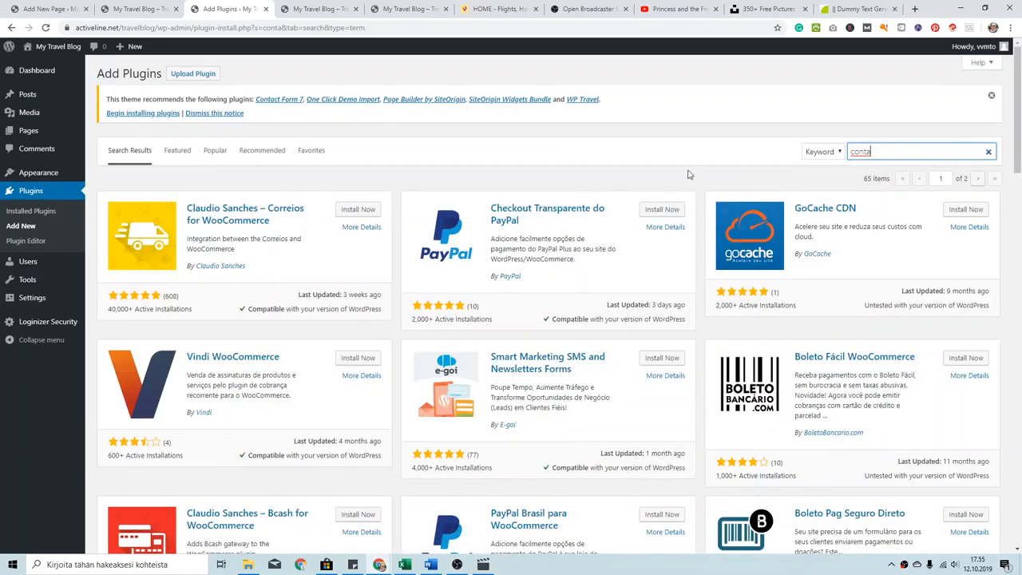
pyautogui.write('tact')
pyautogui.press('Down')
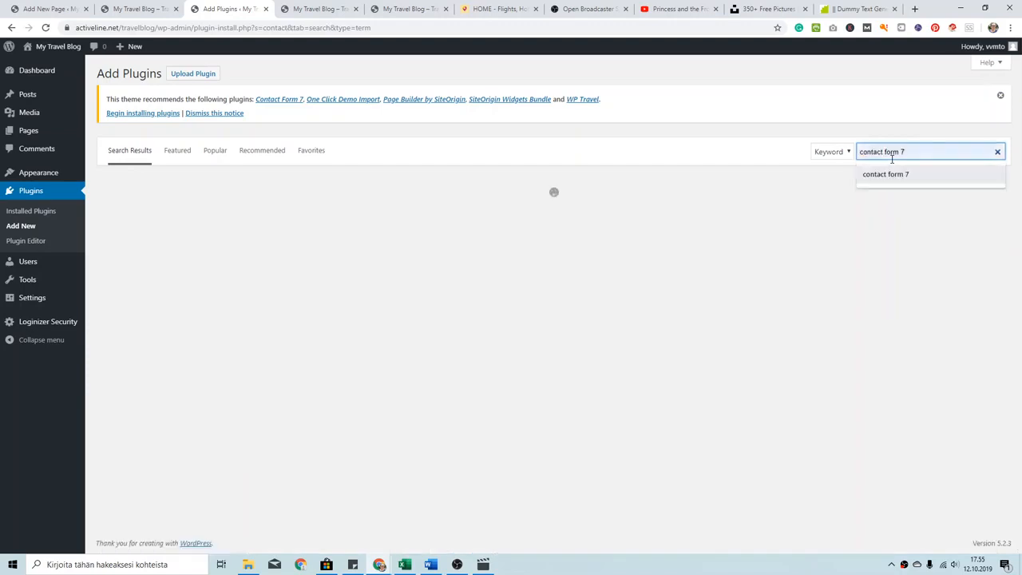
pyautogui.press('Return')
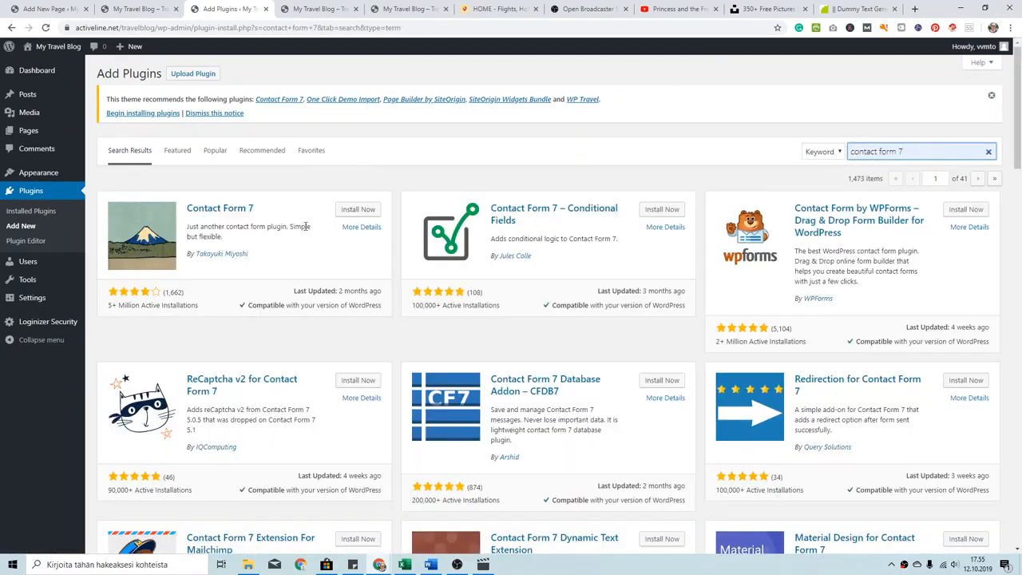
pyautogui.click(367, 210)
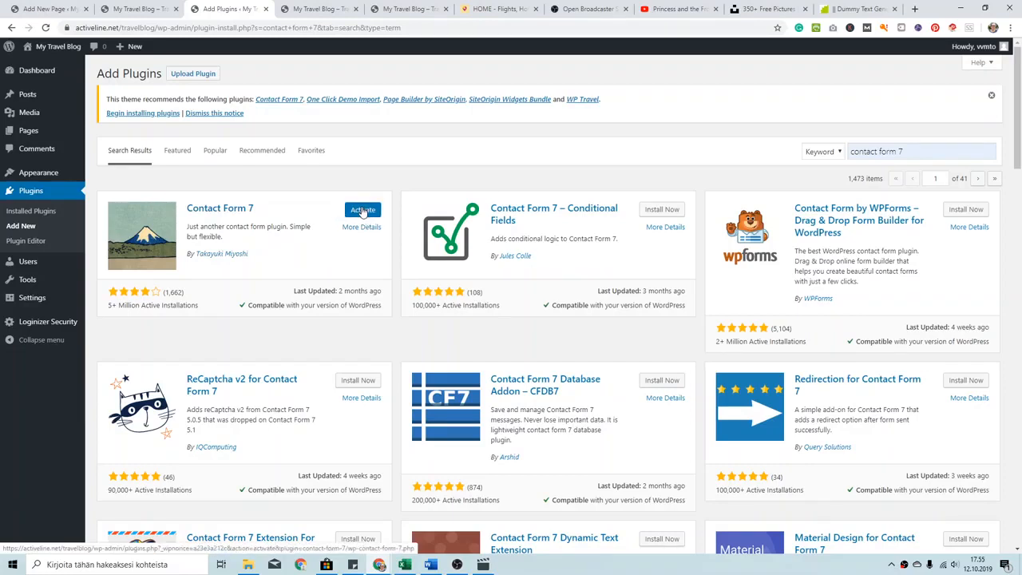
pyautogui.click(363, 211)
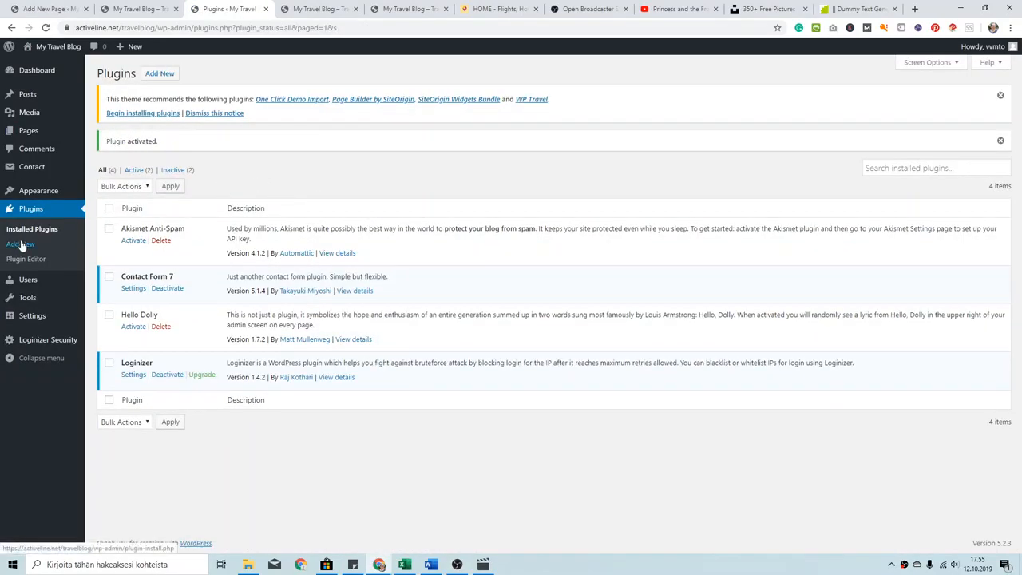
# Search the plugin directory for "disable gutenberg", and install and activate the first Disable Gutenberg plugin.
pyautogui.click(167, 79)
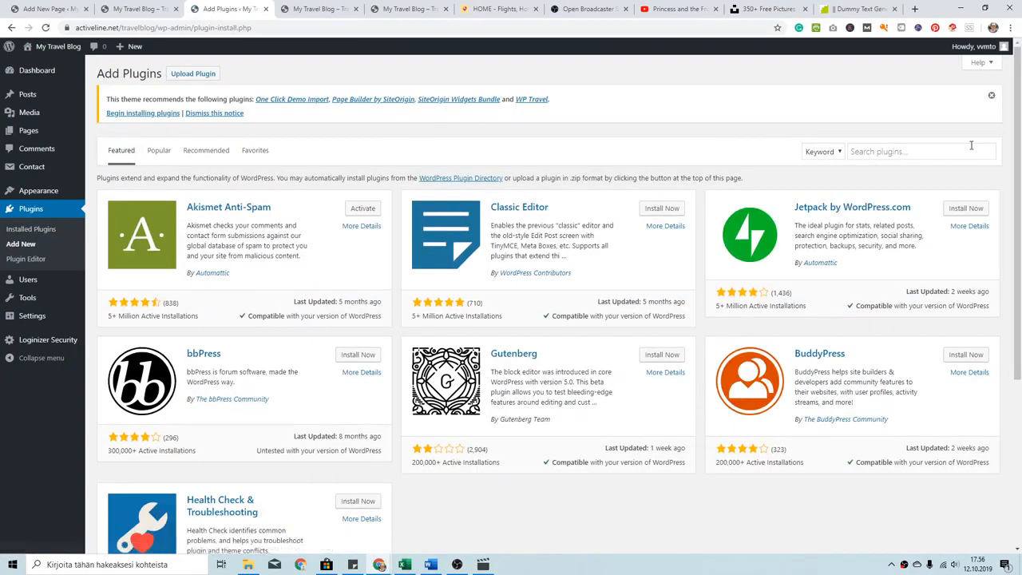
pyautogui.click(966, 151)
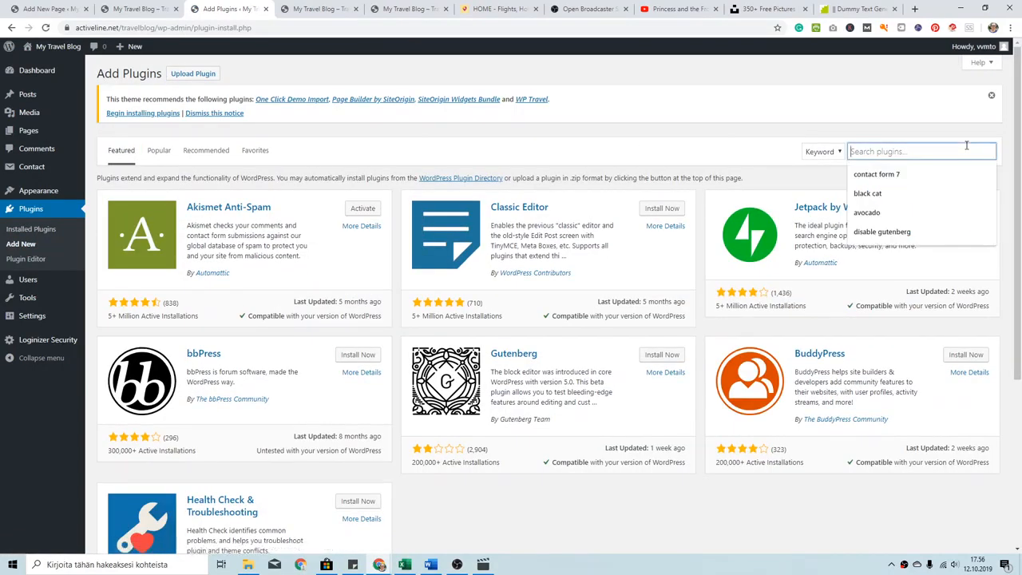
pyautogui.click(938, 231)
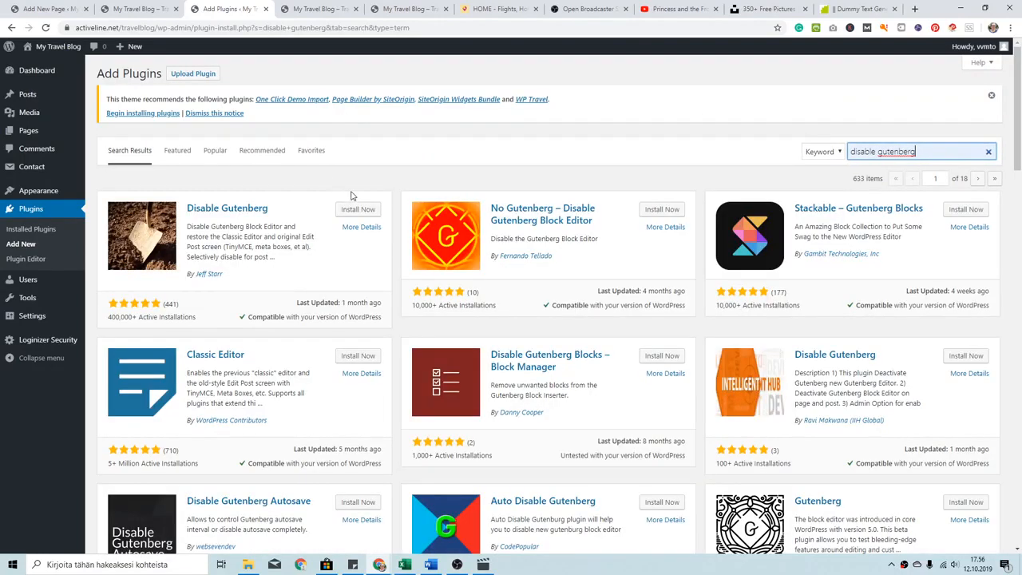
pyautogui.click(359, 210)
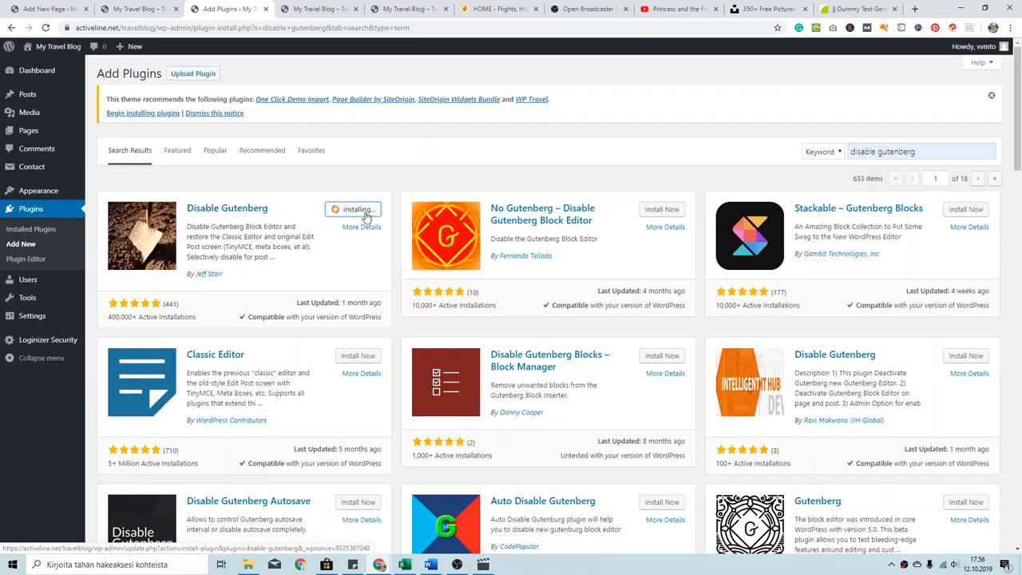
pyautogui.click(363, 211)
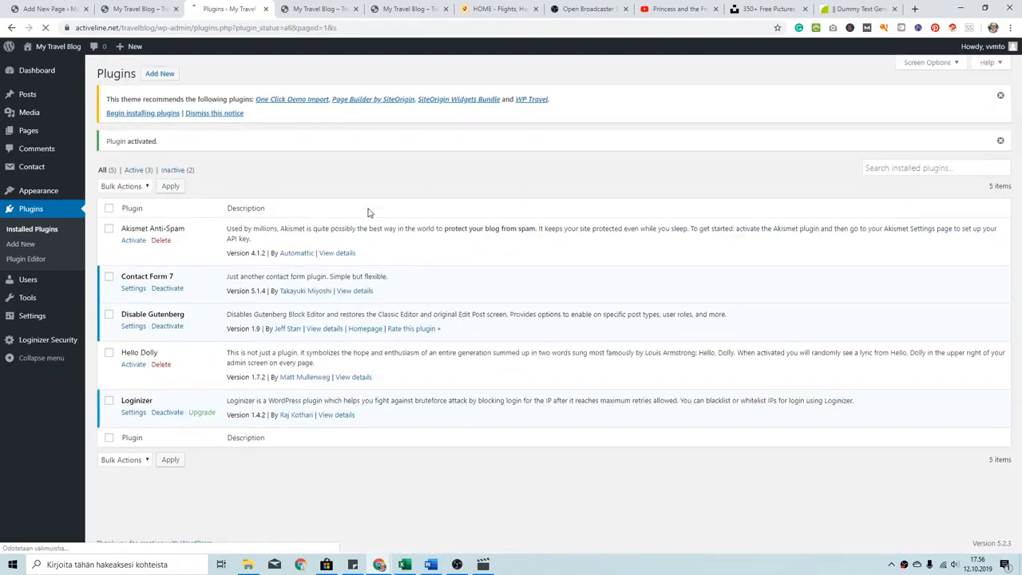
# Search the plugin directory for "Scriptless social", and install and activate the Scriptless Social Sharing plugin.
pyautogui.click(171, 76)
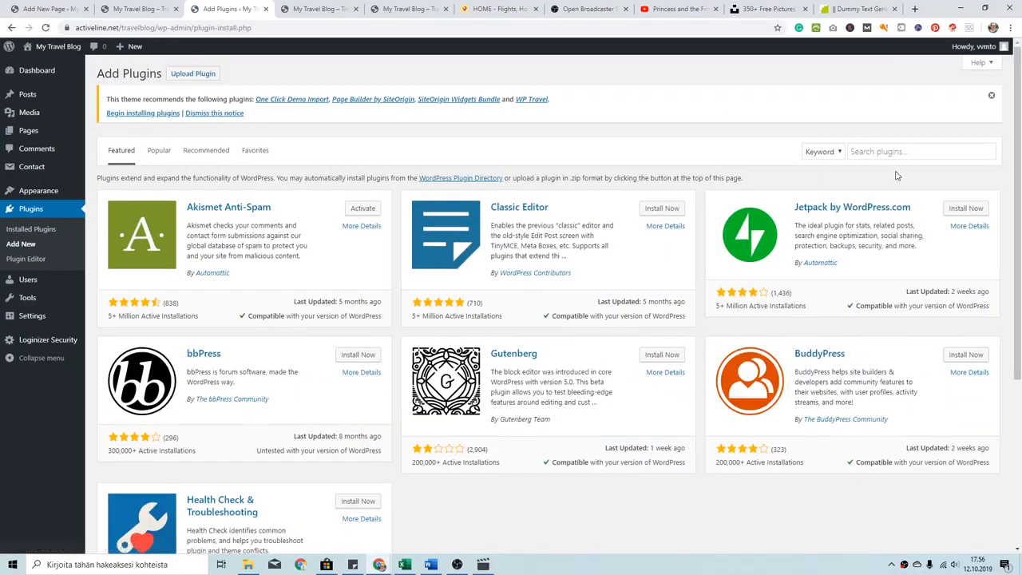
pyautogui.click(889, 151)
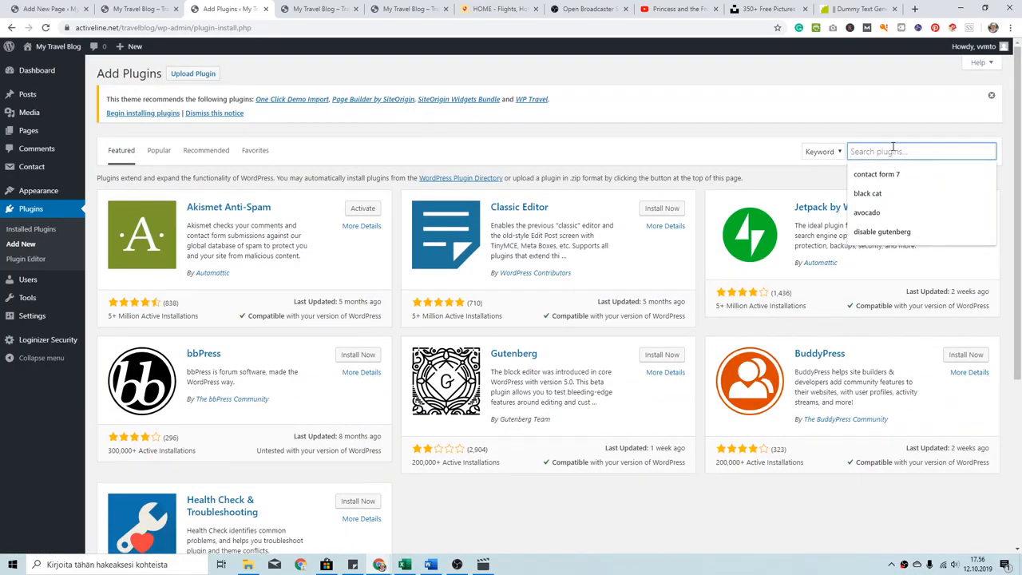
pyautogui.write('Scriptless social')
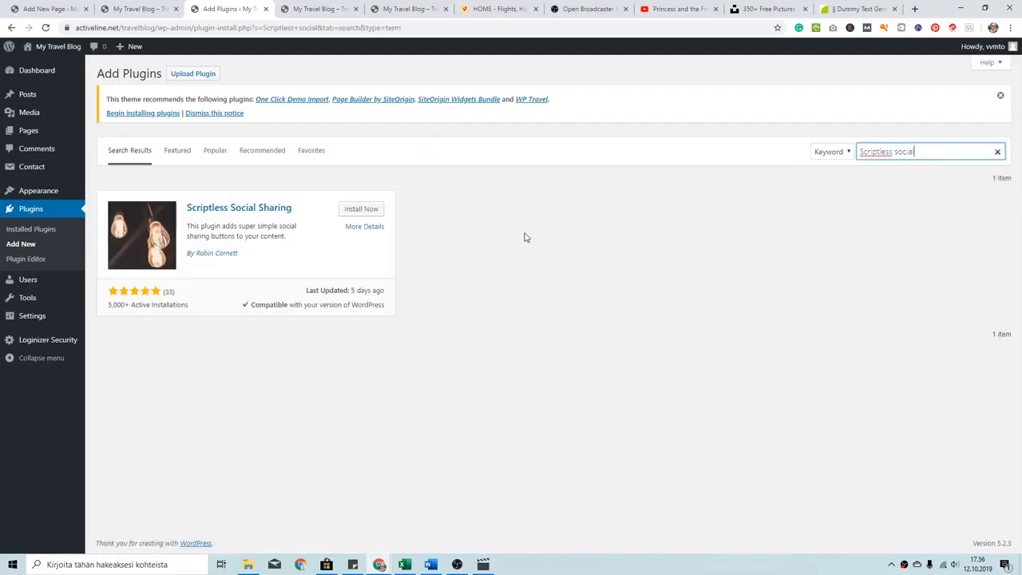
pyautogui.click(354, 208)
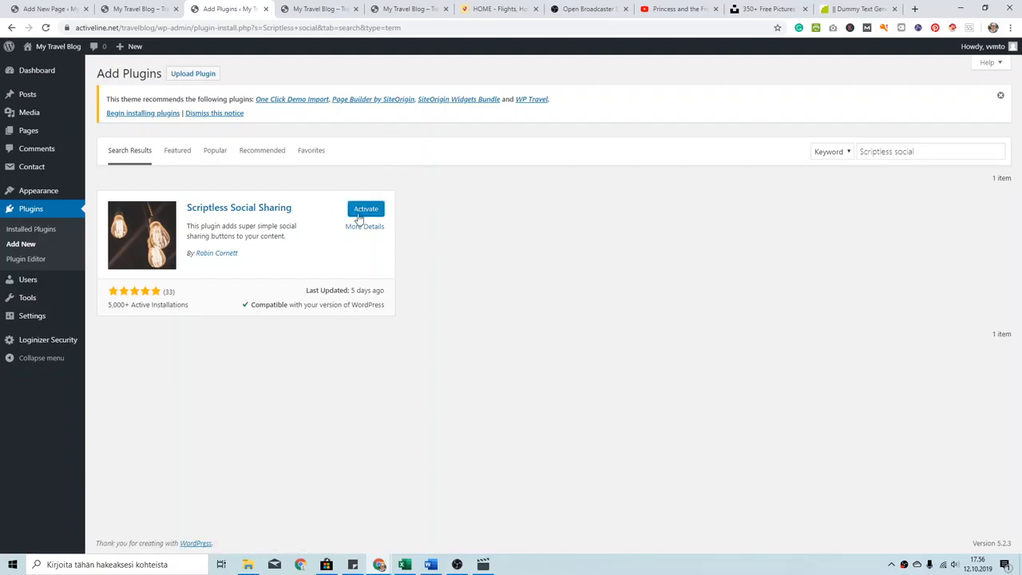
pyautogui.click(358, 217)
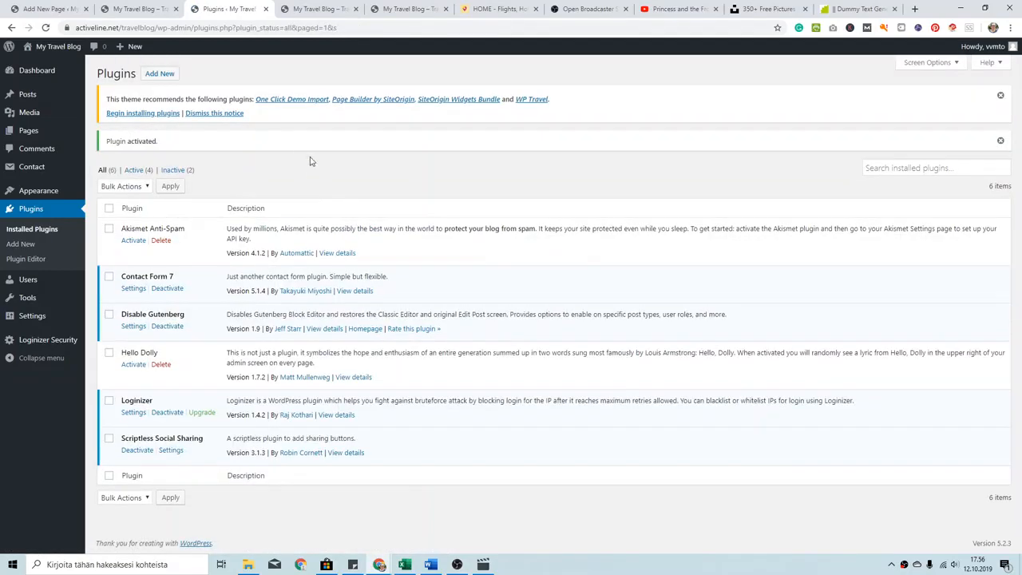
# Reload the live site's homepage and look over the Welcome page and its navigation.
pyautogui.click(315, 9)
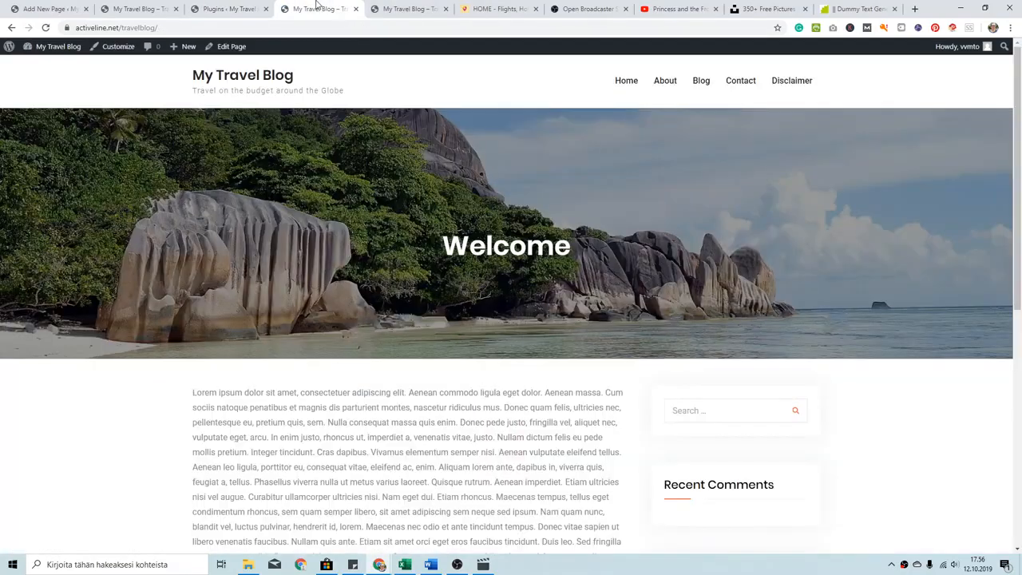
pyautogui.click(283, 28)
pyautogui.press('Return')
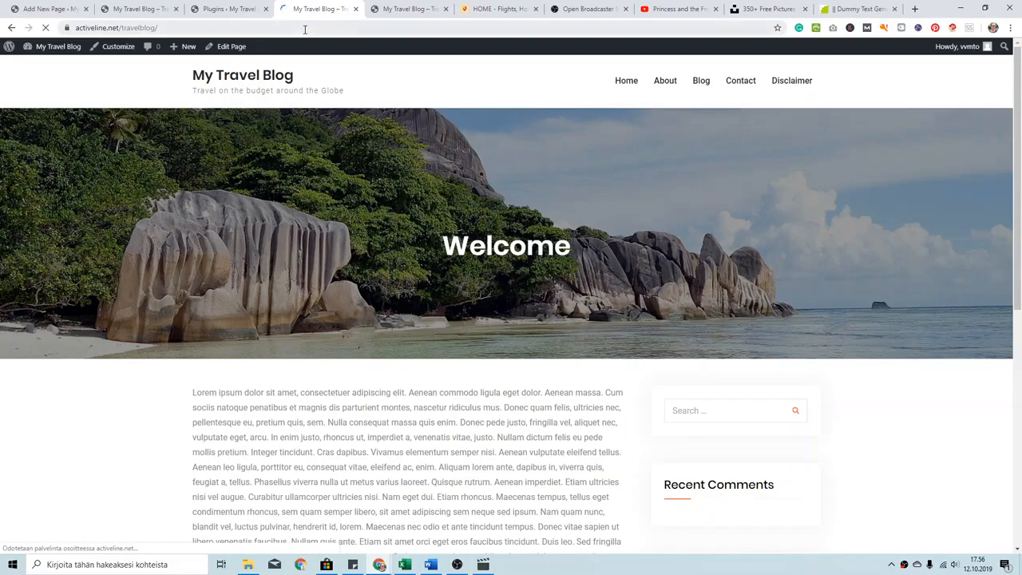
pyautogui.scroll(-3, 439, 269)
pyautogui.scroll(3, 434, 279)
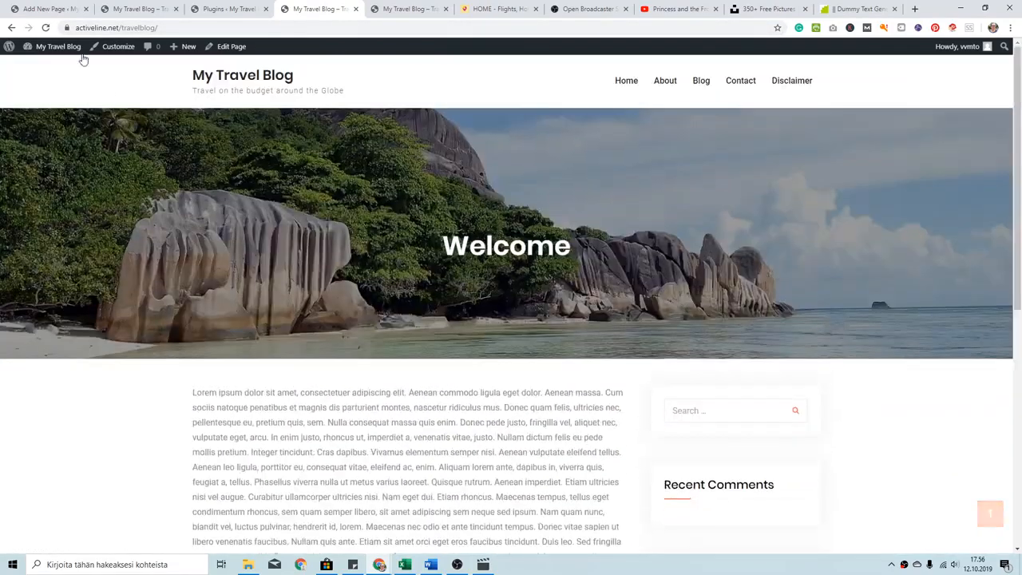
# Create a navigation menu named "Primary menu", assign it to the Primary display location and save it.
pyautogui.click(236, 6)
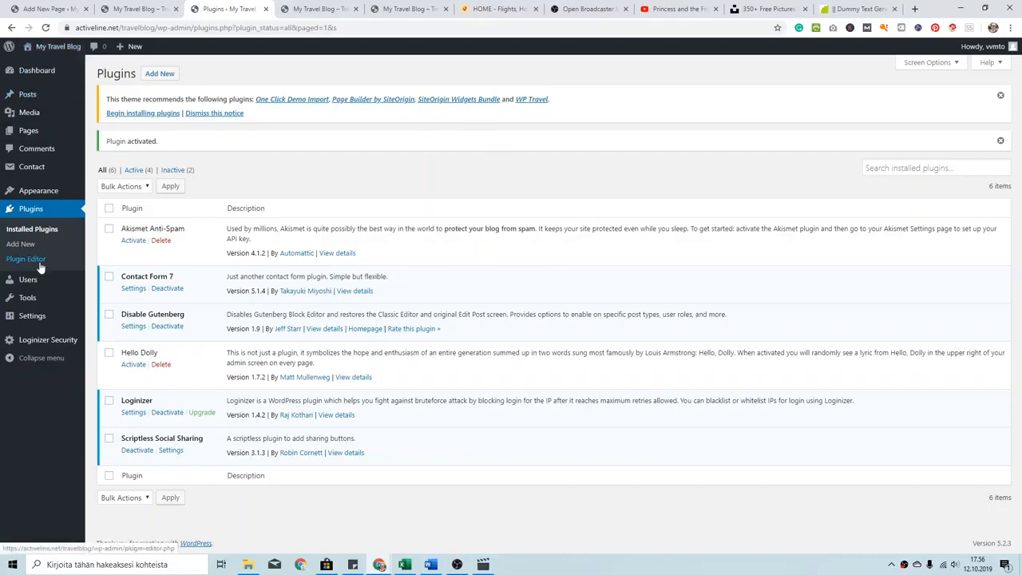
pyautogui.moveTo(32, 196)
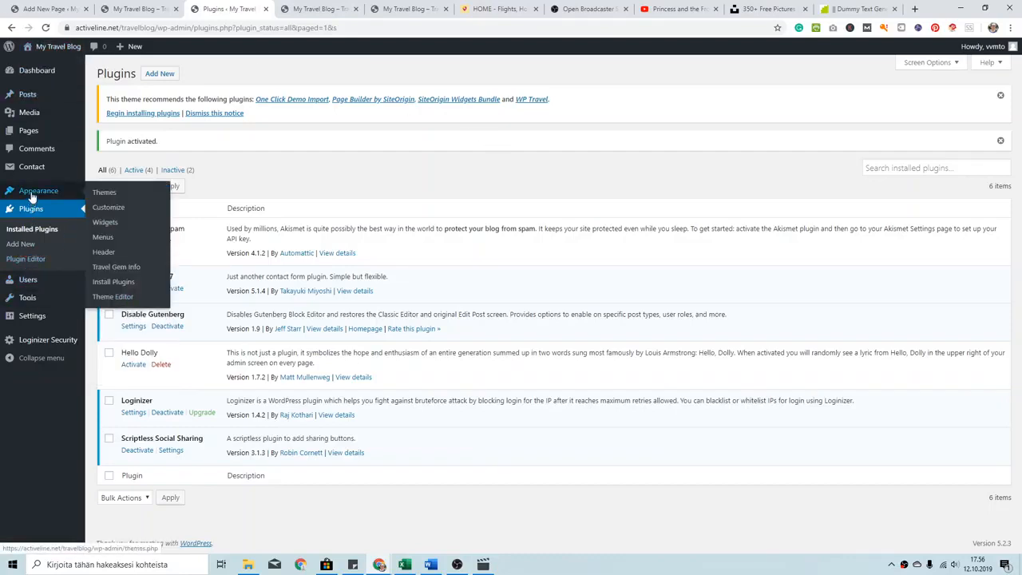
pyautogui.click(107, 241)
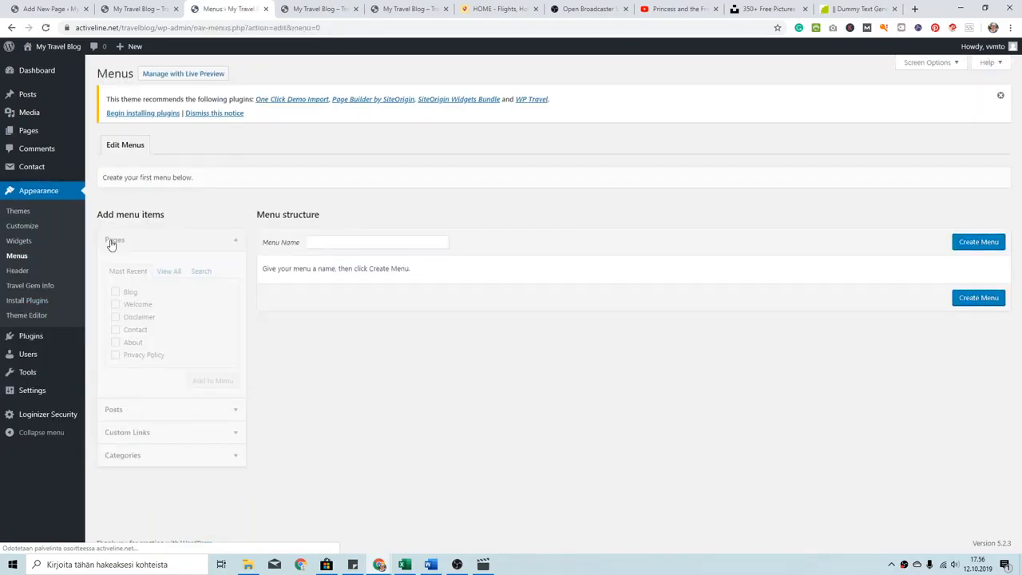
pyautogui.click(329, 242)
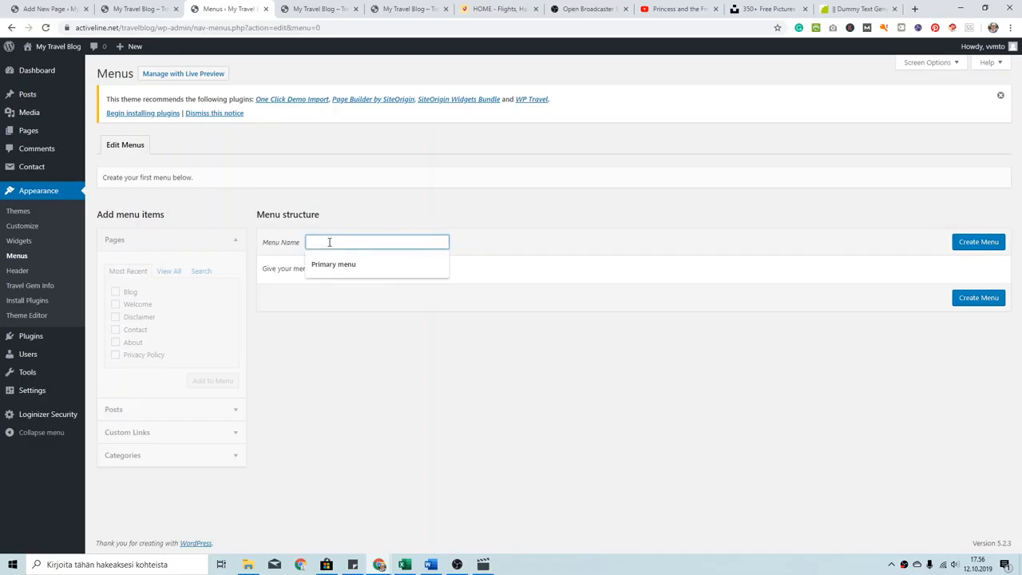
pyautogui.click(353, 266)
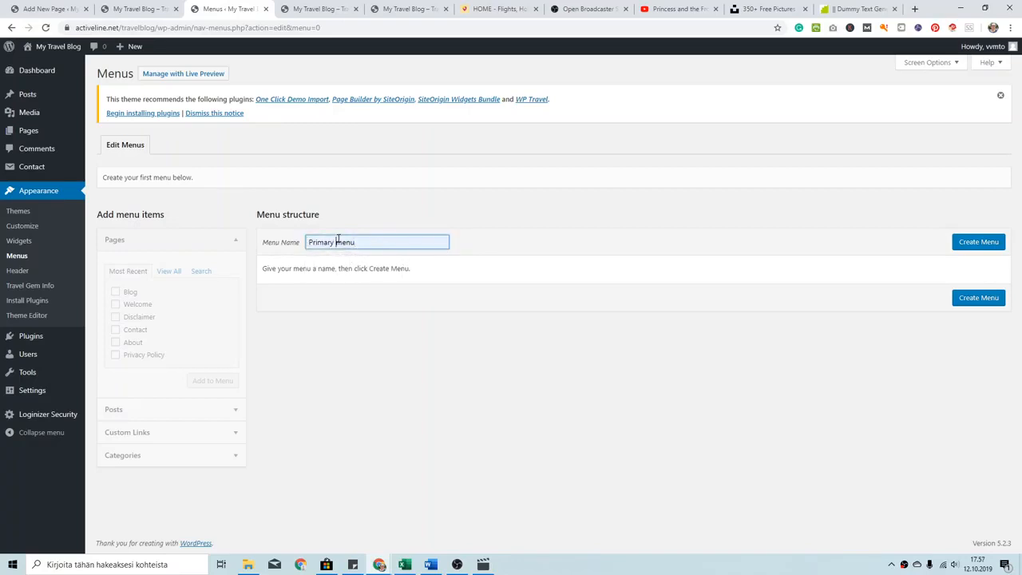
pyautogui.click(979, 248)
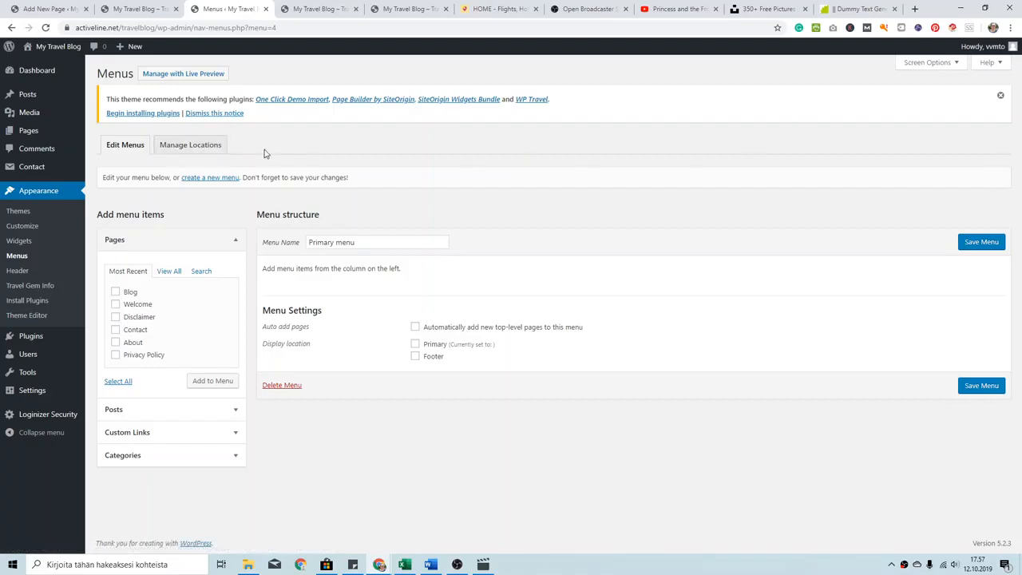
pyautogui.click(416, 345)
pyautogui.click(976, 387)
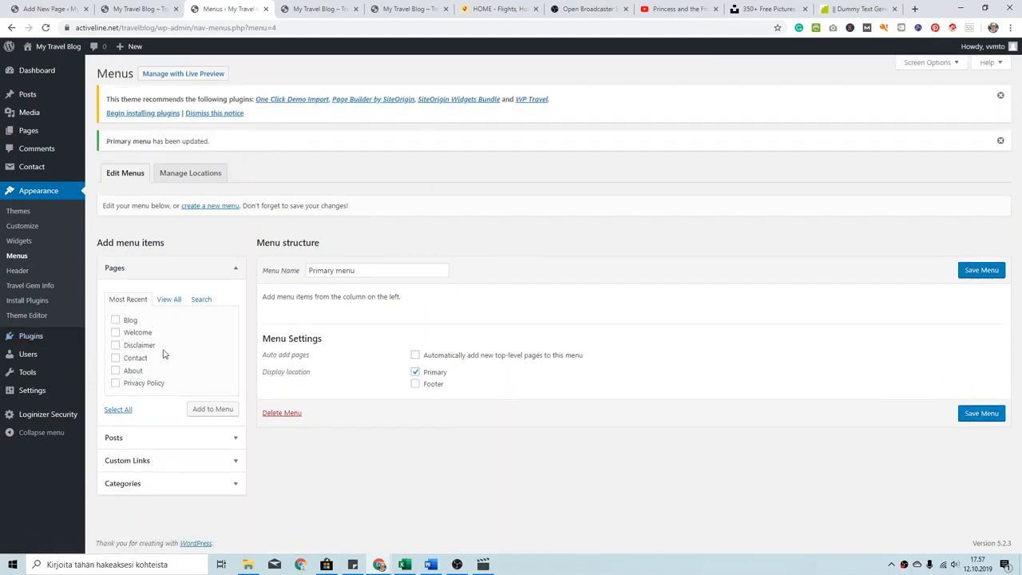
# Add the Blog, Welcome, Disclaimer, Contact, About and Privacy Policy pages to the Primary menu.
pyautogui.click(117, 409)
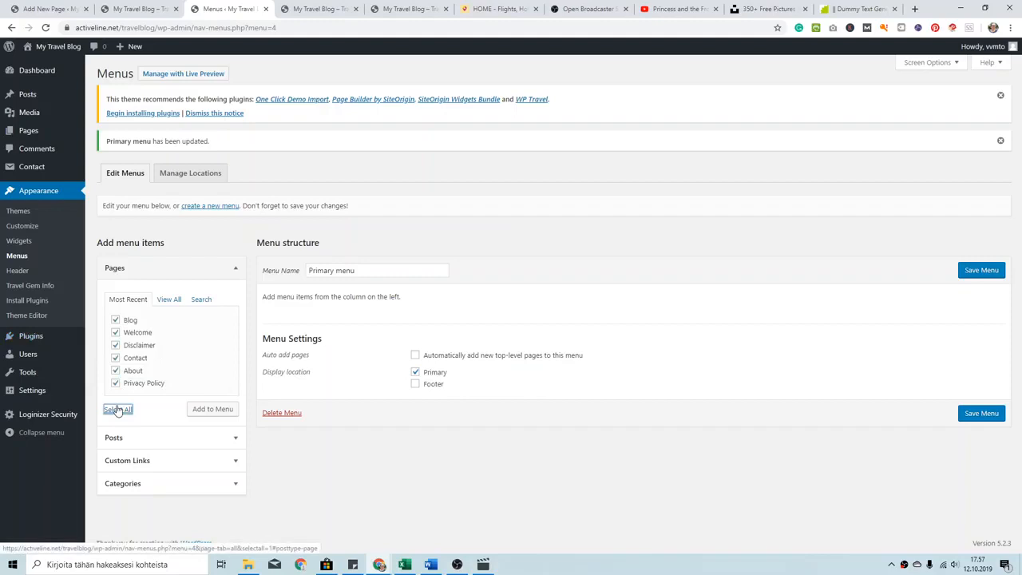
pyautogui.click(212, 415)
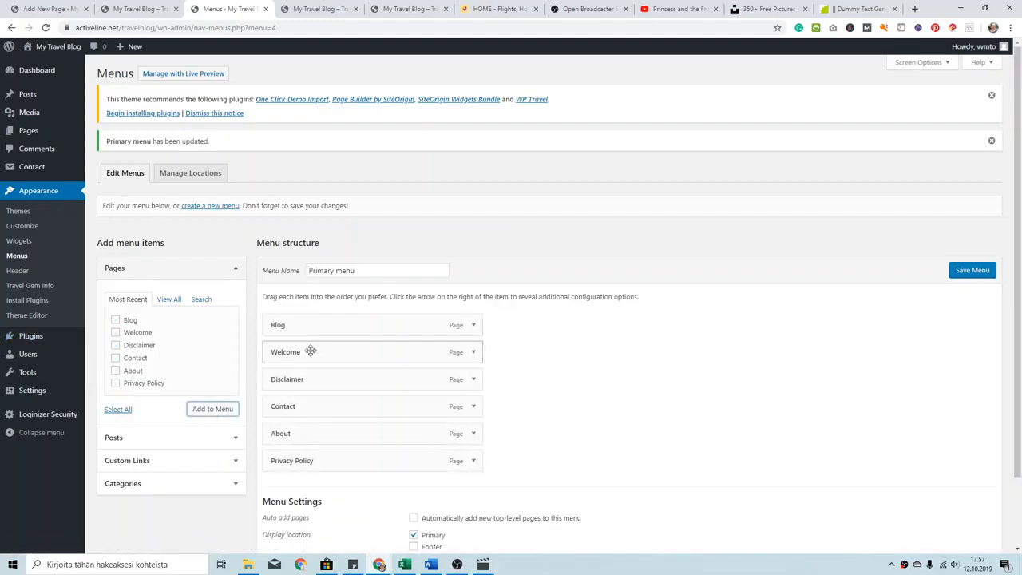
# Change the navigation label of the Welcome item in the Primary menu to "Home".
pyautogui.click(473, 352)
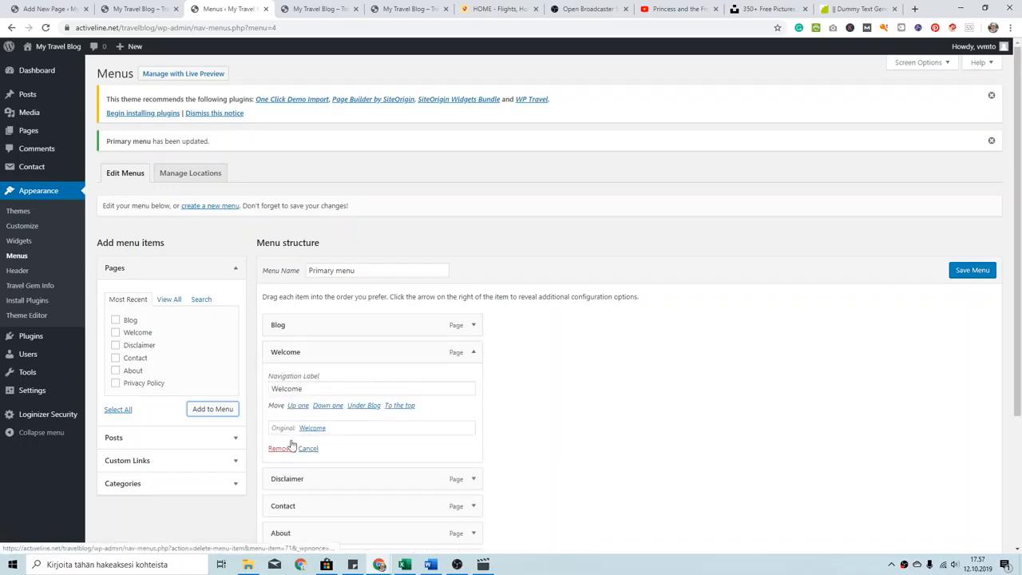
pyautogui.click(293, 388)
pyautogui.doubleClick(309, 388)
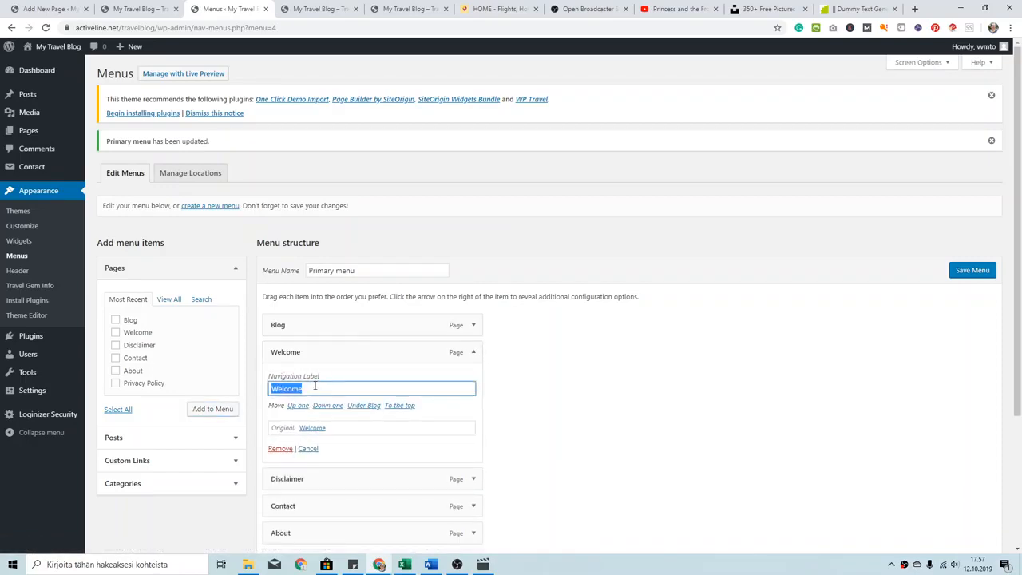
pyautogui.write('H')
pyautogui.click(474, 352)
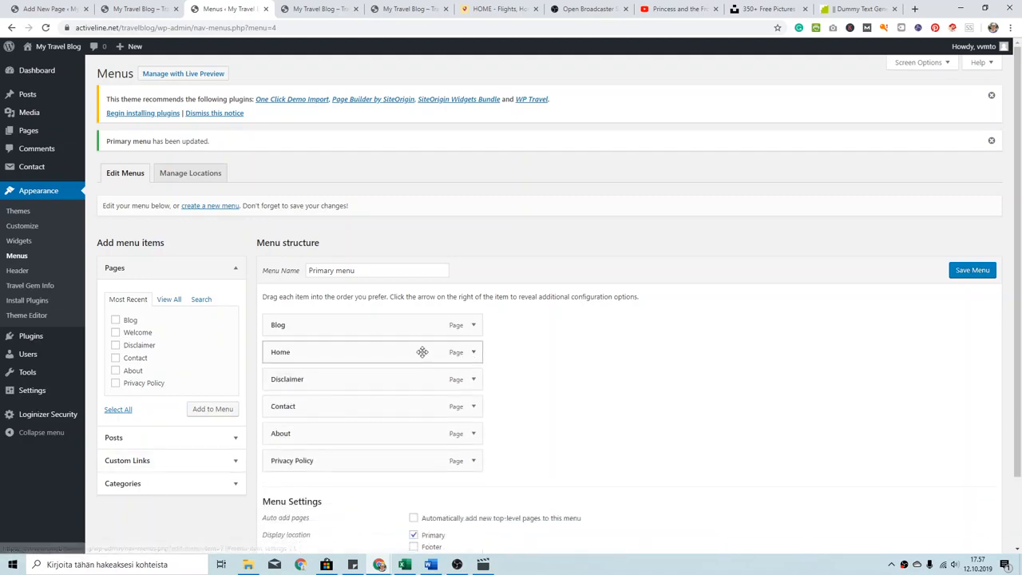
# Reorder the Primary menu as Home, About, Blog, Contact, Disclaimer, Privacy Policy and save the menu.
pyautogui.moveTo(421, 352); pyautogui.dragTo(417, 329)
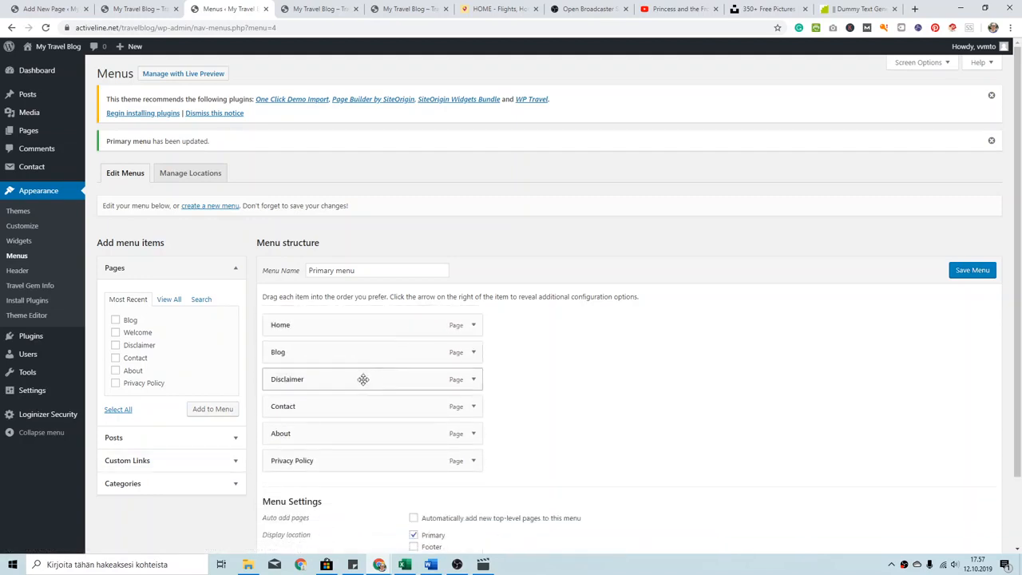
pyautogui.moveTo(356, 378); pyautogui.dragTo(359, 434)
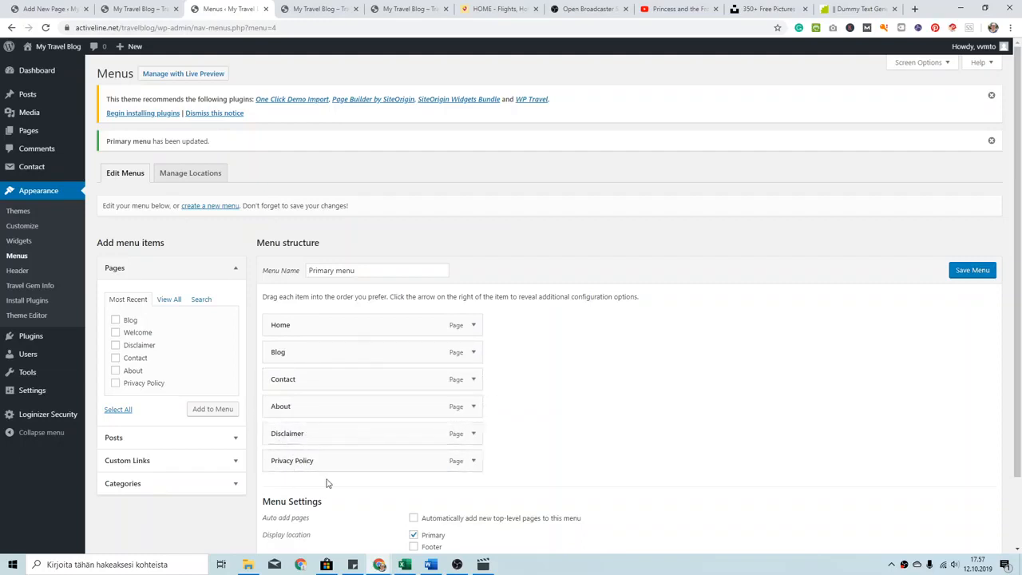
pyautogui.moveTo(303, 407); pyautogui.dragTo(306, 359)
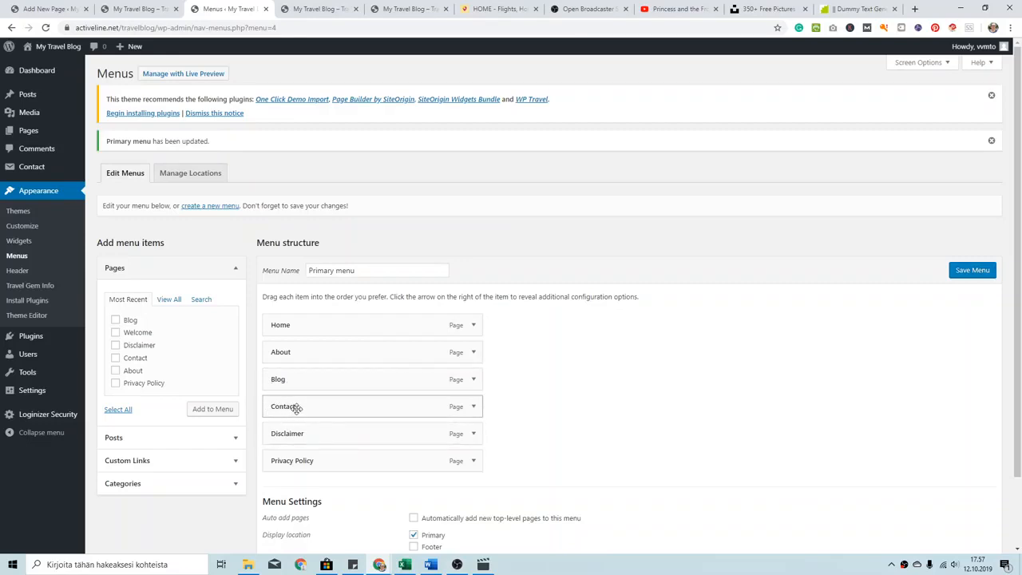
pyautogui.click(973, 272)
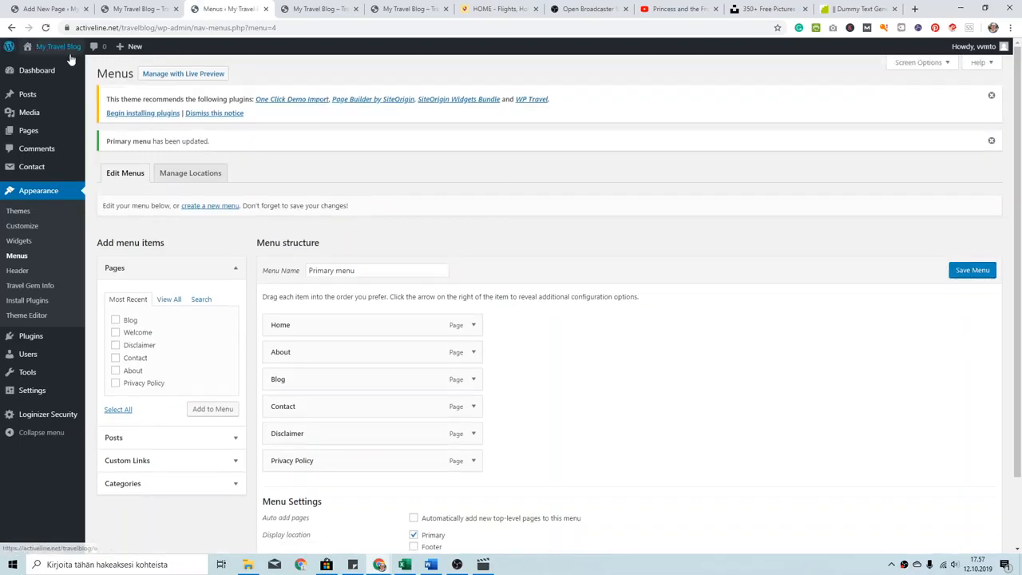
# Visit the live site and check the About, Home and Blog pages through its navigation menu.
pyautogui.moveTo(53, 48)
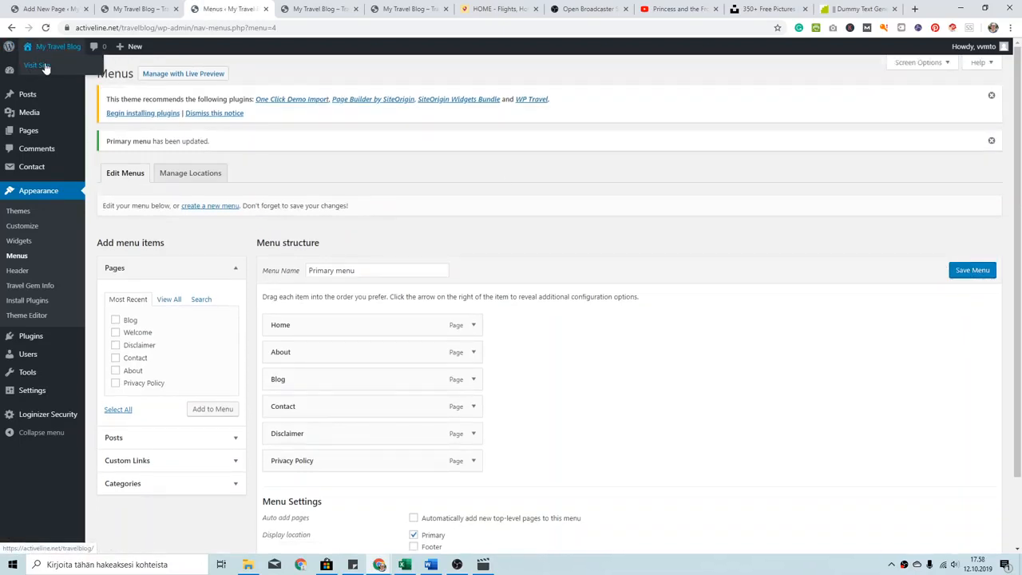
pyautogui.click(37, 65)
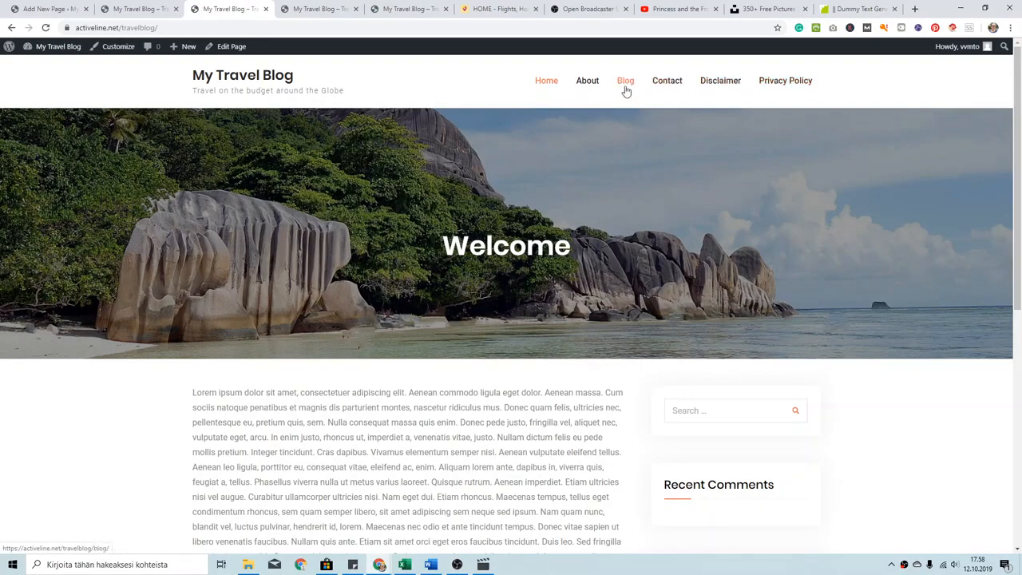
pyautogui.click(593, 81)
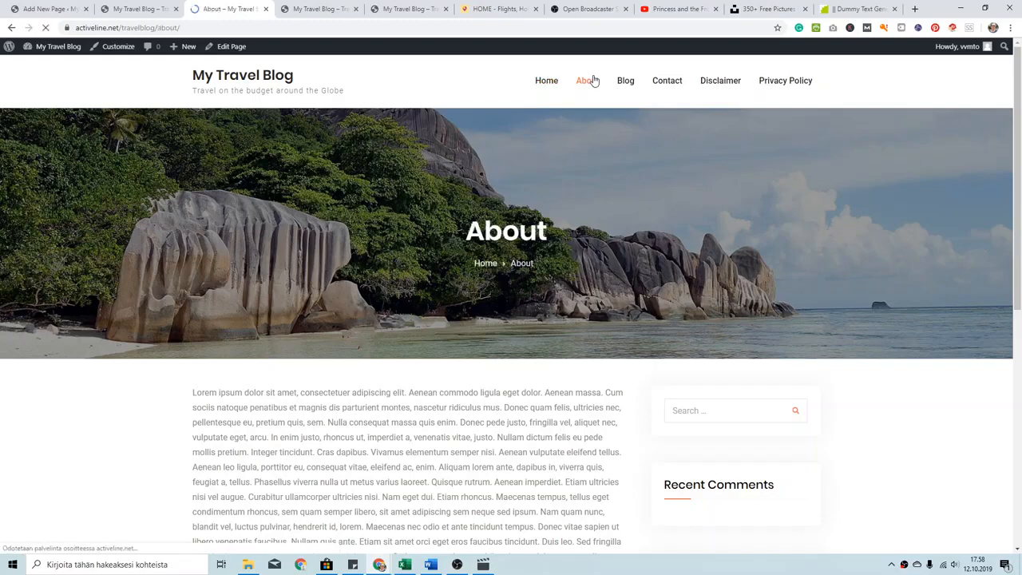
pyautogui.scroll(-1, 577, 256)
pyautogui.scroll(1, 515, 262)
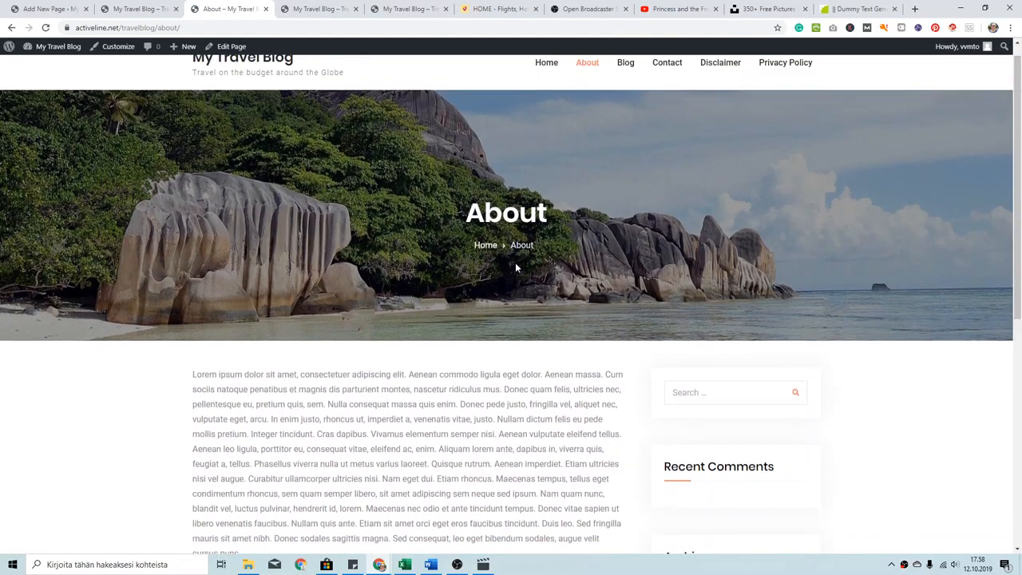
pyautogui.click(547, 82)
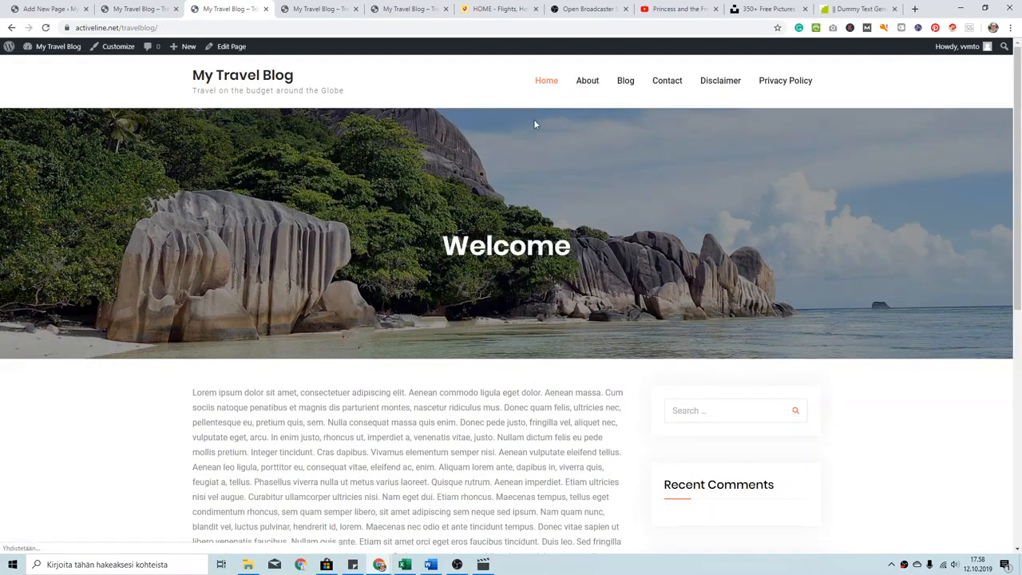
pyautogui.scroll(-2, 527, 184)
pyautogui.scroll(2, 616, 151)
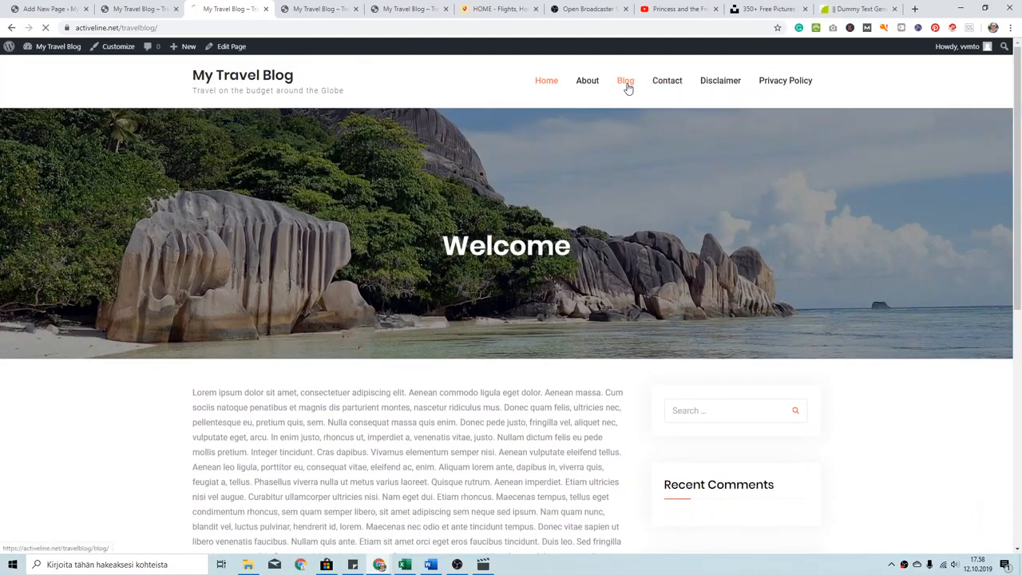
pyautogui.scroll(-2, 605, 240)
pyautogui.scroll(1, 530, 547)
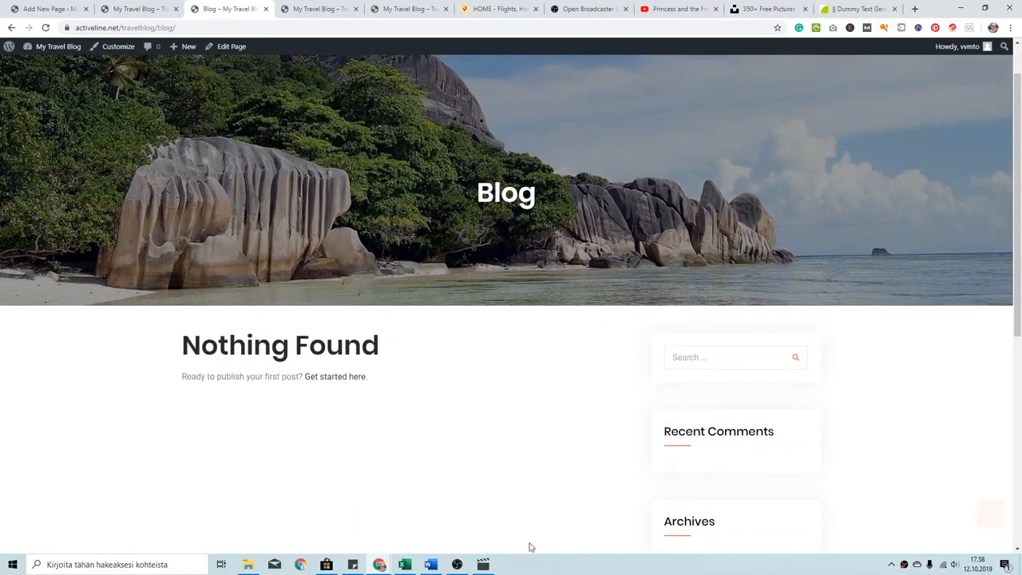
pyautogui.scroll(-1, 559, 226)
pyautogui.scroll(3, 559, 226)
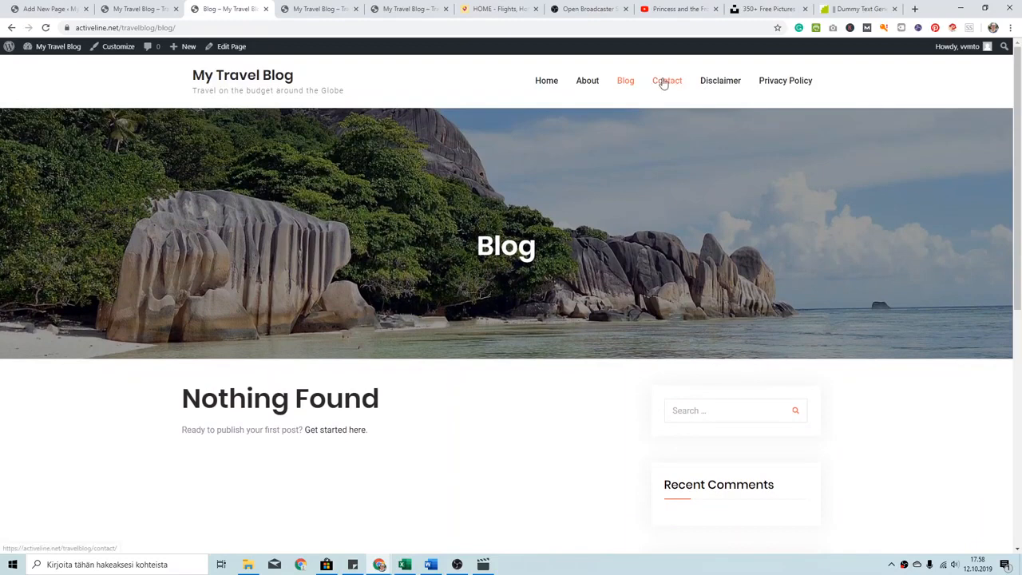
# Open the site's Contact page for editing and delete its "contact us" text.
pyautogui.click(664, 82)
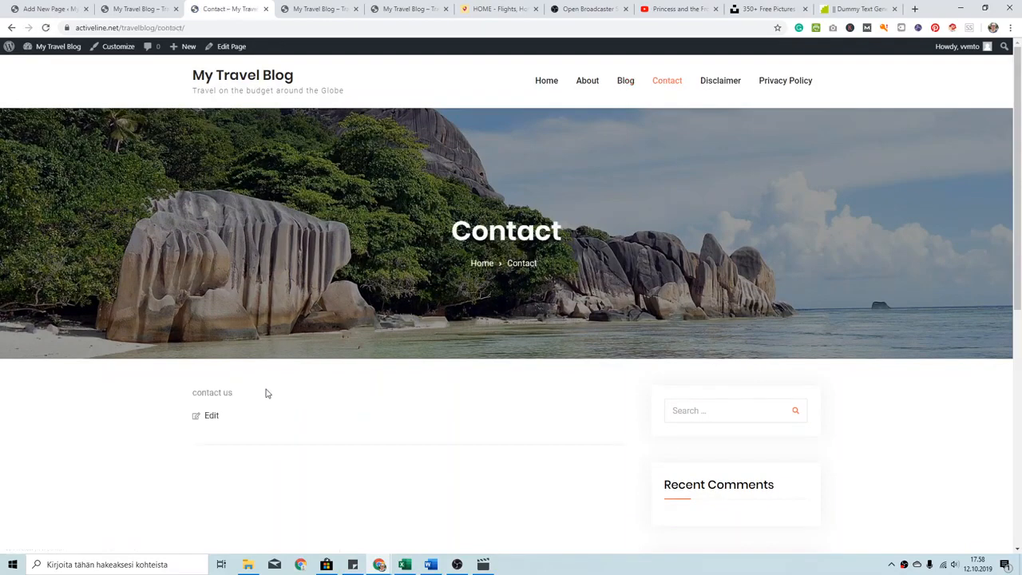
pyautogui.click(212, 416)
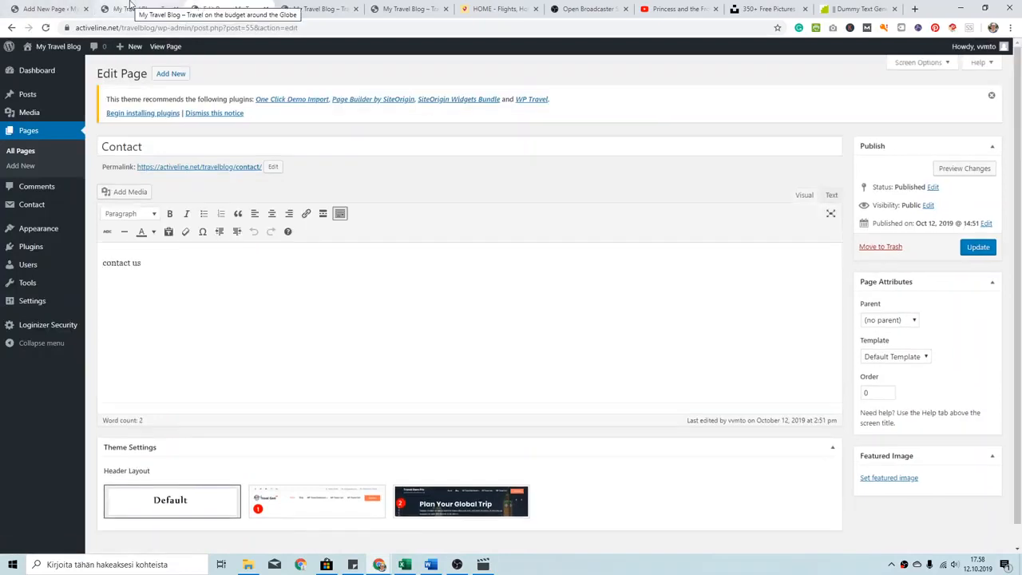
pyautogui.tripleClick(120, 264)
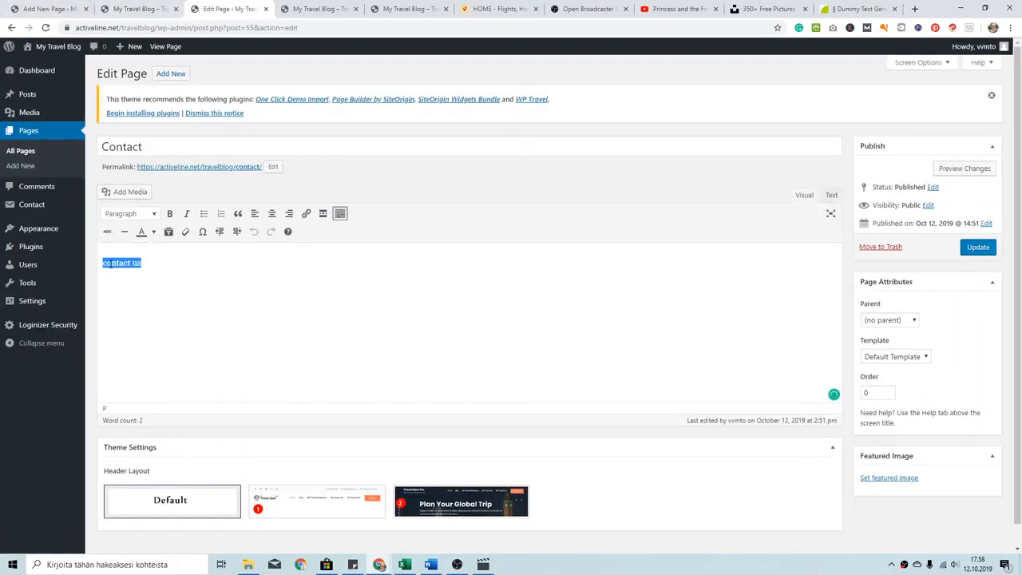
pyautogui.press('BackSpace')
# Copy the shortcode [contact-form-7 id="69" title="Contact form 1"] from the contact forms list and paste it into the Contact page's body.
pyautogui.moveTo(62, 209)
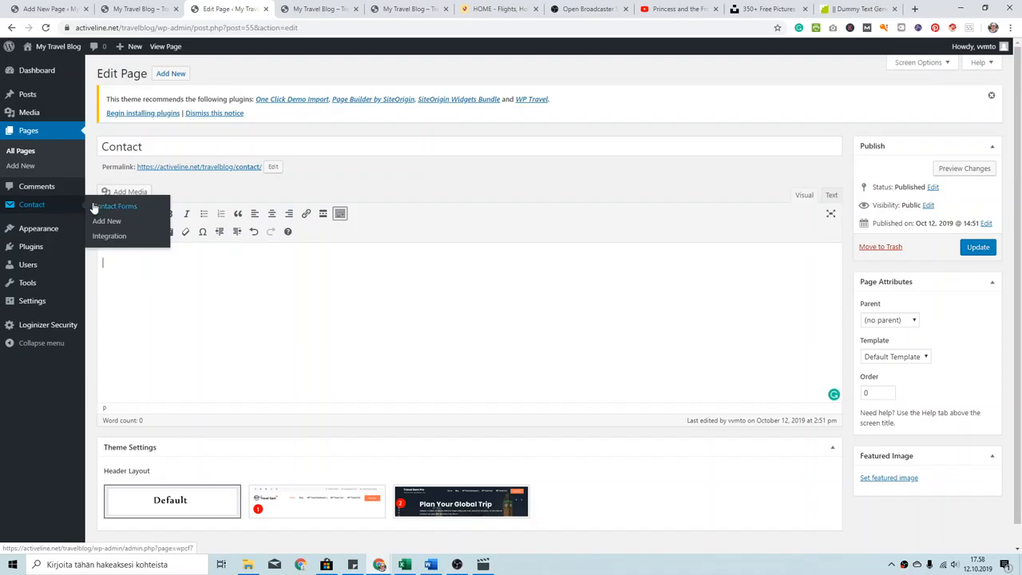
pyautogui.rightClick(102, 206)
pyautogui.click(132, 208)
pyautogui.click(264, 8)
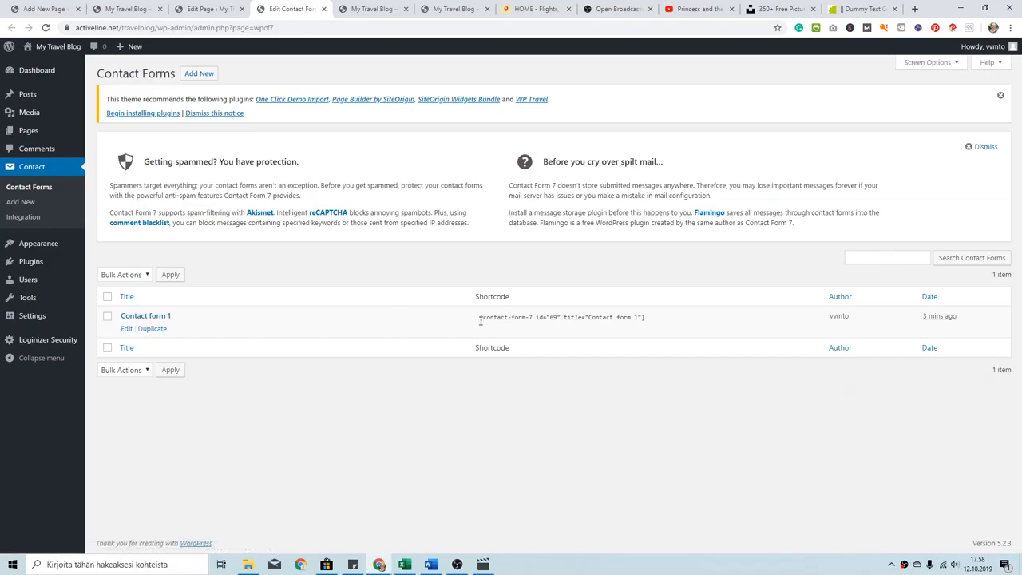
pyautogui.moveTo(508, 319); pyautogui.dragTo(597, 322)
pyautogui.hotkey('ctrl', 'c')
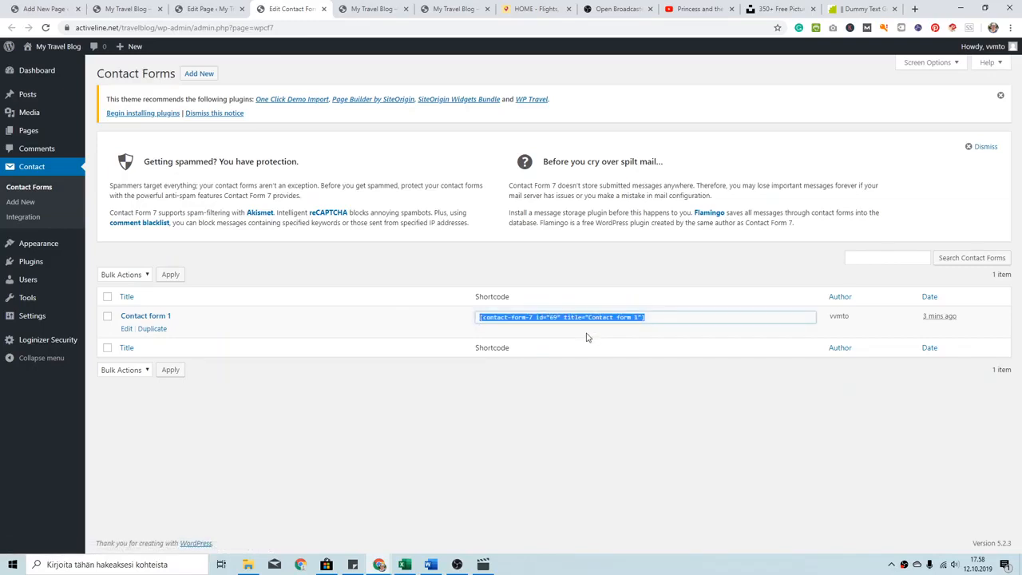
pyautogui.click(193, 5)
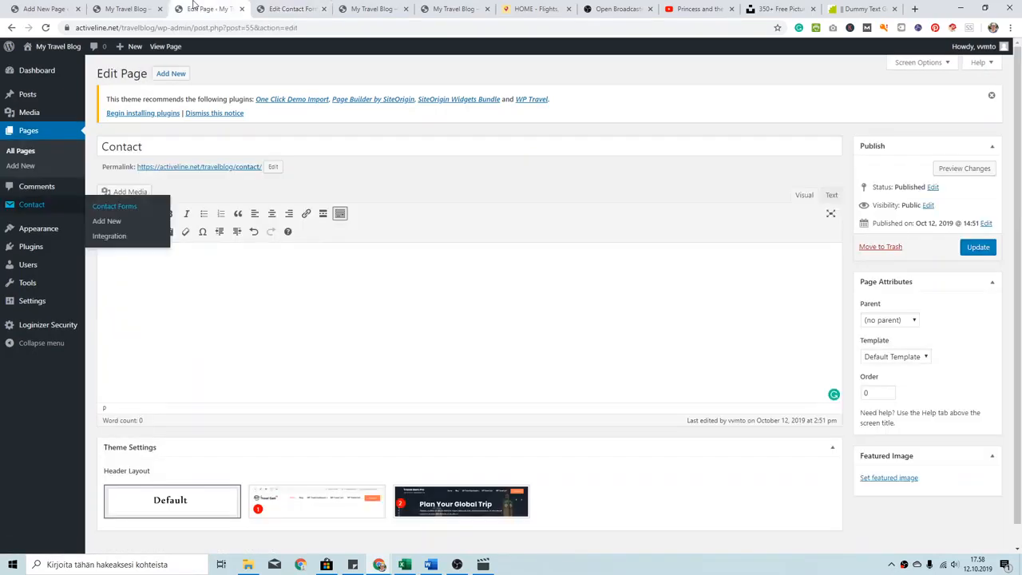
pyautogui.click(203, 299)
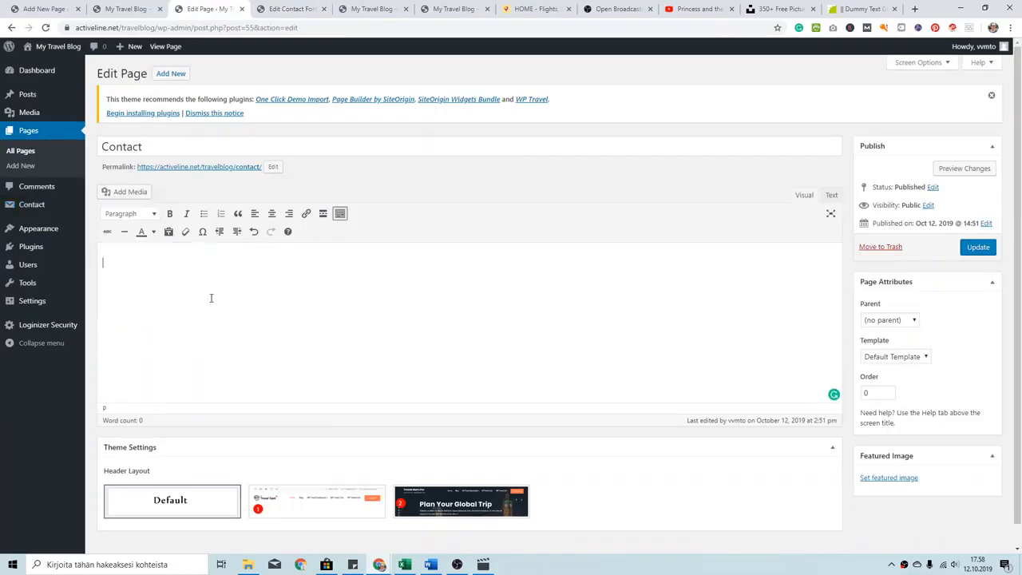
pyautogui.hotkey('ctrl', 'v')
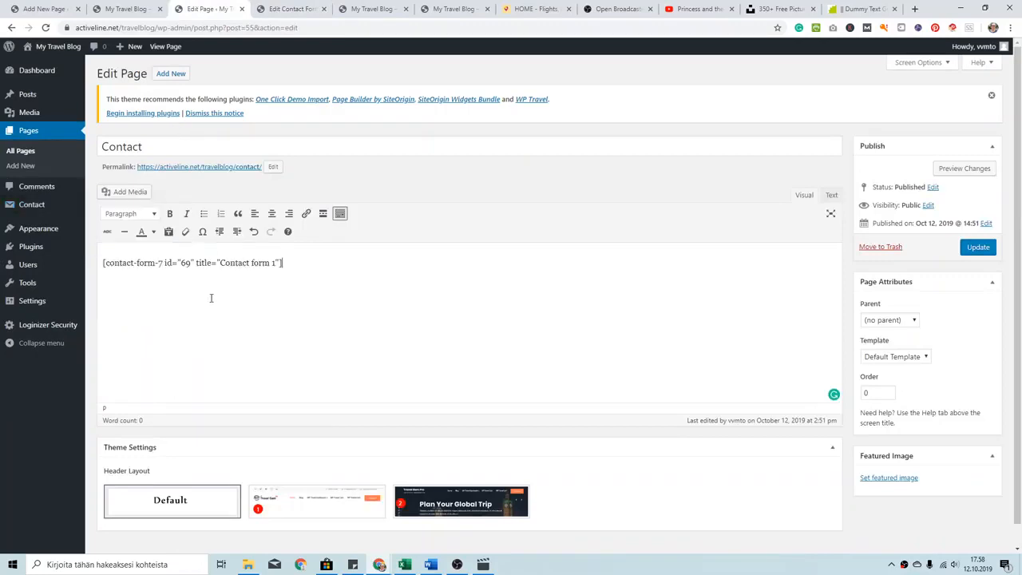
# Set the Contact page's template to Full Width and update the page.
pyautogui.click(915, 357)
pyautogui.click(919, 383)
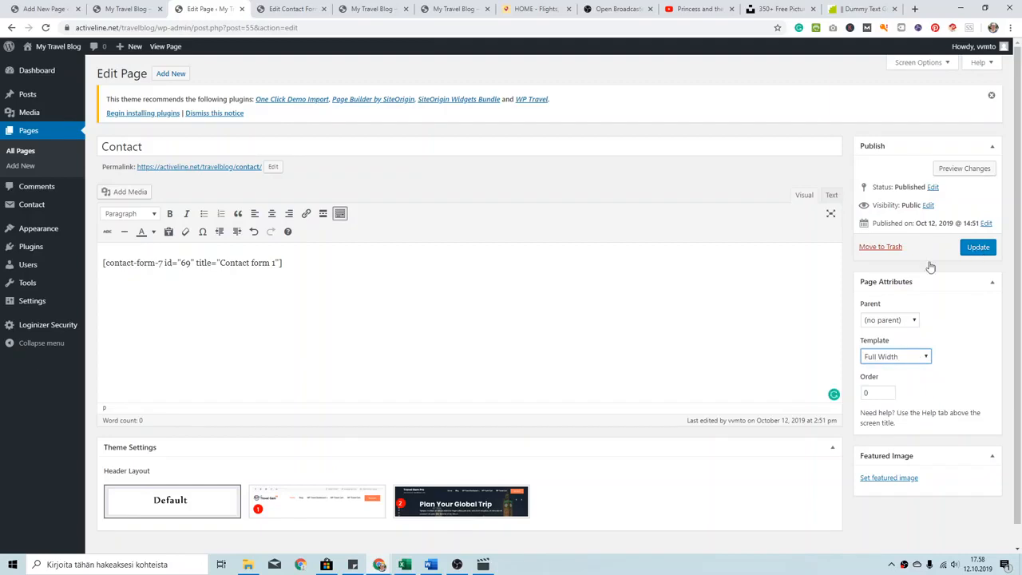
pyautogui.click(978, 249)
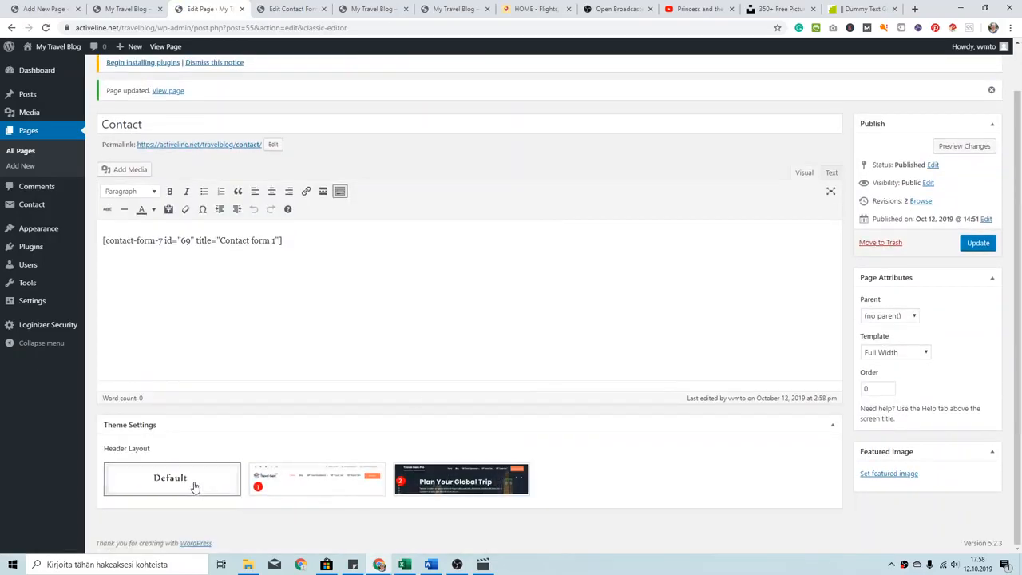
pyautogui.click(977, 245)
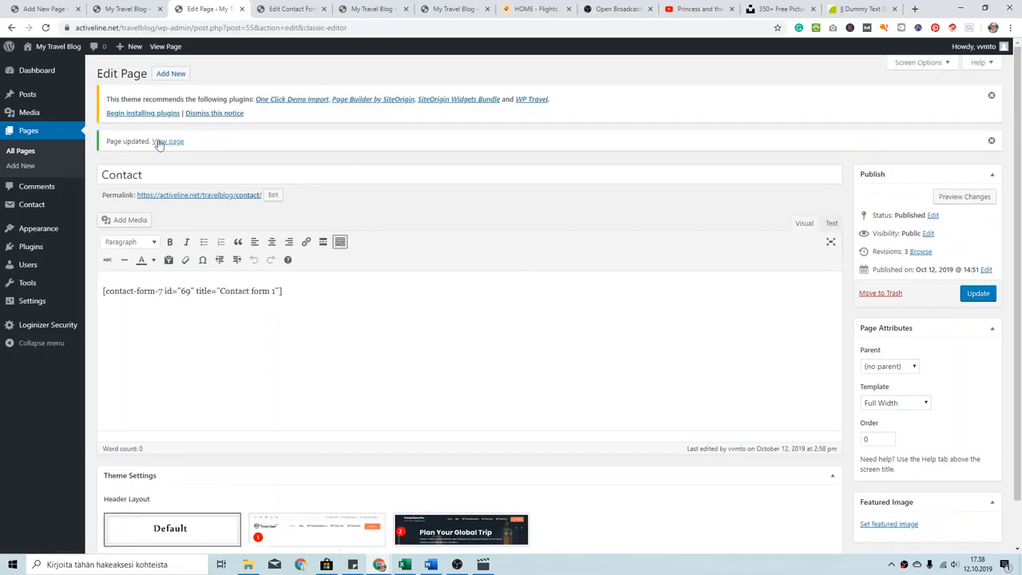
# View the updated Contact page in a new browser tab and look over its form fields.
pyautogui.rightClick(158, 145)
pyautogui.click(210, 149)
pyautogui.click(344, 9)
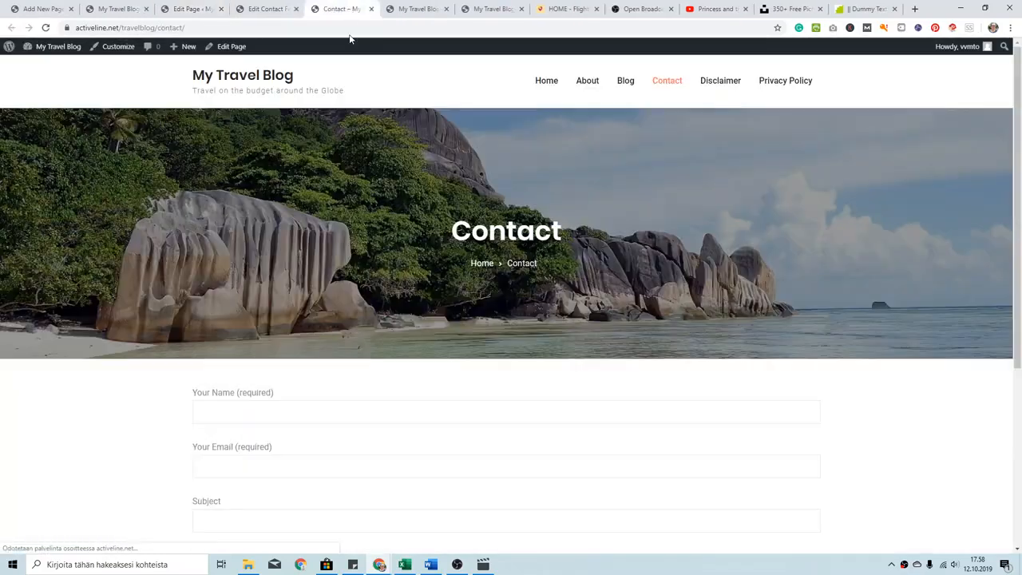
pyautogui.scroll(-3, 701, 285)
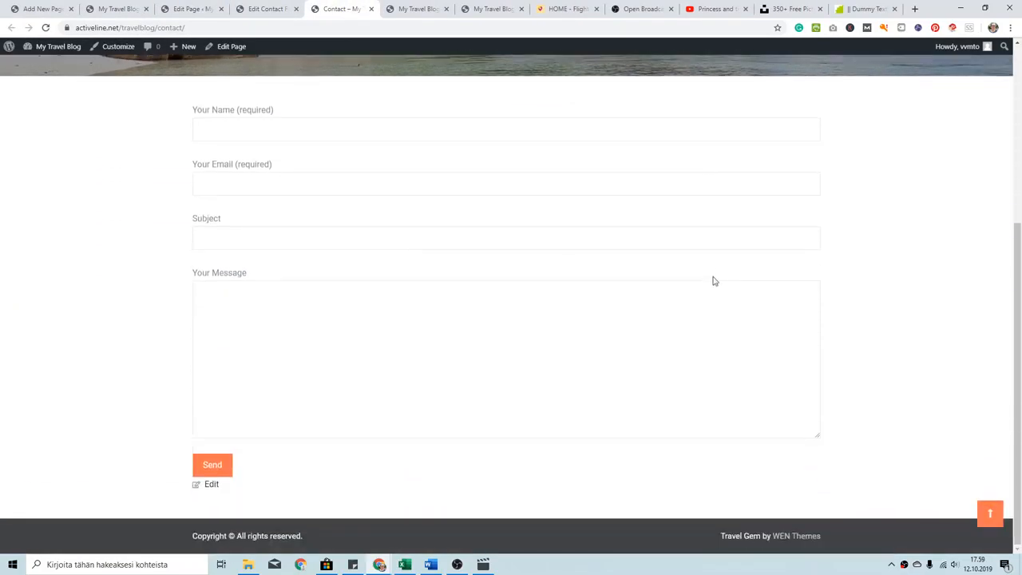
pyautogui.scroll(4, 715, 281)
# Look through the Disclaimer and Privacy Policy pages on the live site.
pyautogui.click(723, 83)
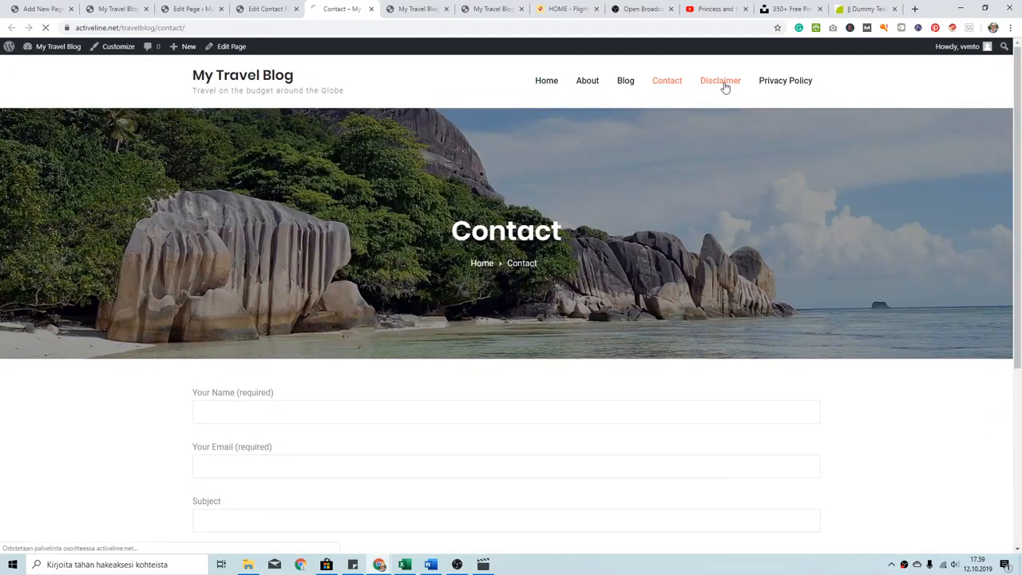
pyautogui.scroll(-2, 739, 103)
pyautogui.scroll(2, 790, 128)
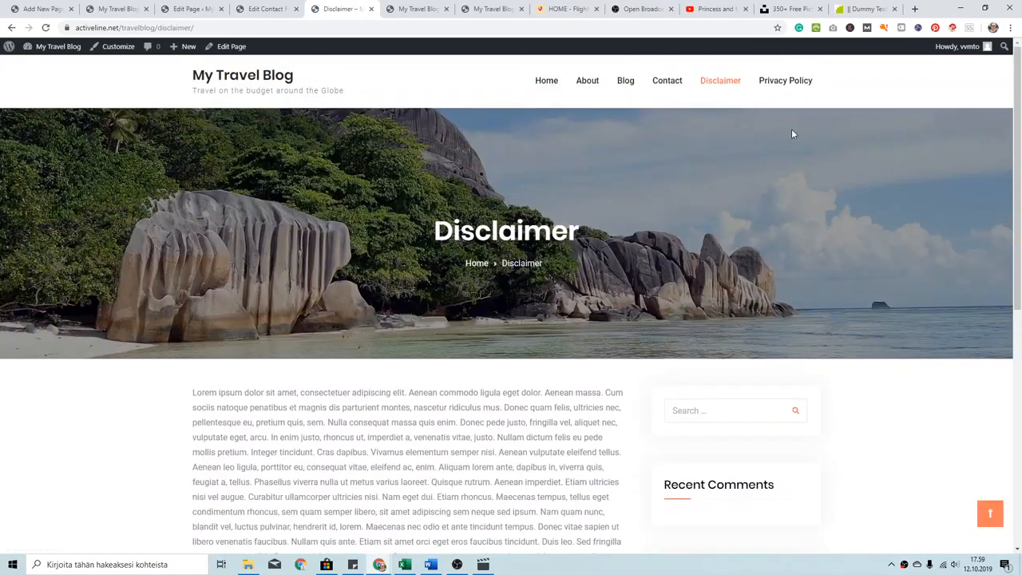
pyautogui.click(799, 86)
pyautogui.scroll(-2, 814, 363)
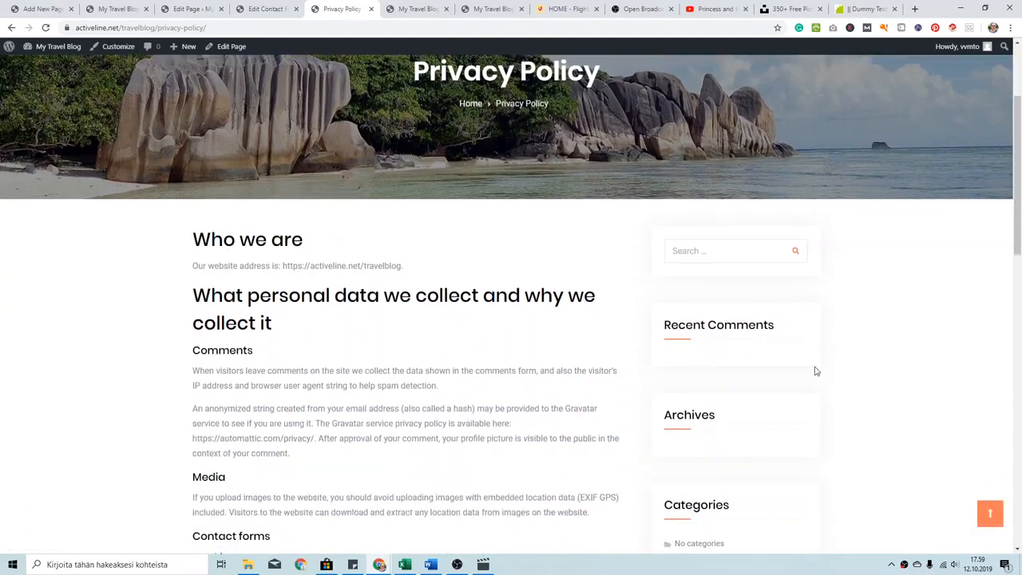
pyautogui.scroll(2, 815, 371)
pyautogui.scroll(-3, 828, 301)
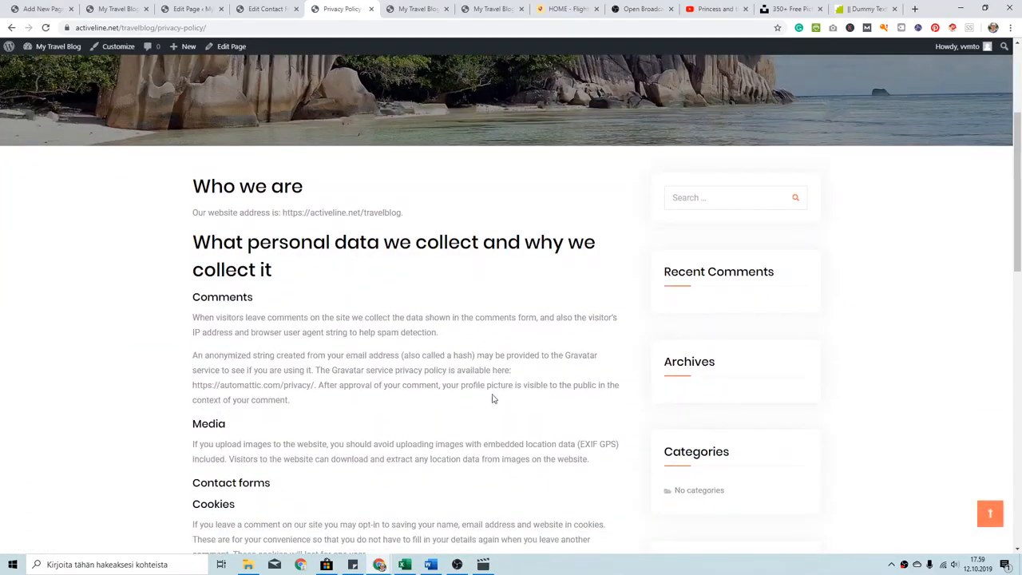
pyautogui.scroll(-5, 741, 512)
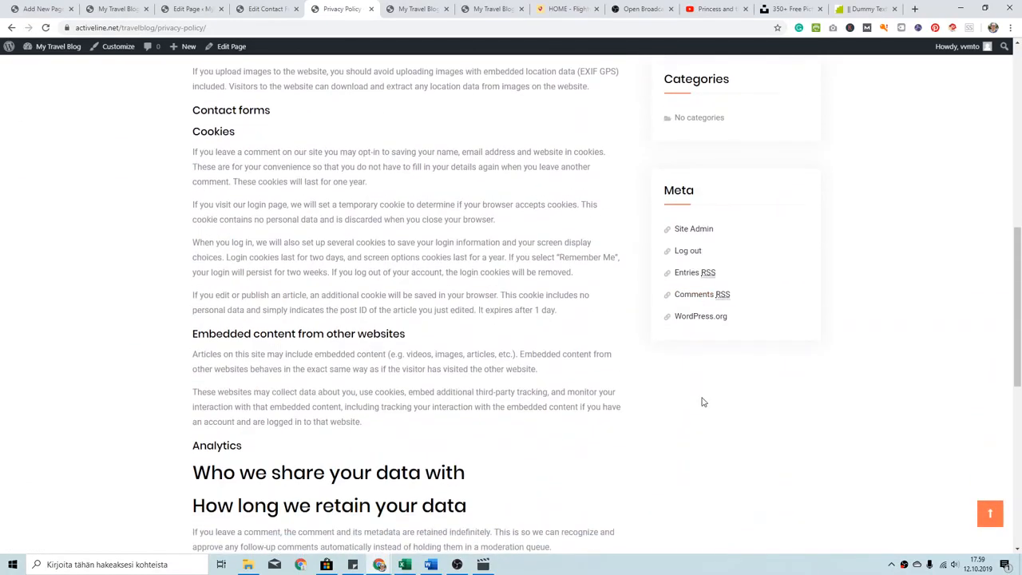
pyautogui.scroll(3, 703, 402)
pyautogui.scroll(2, 735, 495)
pyautogui.scroll(2, 728, 402)
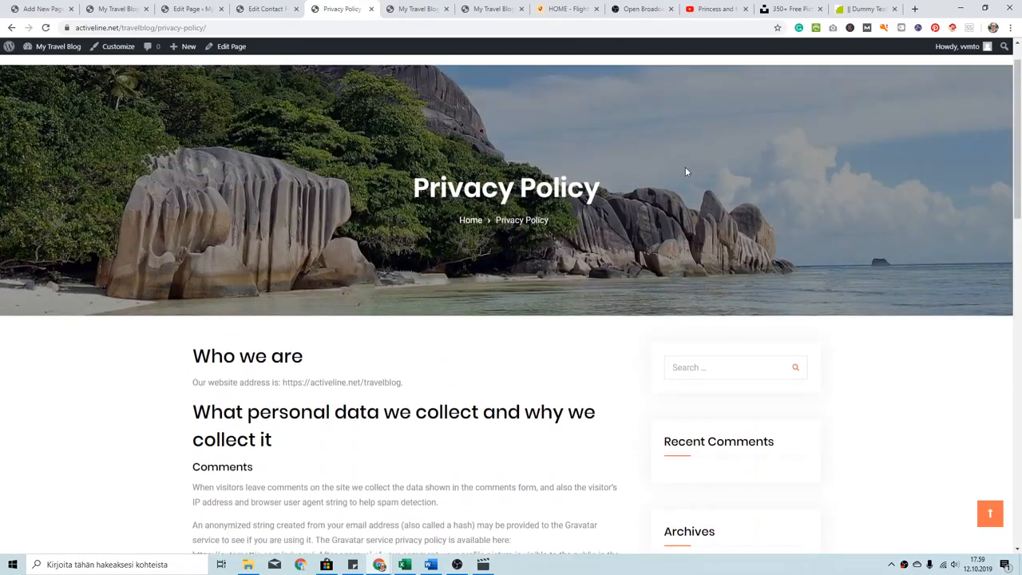
# Open the Disclaimer page's editor and the live Privacy Policy page in new browser tabs, and close the live Disclaimer tab.
pyautogui.click(719, 80)
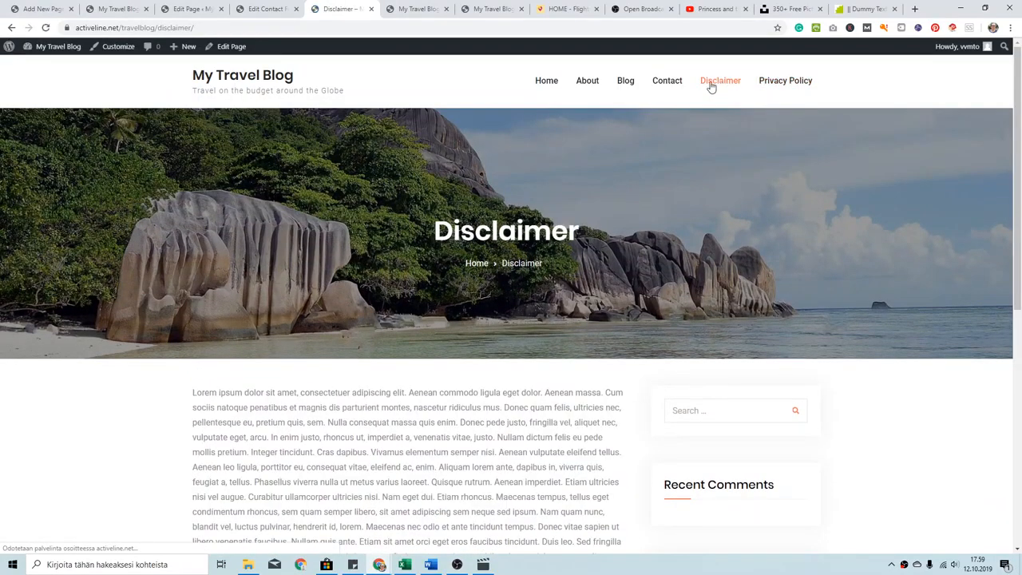
pyautogui.rightClick(236, 52)
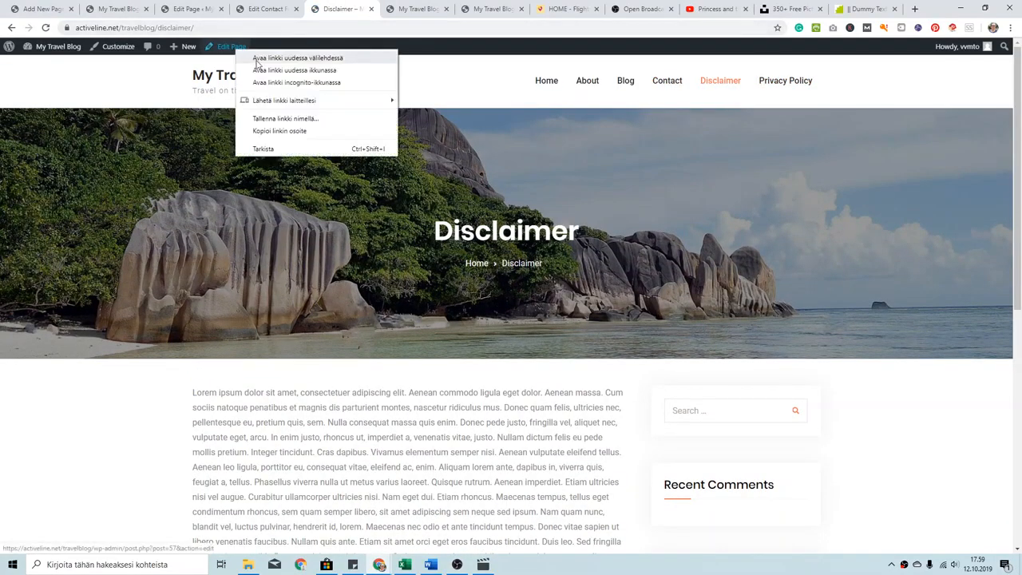
pyautogui.click(258, 57)
pyautogui.rightClick(782, 89)
pyautogui.click(787, 96)
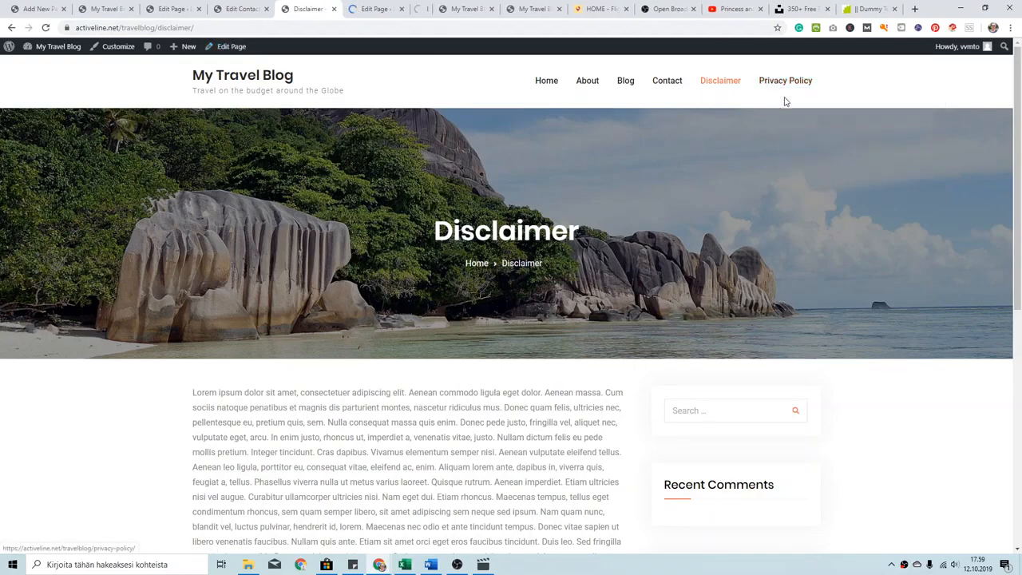
pyautogui.click(317, 10)
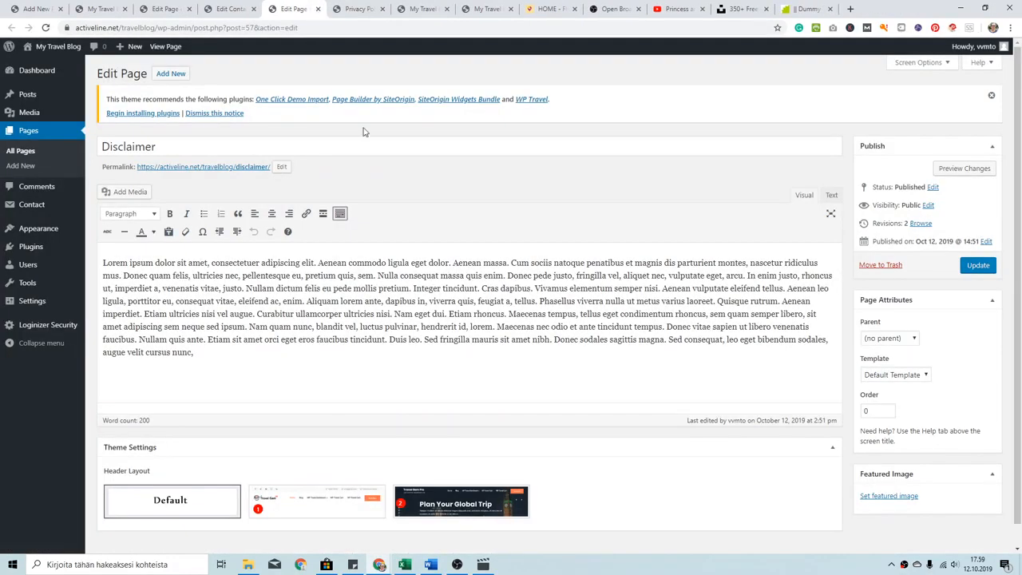
# Set the Disclaimer page's template to Full Width and update the page.
pyautogui.click(928, 376)
pyautogui.click(891, 393)
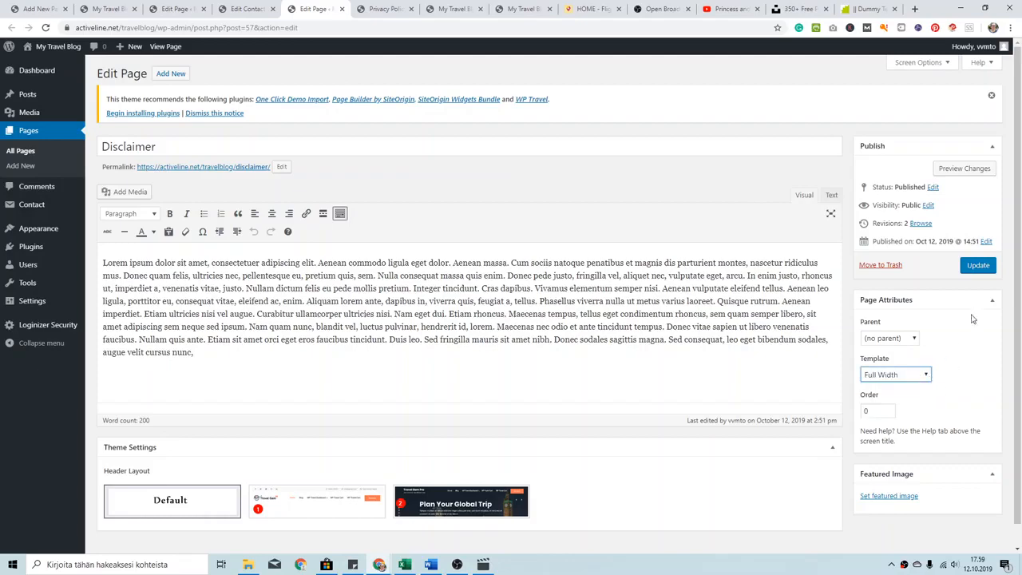
pyautogui.click(977, 265)
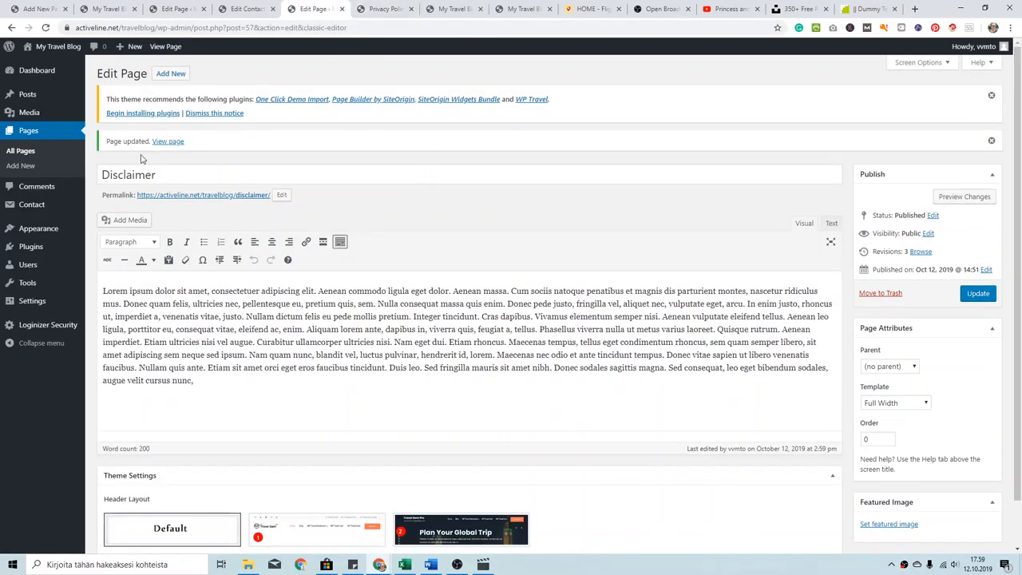
# View the updated Disclaimer page on the live site and look over its layout.
pyautogui.click(167, 141)
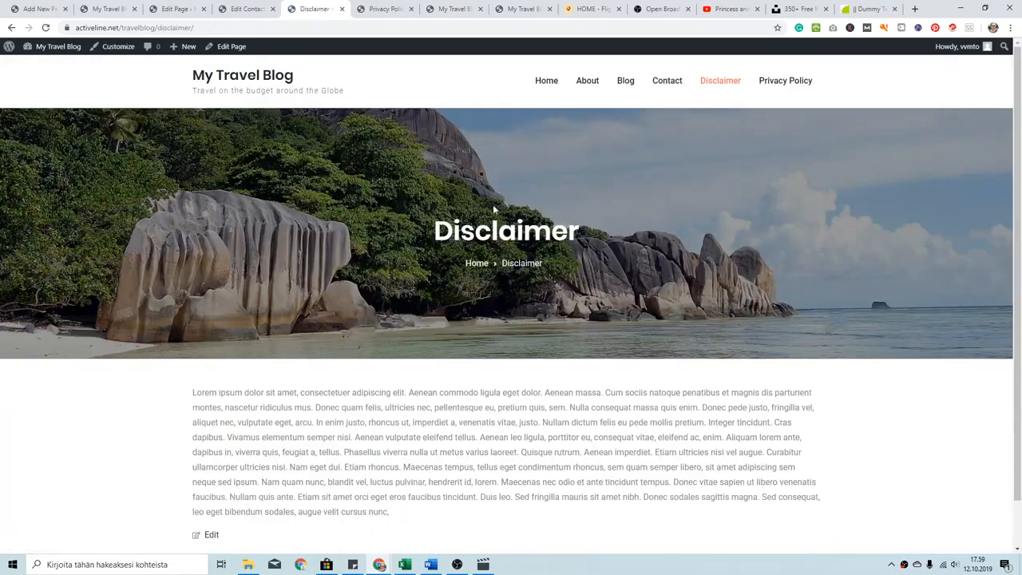
pyautogui.scroll(-1, 492, 204)
pyautogui.scroll(1, 495, 208)
# Close the browser tabs holding the Disclaimer page, Privacy Policy page, contact forms list and Contact page editor.
pyautogui.click(342, 10)
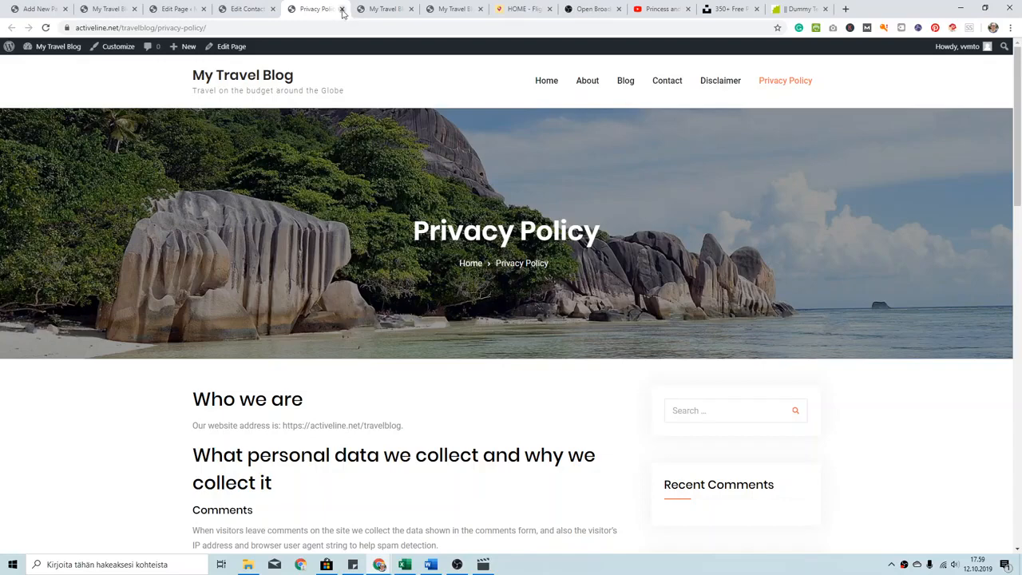
pyautogui.click(342, 10)
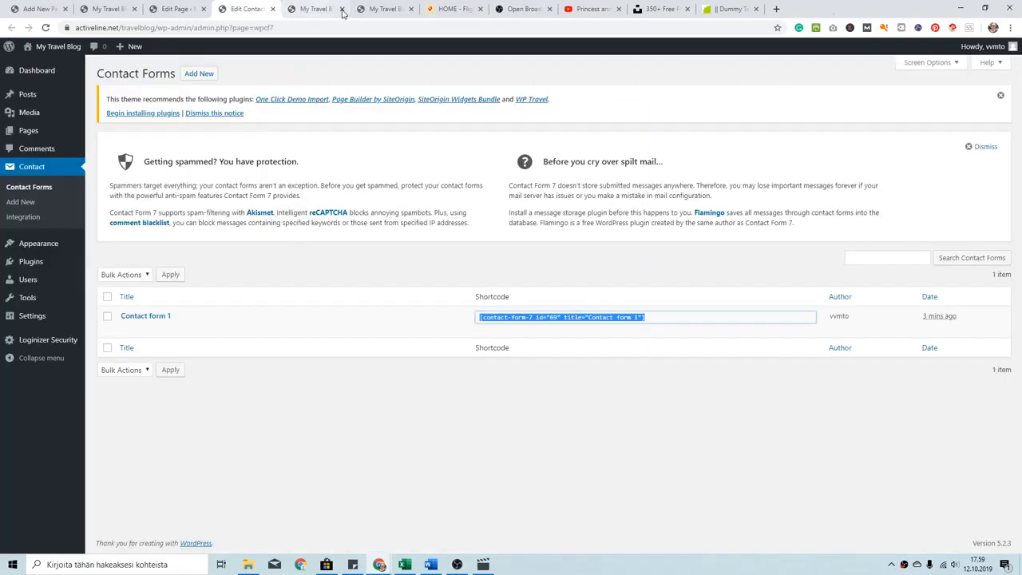
pyautogui.click(274, 9)
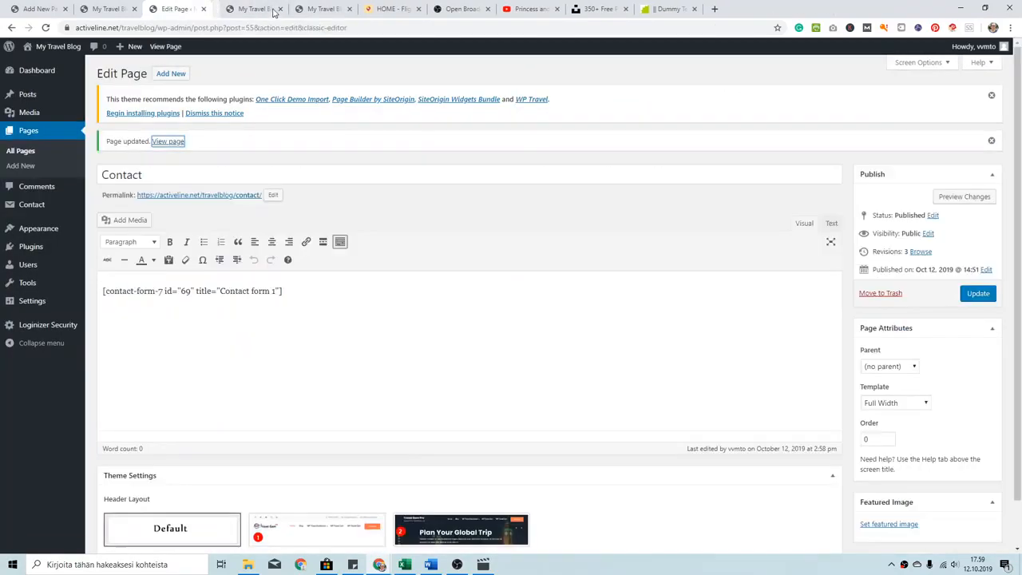
pyautogui.click(203, 9)
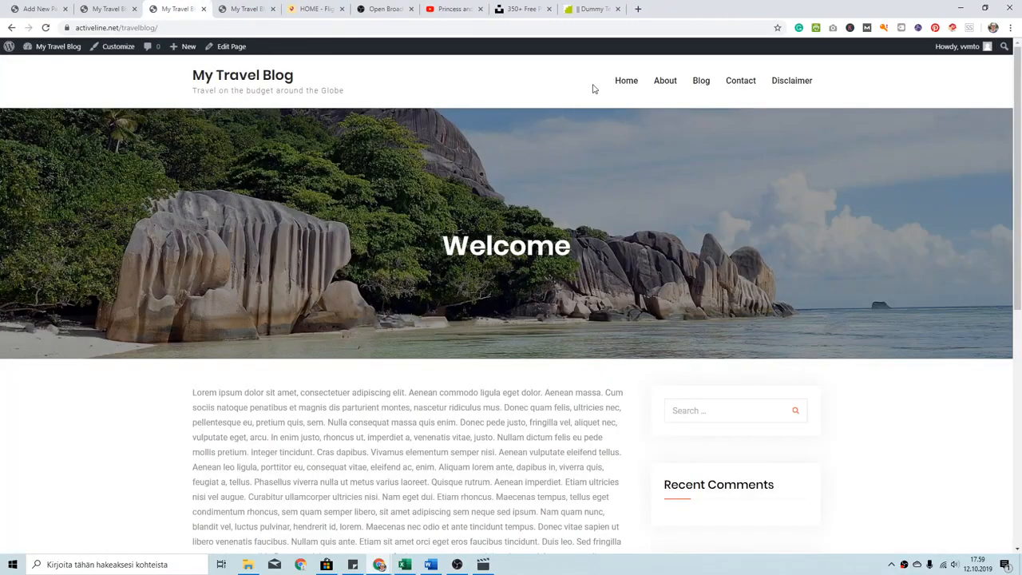
# Reload the blog's homepage and go through its menu to open the Privacy Policy page for editing.
pyautogui.click(333, 26)
pyautogui.press('Return')
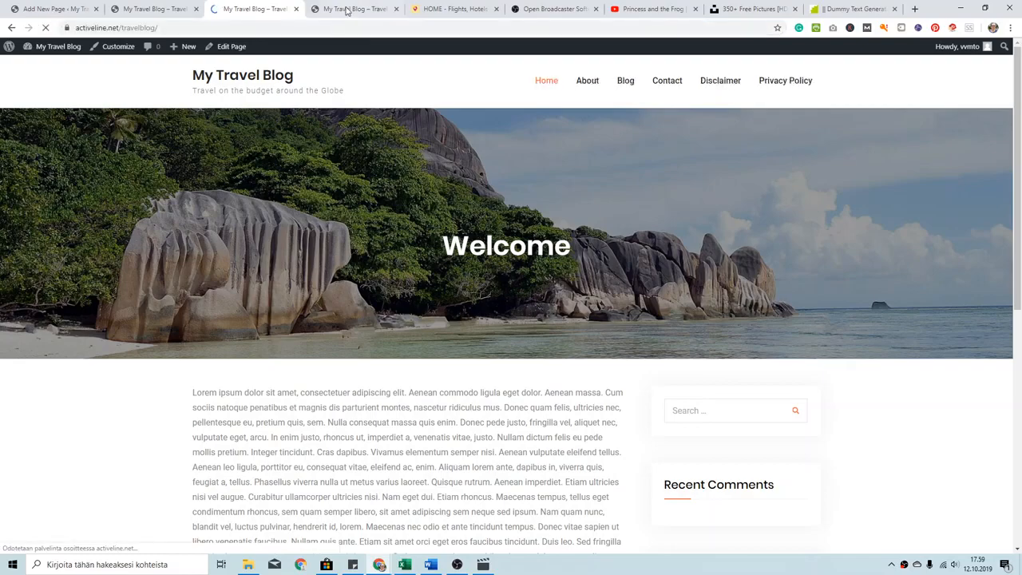
pyautogui.click(788, 81)
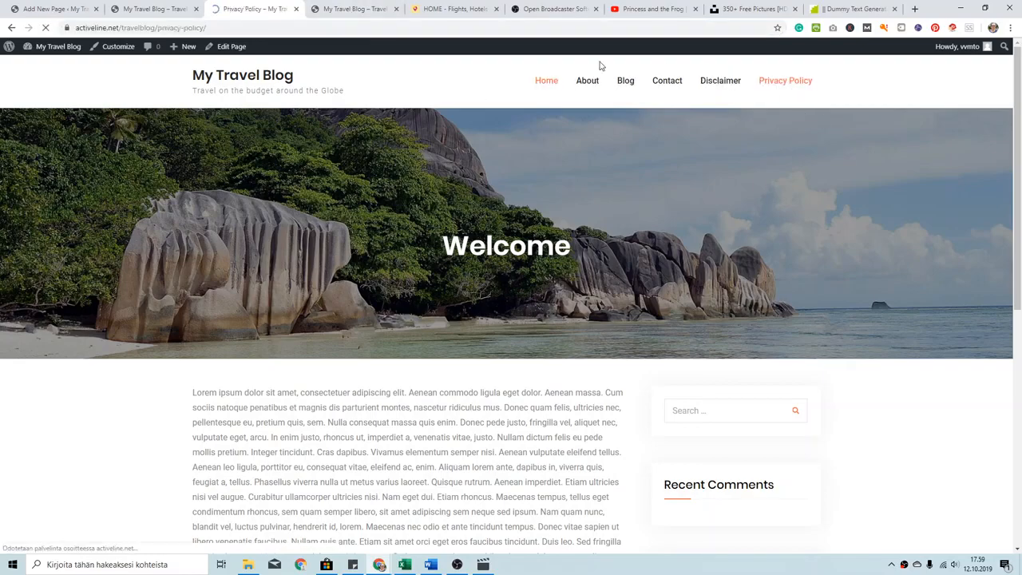
pyautogui.click(229, 48)
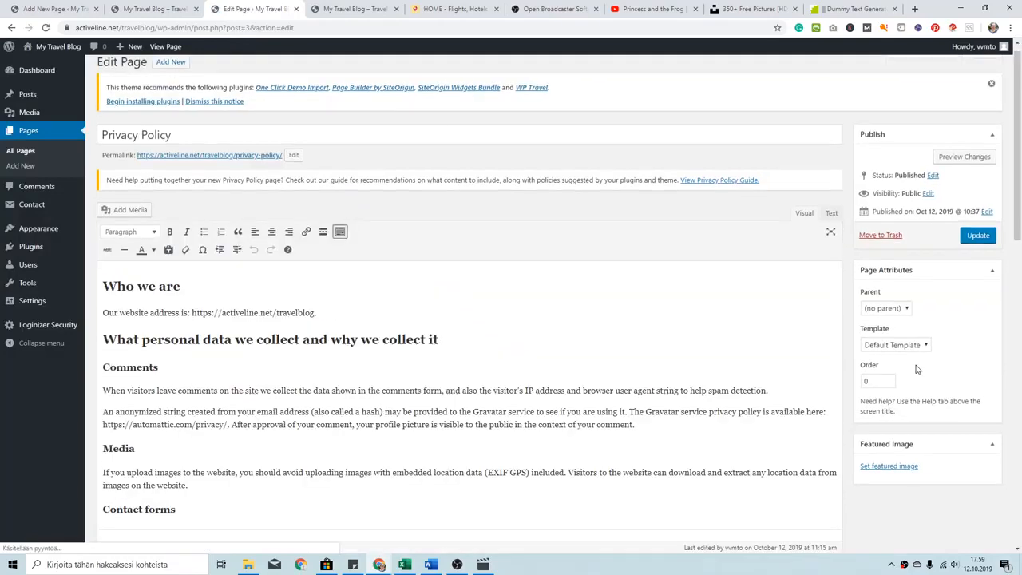
# Set the Privacy Policy page's template to Full Width and update the page.
pyautogui.click(910, 345)
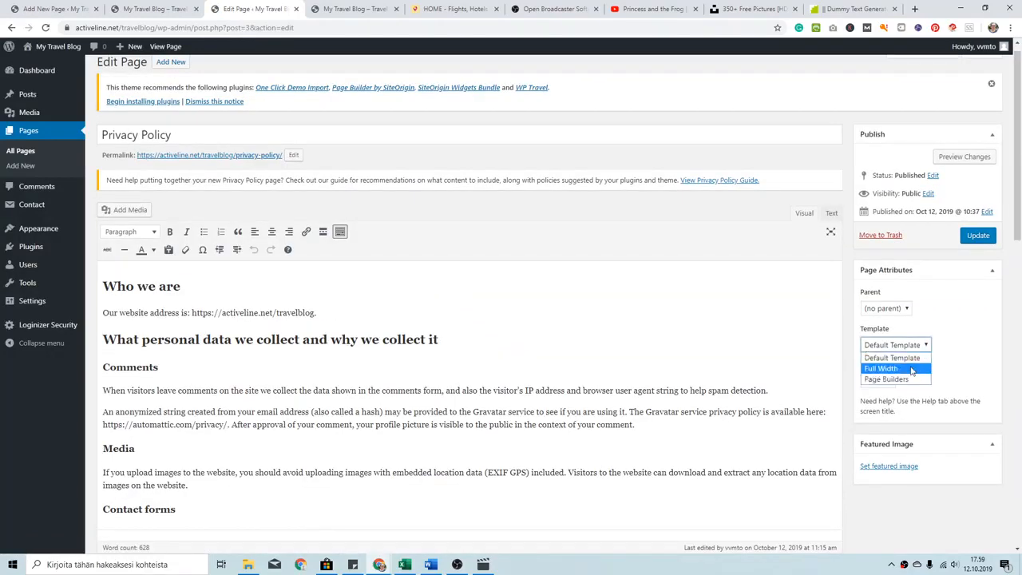
pyautogui.click(912, 369)
pyautogui.click(983, 240)
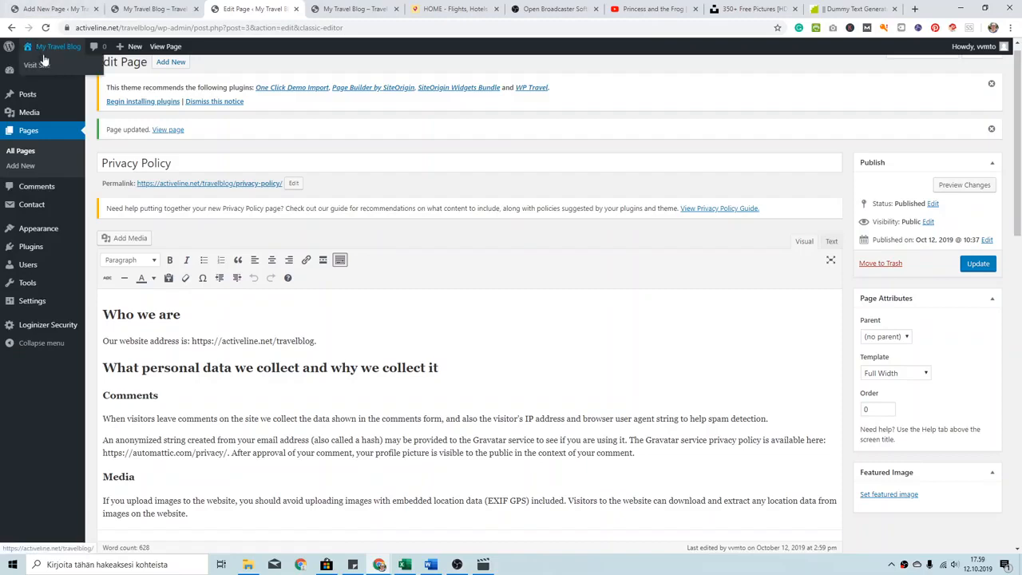
# Visit the live site and look over the homepage, the Privacy Policy page and the Disclaimer page.
pyautogui.click(36, 65)
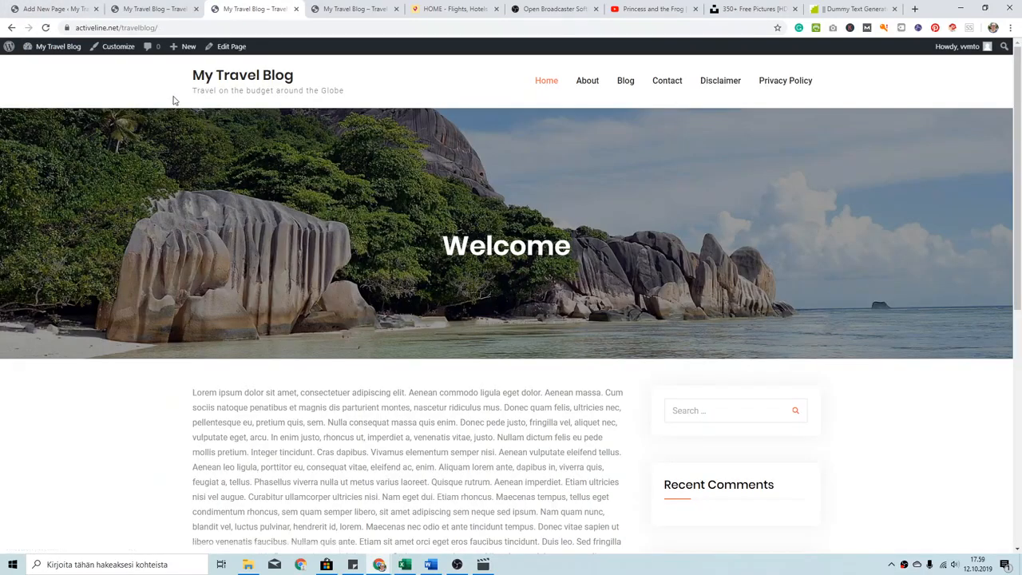
pyautogui.scroll(-2, 383, 217)
pyautogui.scroll(2, 394, 219)
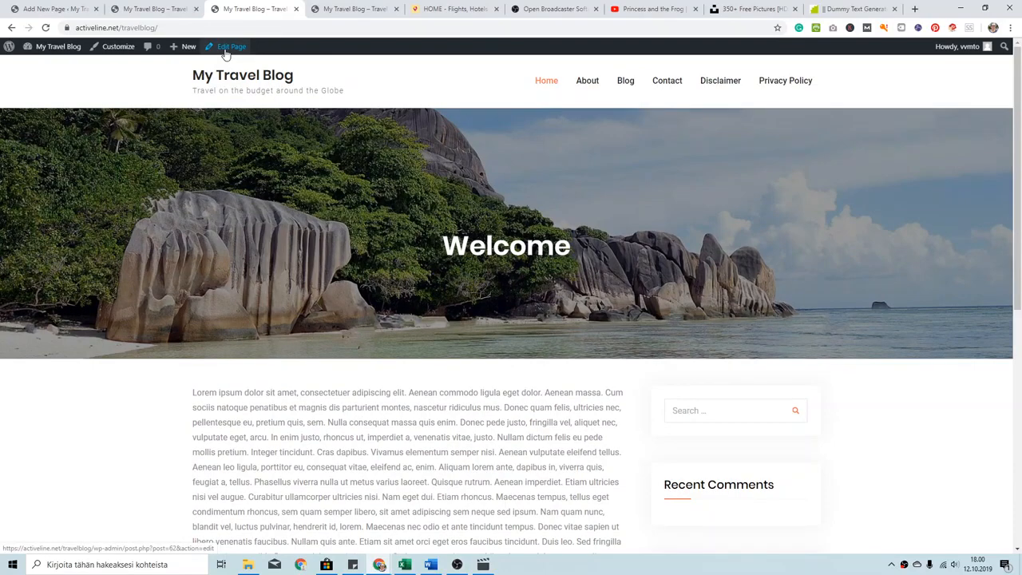
pyautogui.click(780, 83)
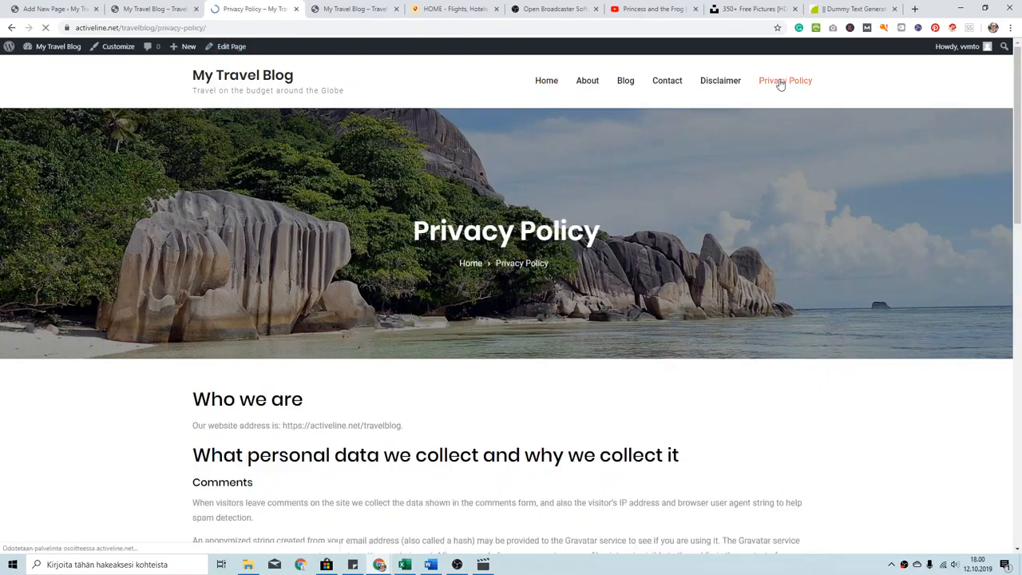
pyautogui.scroll(-5, 812, 226)
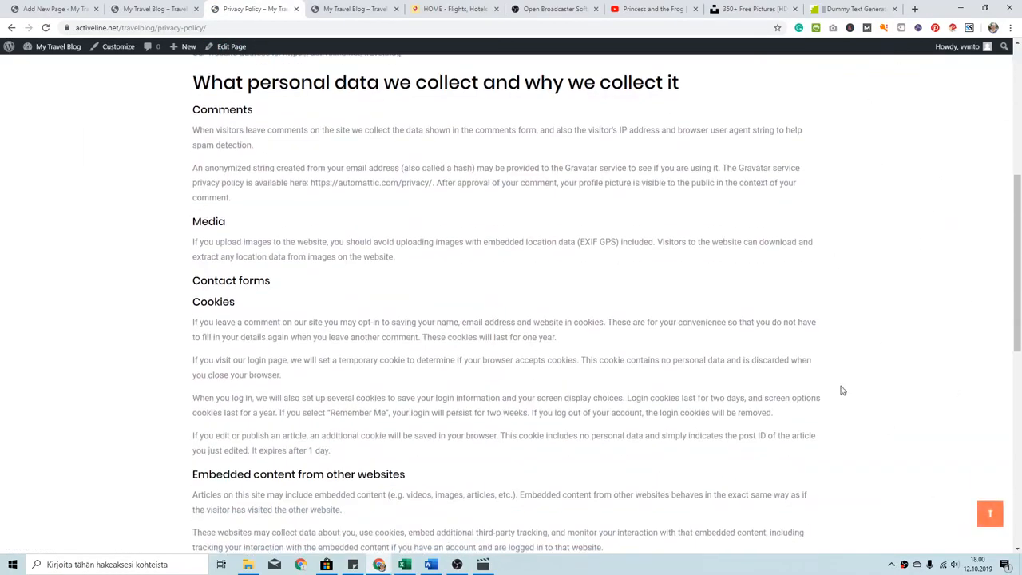
pyautogui.scroll(5, 857, 277)
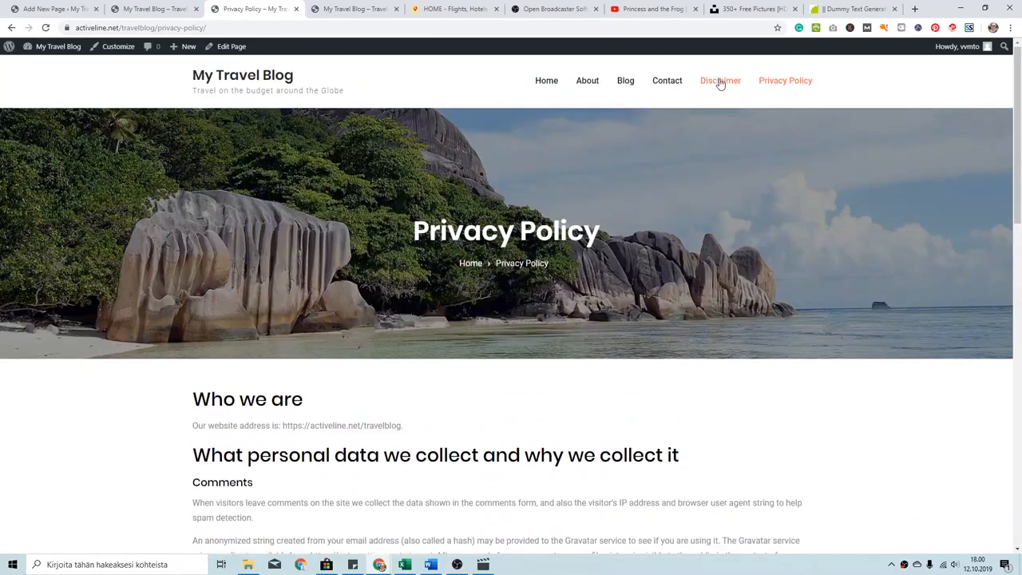
pyautogui.click(721, 81)
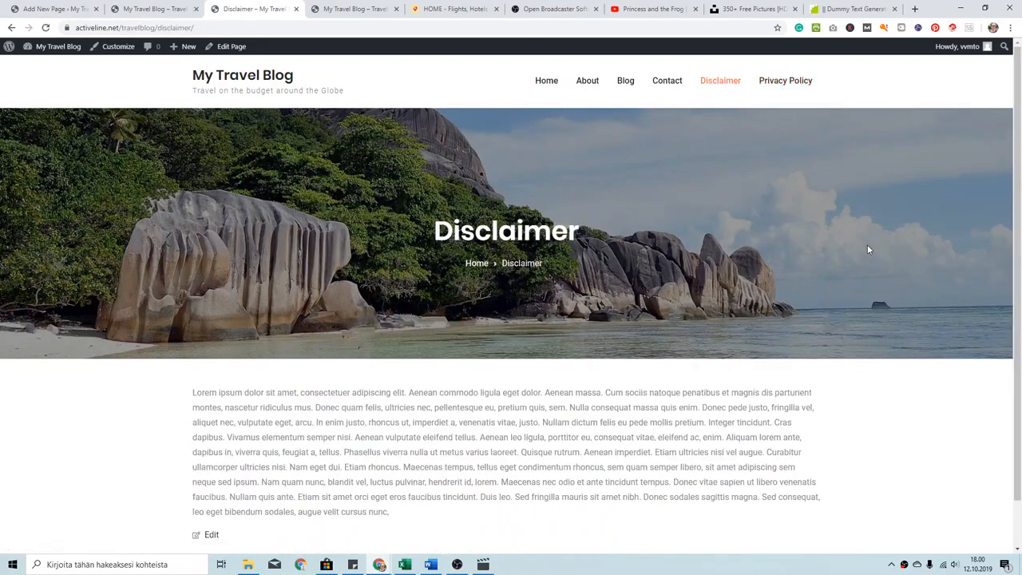